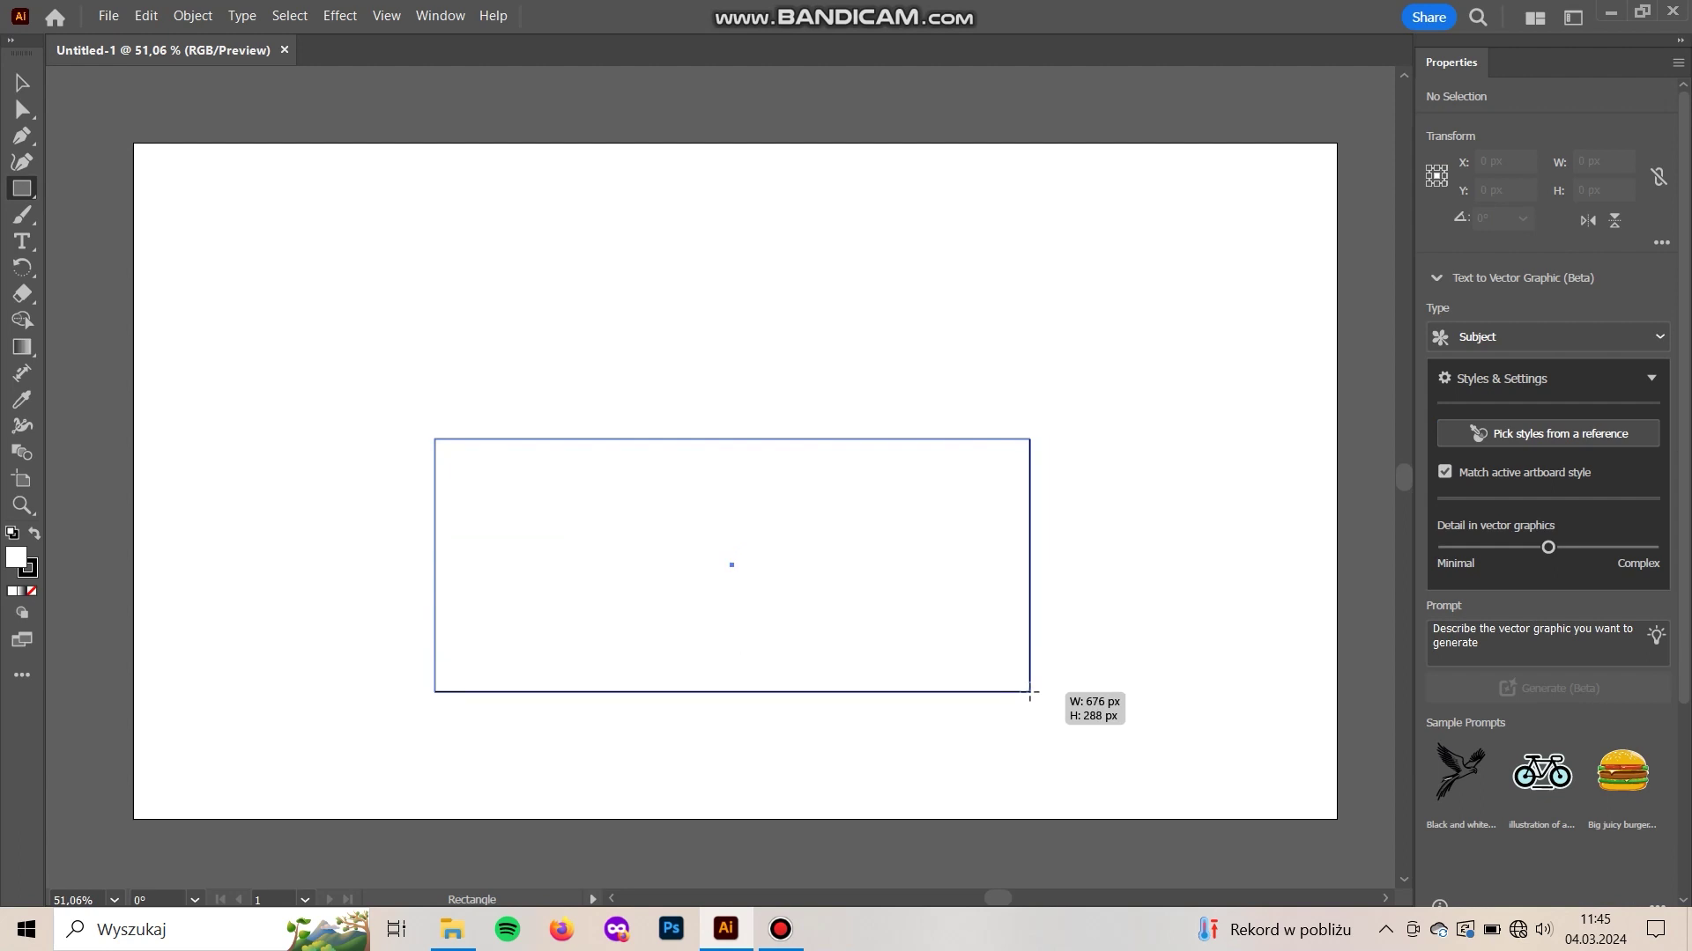
# - Give the rectangle a black fill without a stroke, shift it about 7 px left and 16 px up, and postpone the generative AI tour
pyautogui.click(34, 537)
pyautogui.click(32, 572)
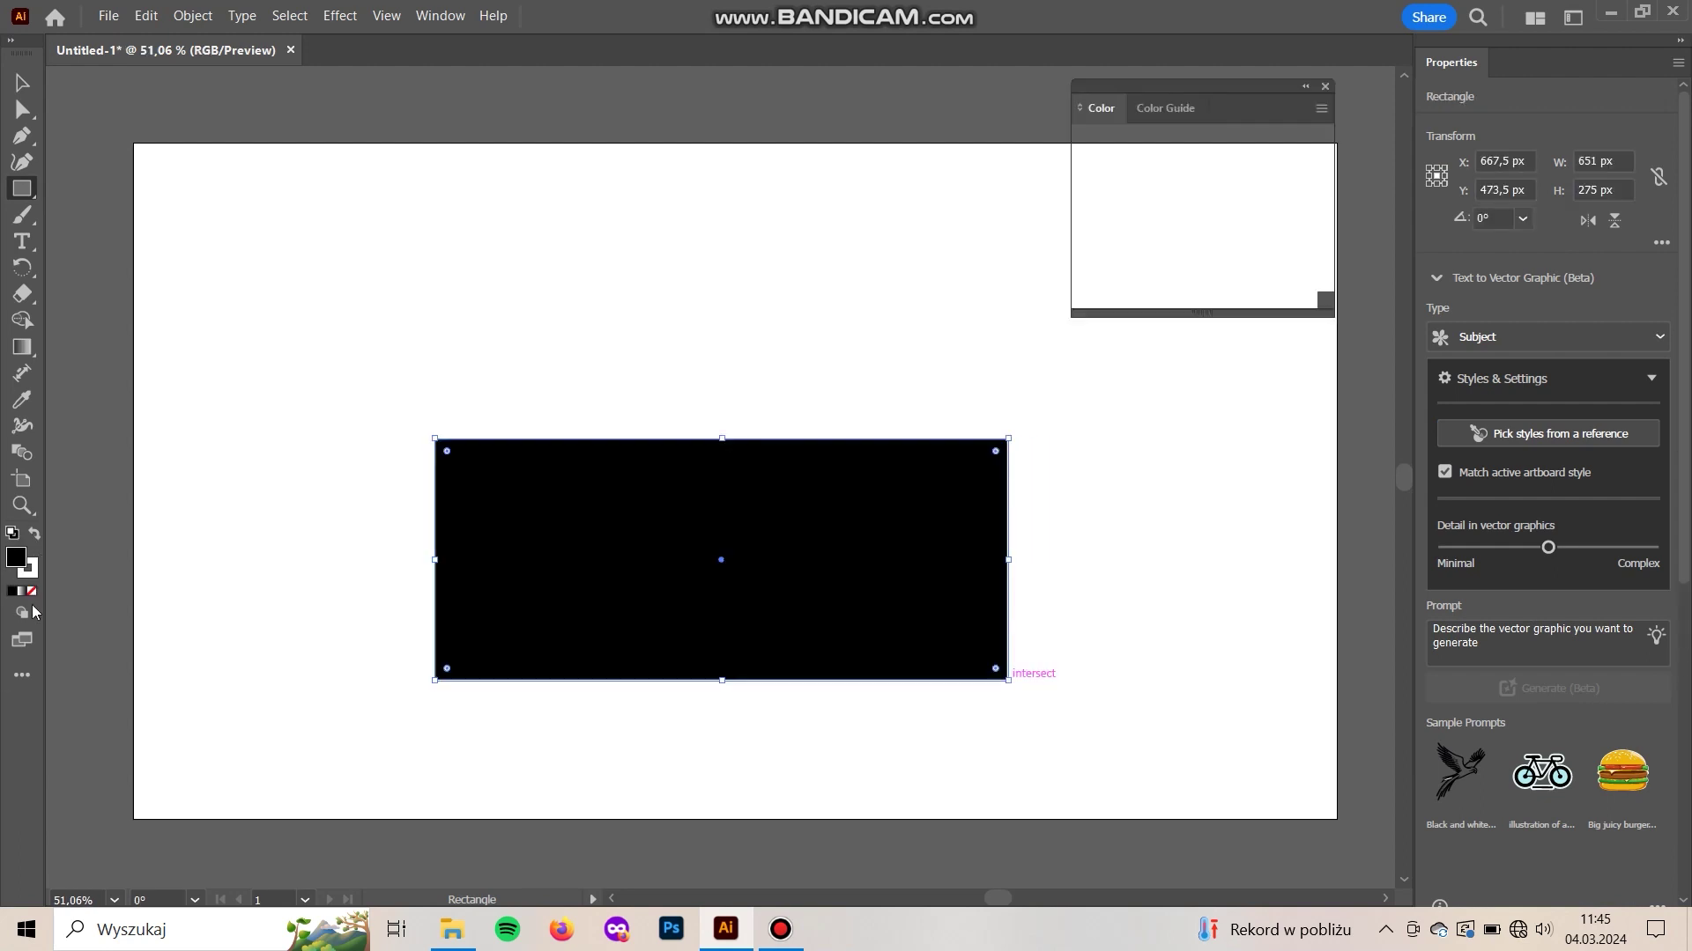
pyautogui.click(33, 592)
pyautogui.press('x')
pyautogui.press('v')
pyautogui.moveTo(788, 622); pyautogui.dragTo(782, 607)
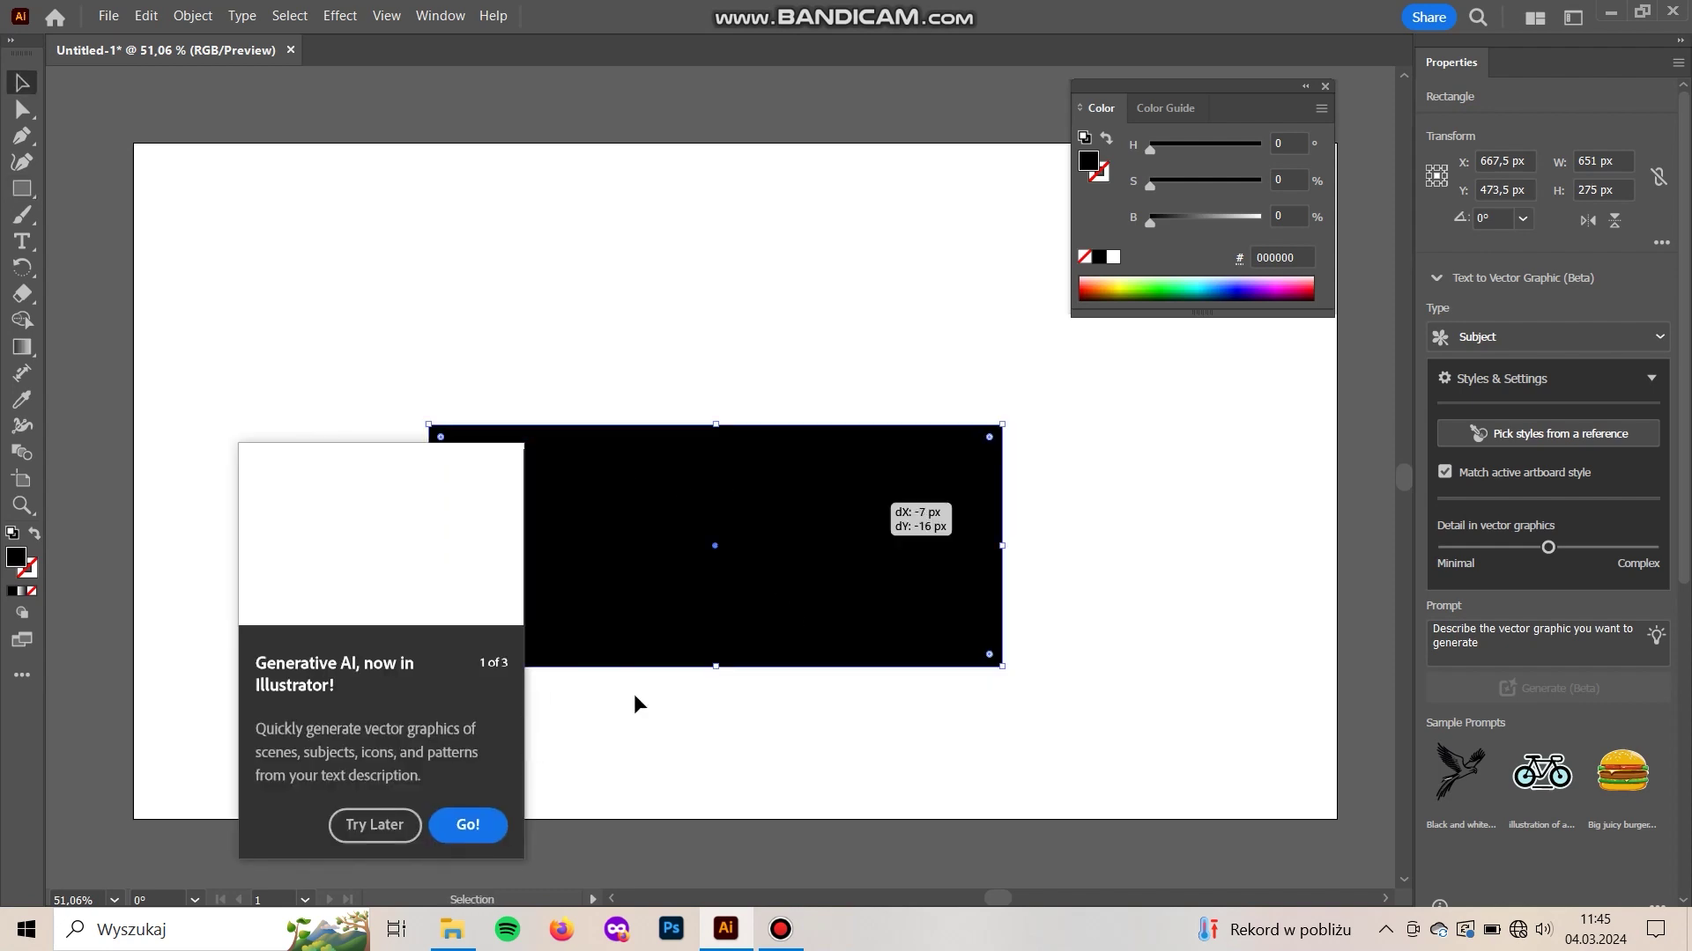
pyautogui.click(377, 822)
# - Move the Color panel off the artboard and widen the black rectangle by extending its right edge
pyautogui.moveTo(1277, 89); pyautogui.dragTo(1585, 103)
pyautogui.press('space')
pyautogui.moveTo(1182, 491)
pyautogui.mouseDown()
pyautogui.moveTo(1212, 461)
pyautogui.moveTo(1212, 480)
pyautogui.mouseUp()
pyautogui.moveTo(865, 511); pyautogui.dragTo(856, 551)
pyautogui.moveTo(1032, 573); pyautogui.dragTo(1075, 576)
pyautogui.click(1029, 303)
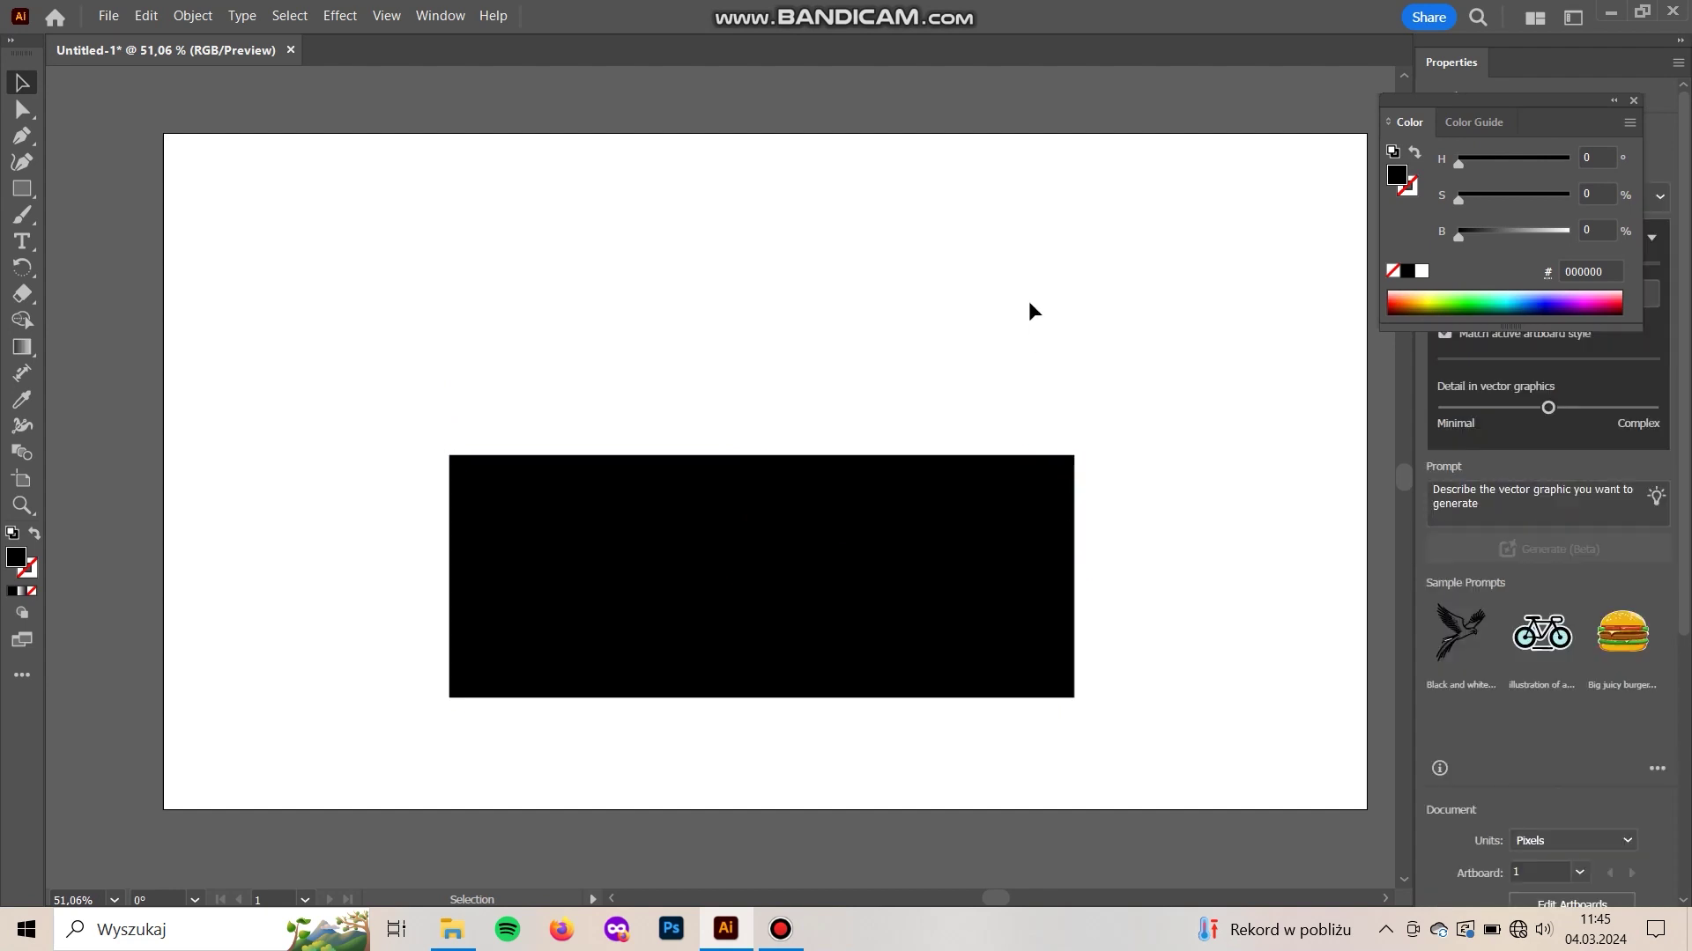
# - Draw a closed wedge on the rectangle's upper edge with the Pen tool, with a straight slope up to a peak and a curved right side
pyautogui.press('p')
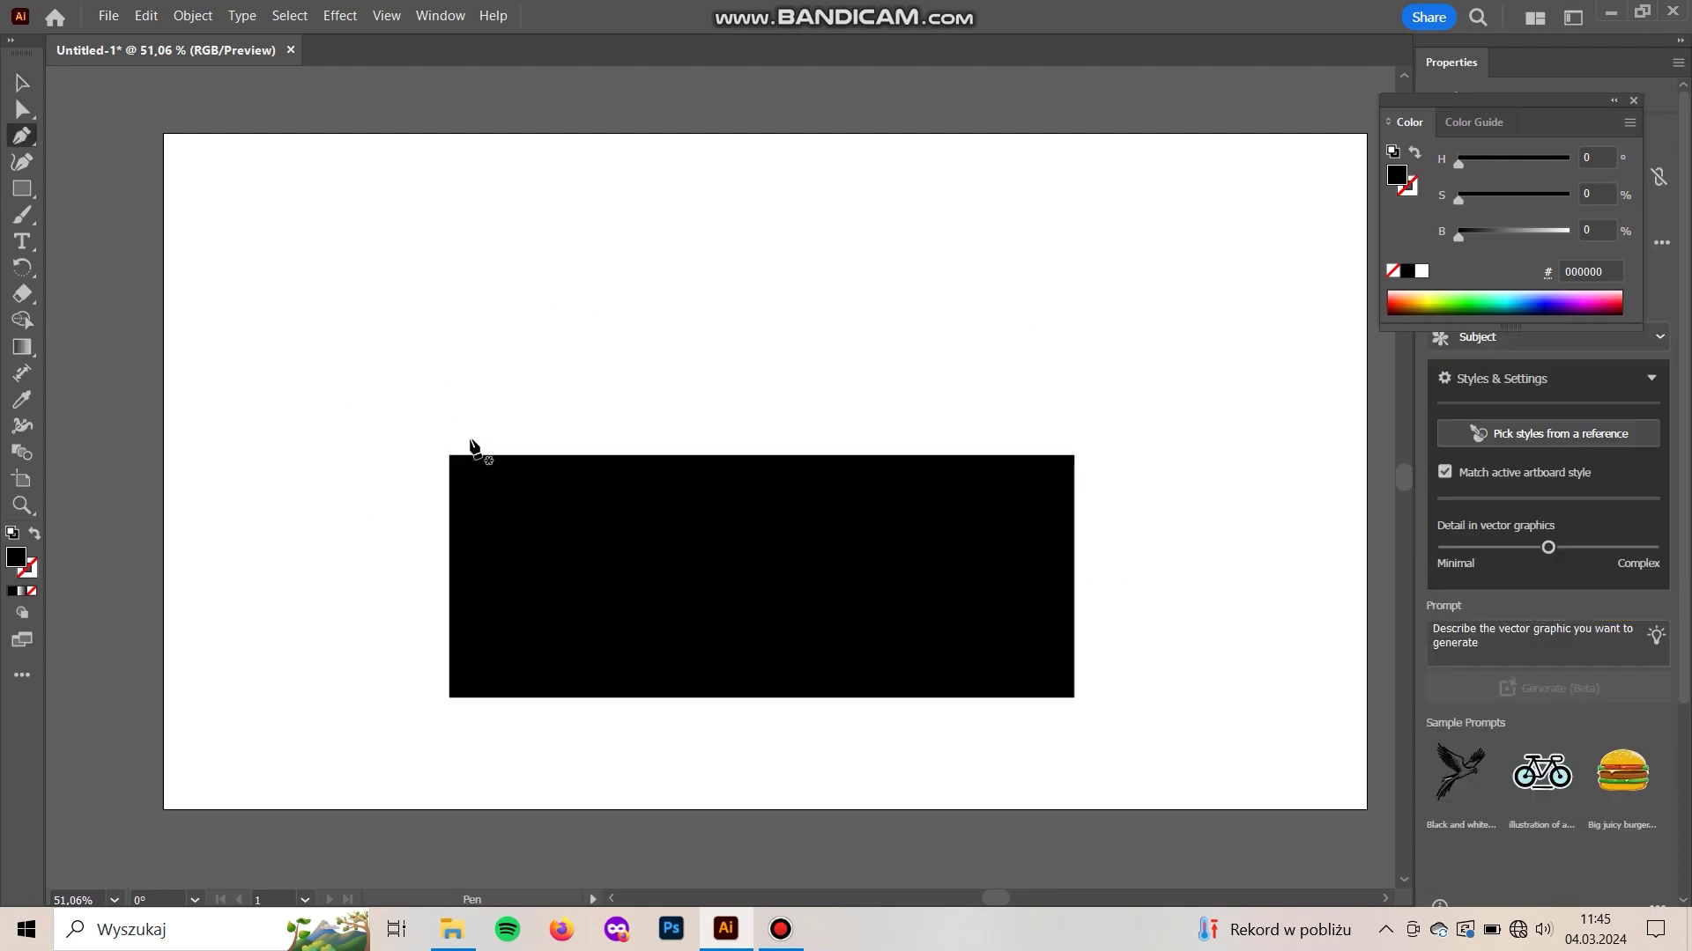
pyautogui.click(449, 455)
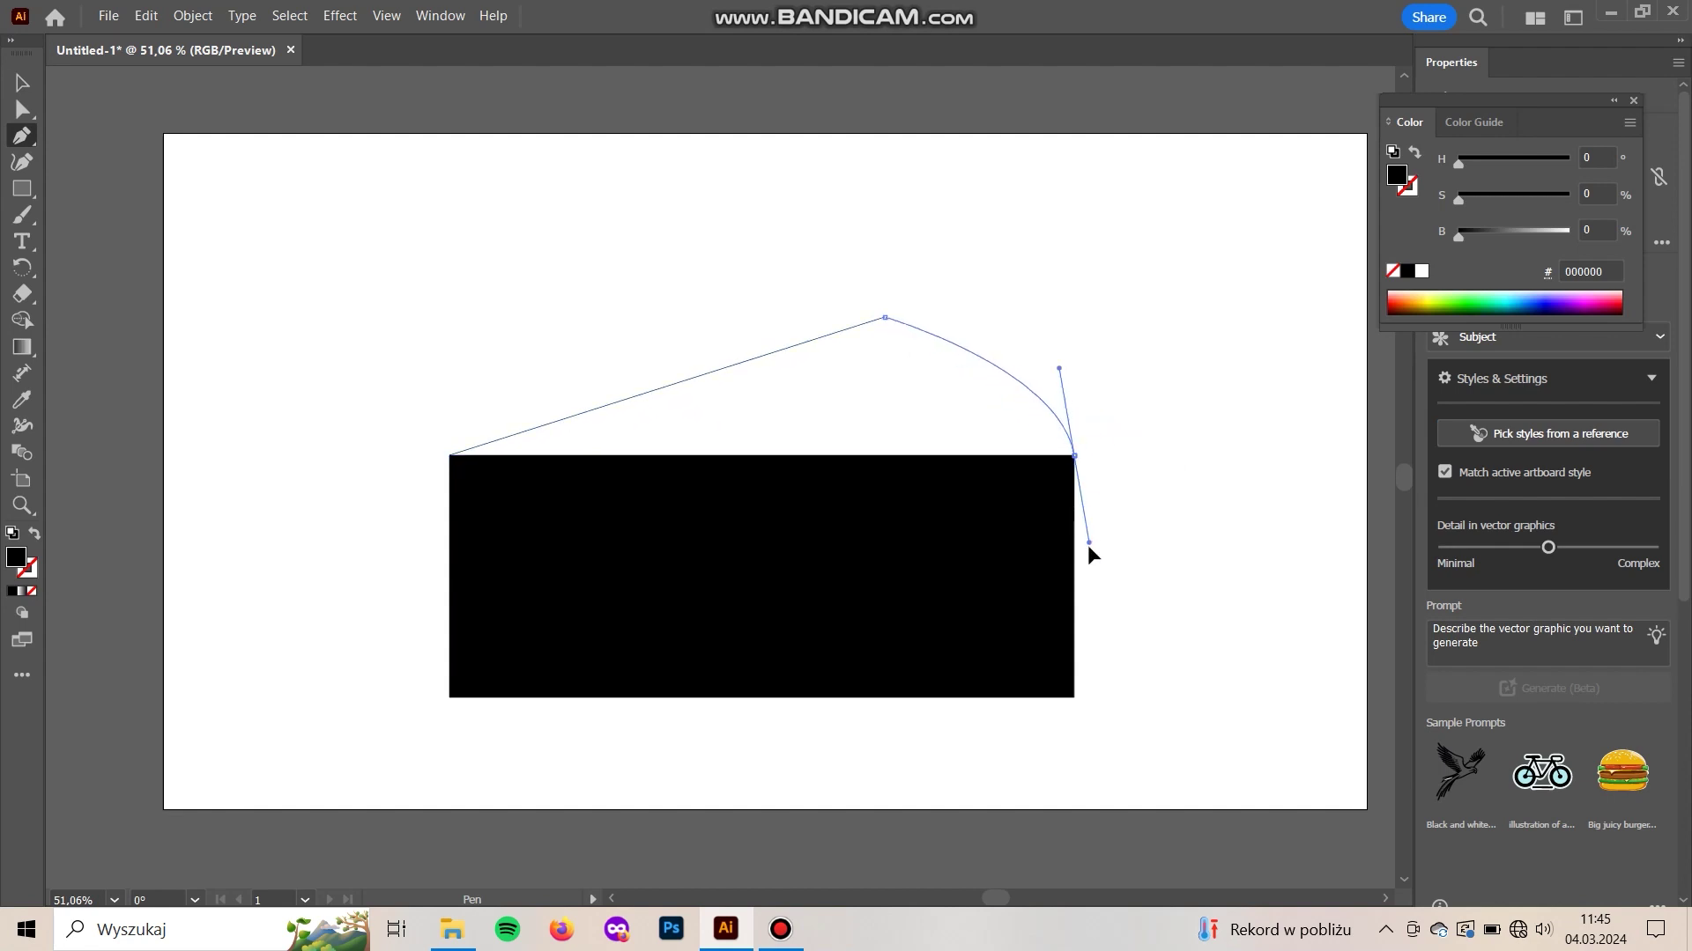
pyautogui.moveTo(1101, 584); pyautogui.dragTo(1101, 584)
pyautogui.click(1074, 456)
pyautogui.click(451, 457)
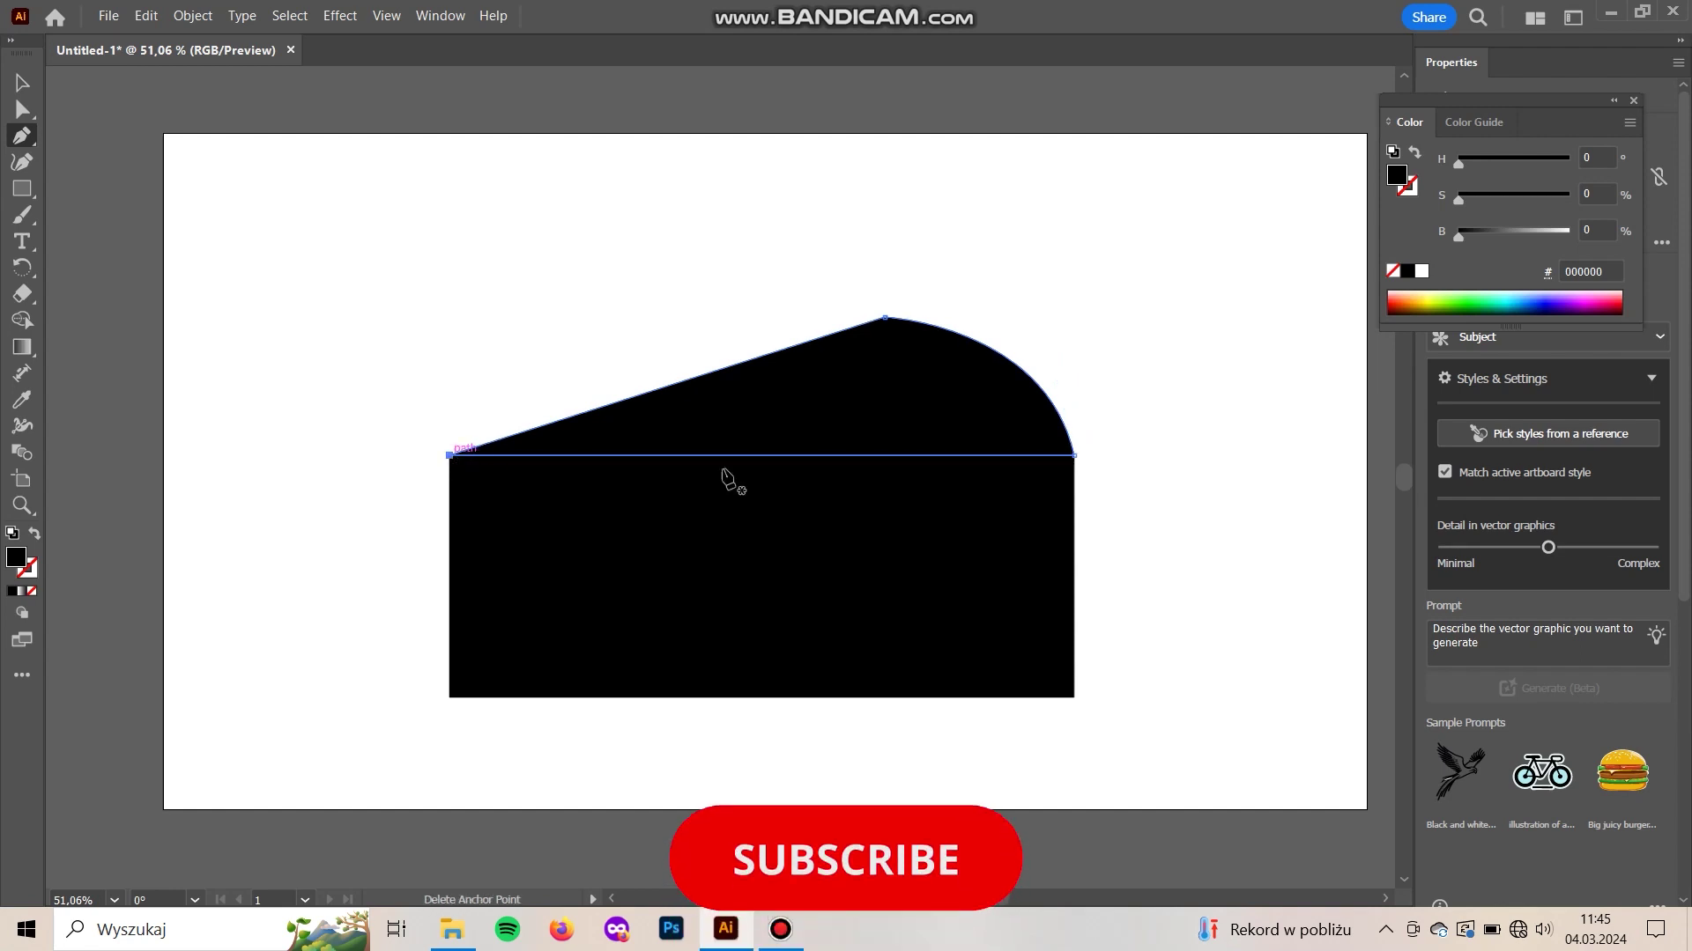
# - Shift the wedge's peak anchor point further right with the Direct Selection tool
pyautogui.press('a')
pyautogui.moveTo(883, 318); pyautogui.dragTo(937, 318)
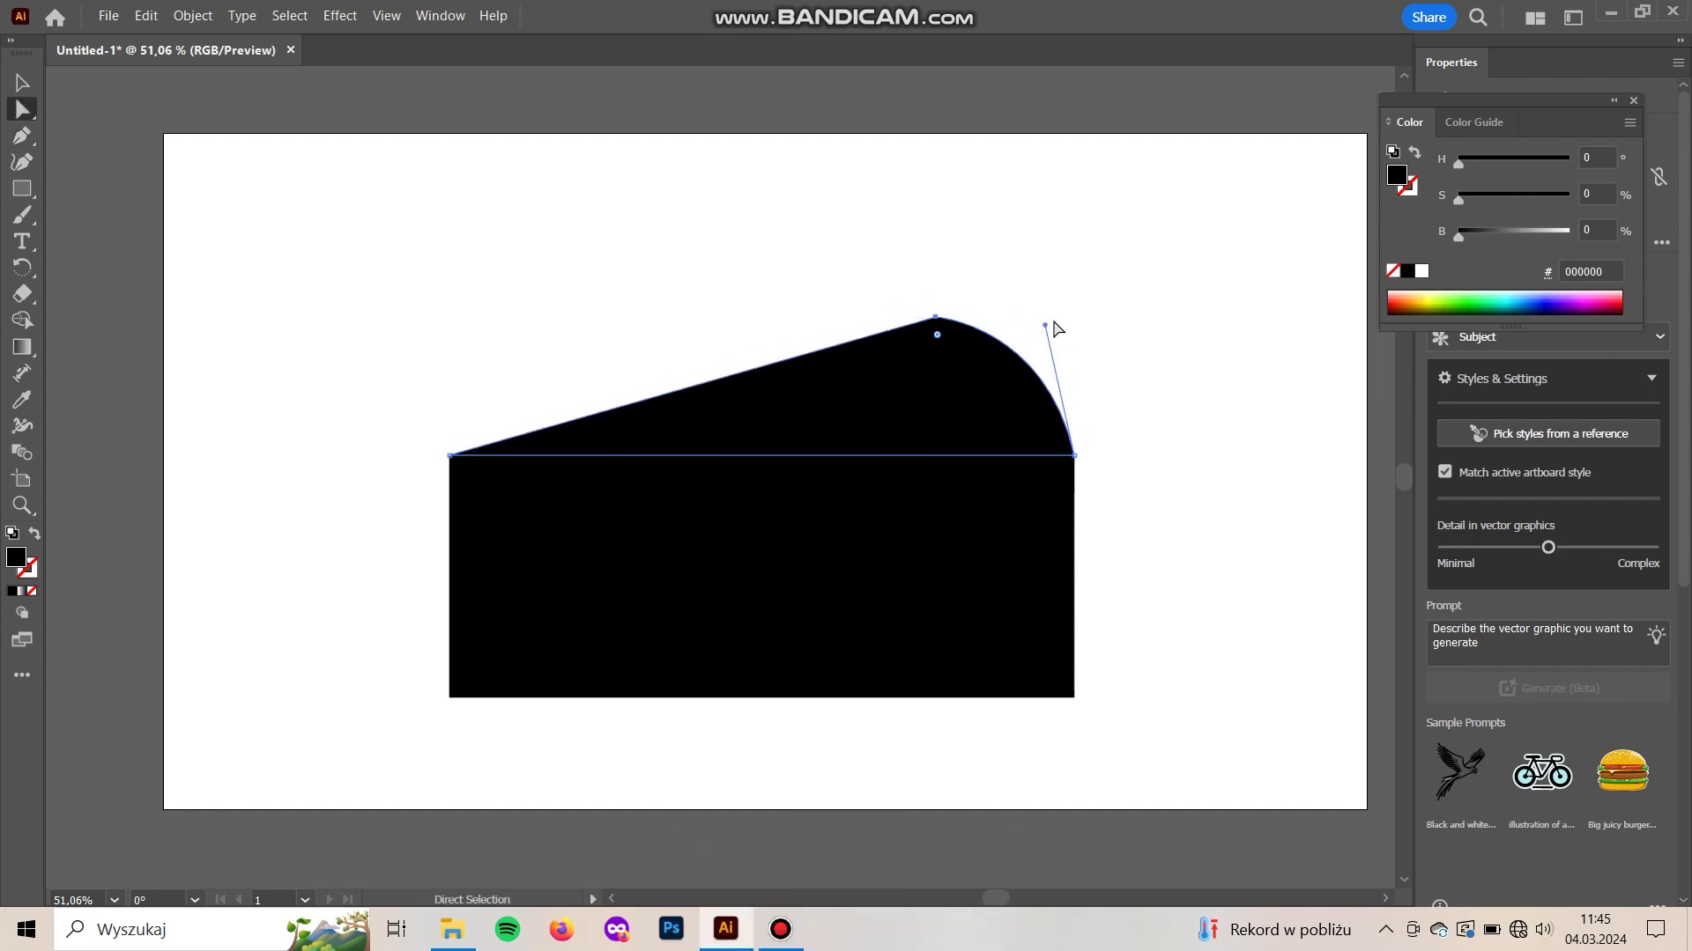
pyautogui.click(1092, 260)
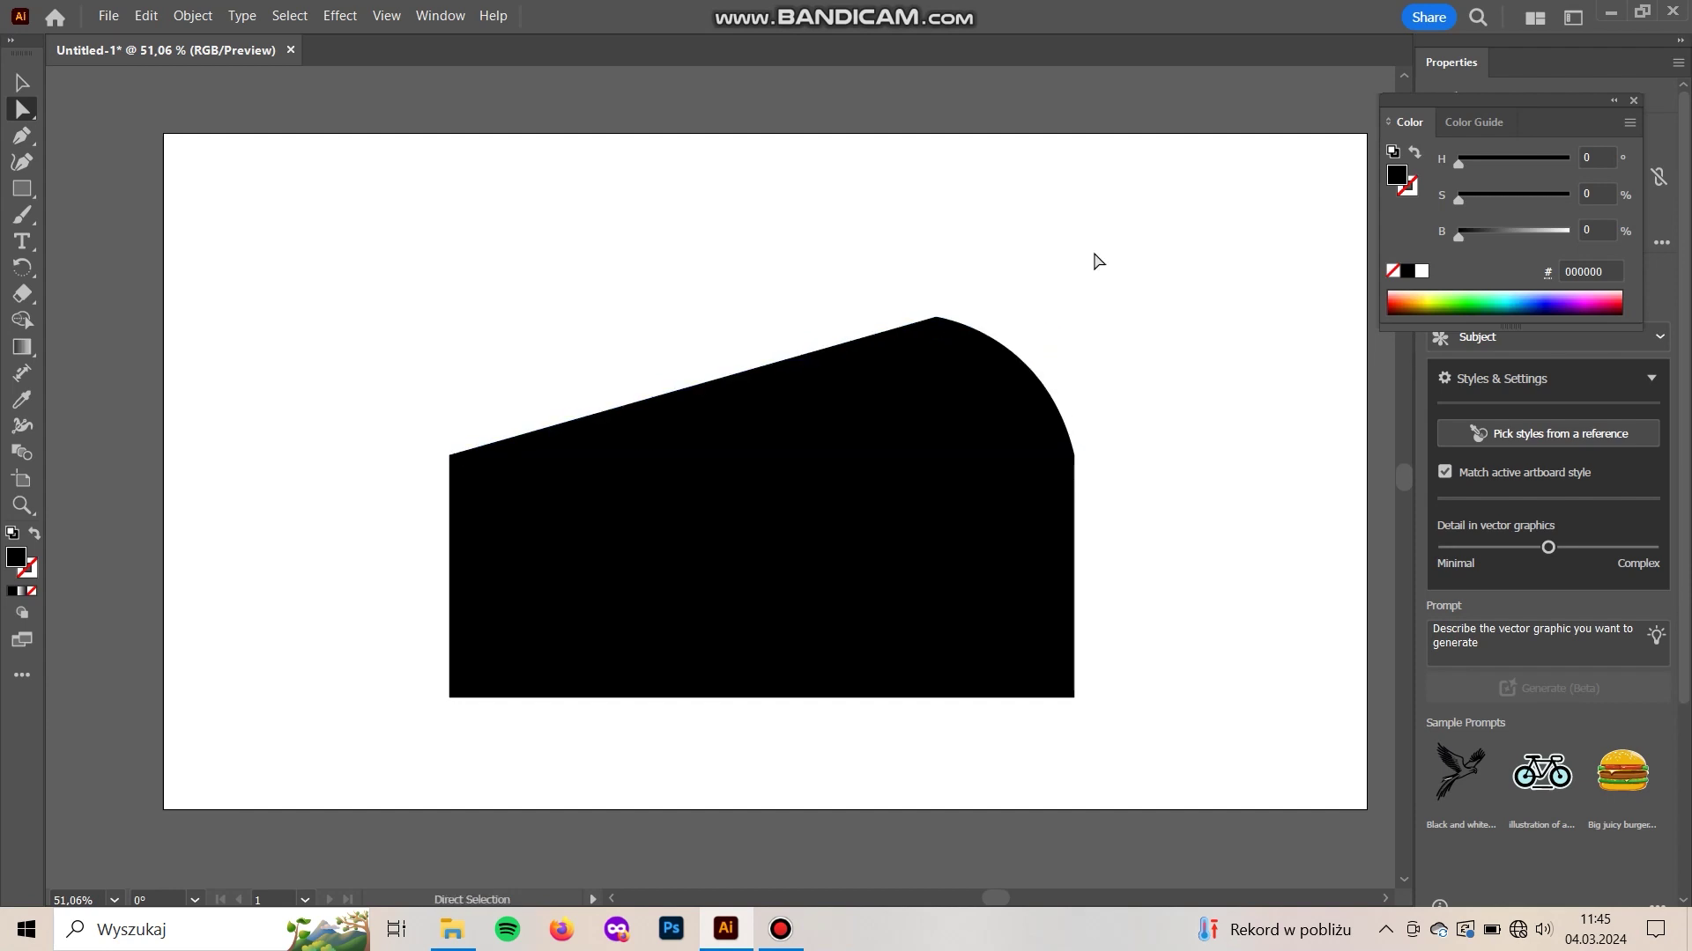
# - Reduce the rectangle's height slightly by raising its lower edge
pyautogui.press('v')
pyautogui.click(1068, 619)
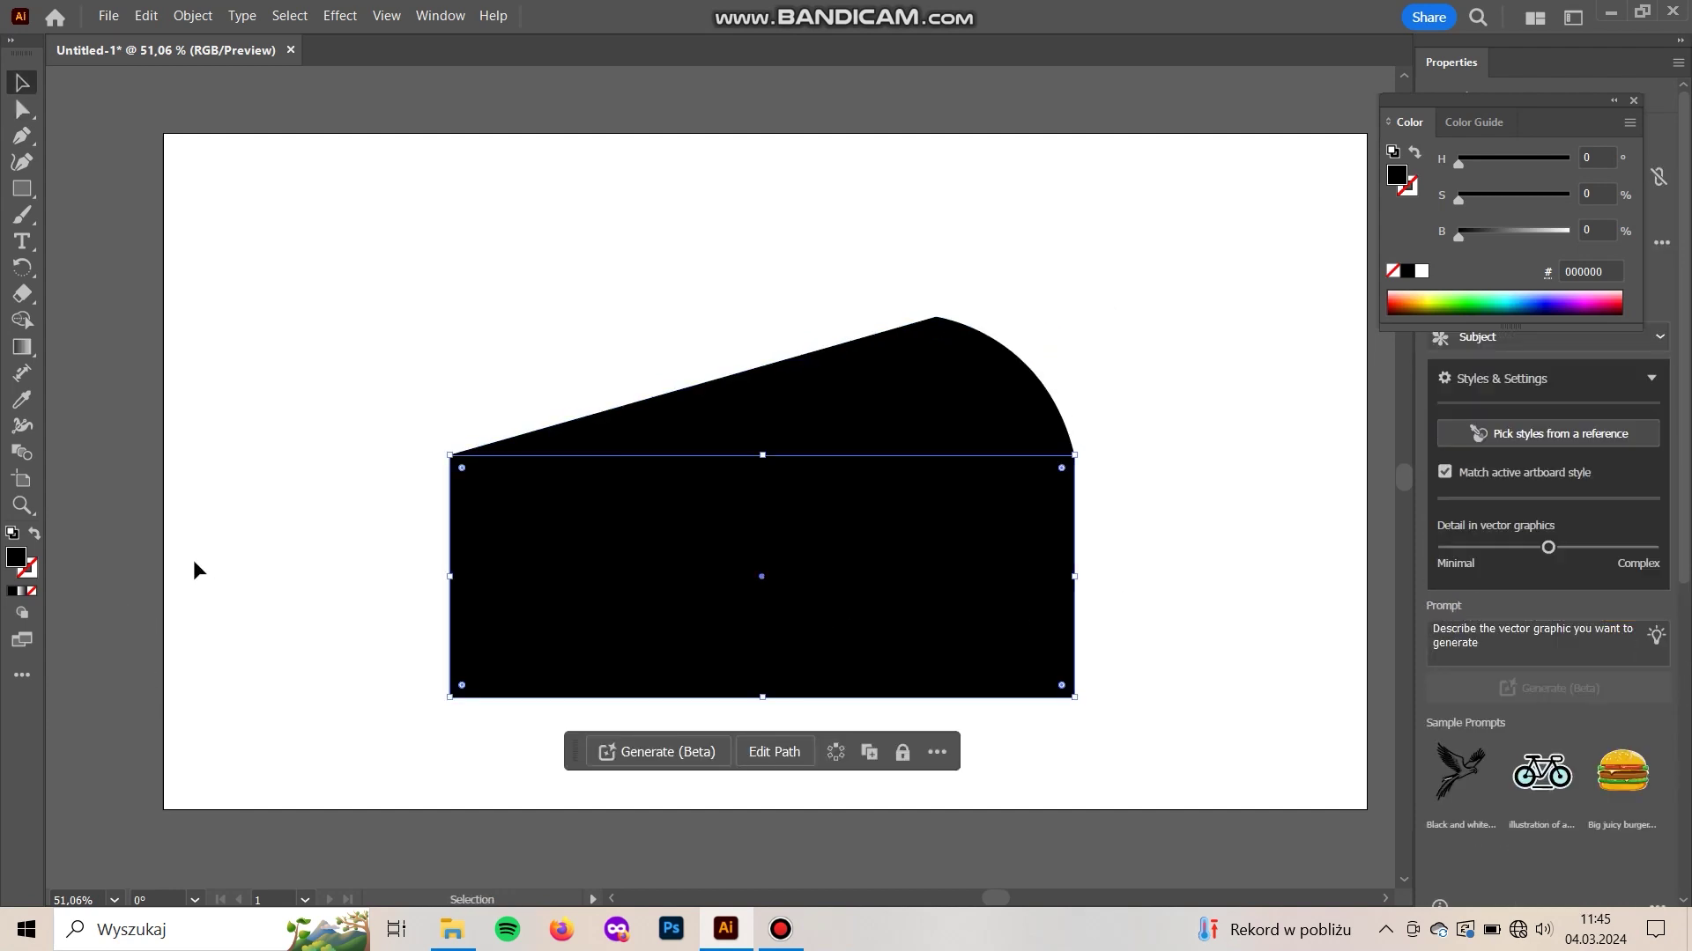
pyautogui.moveTo(766, 702); pyautogui.dragTo(763, 682)
pyautogui.click(341, 549)
pyautogui.moveTo(341, 550); pyautogui.dragTo(298, 588)
# - Change the rectangle's fill to the golden yellow d8b213
pyautogui.click(509, 616)
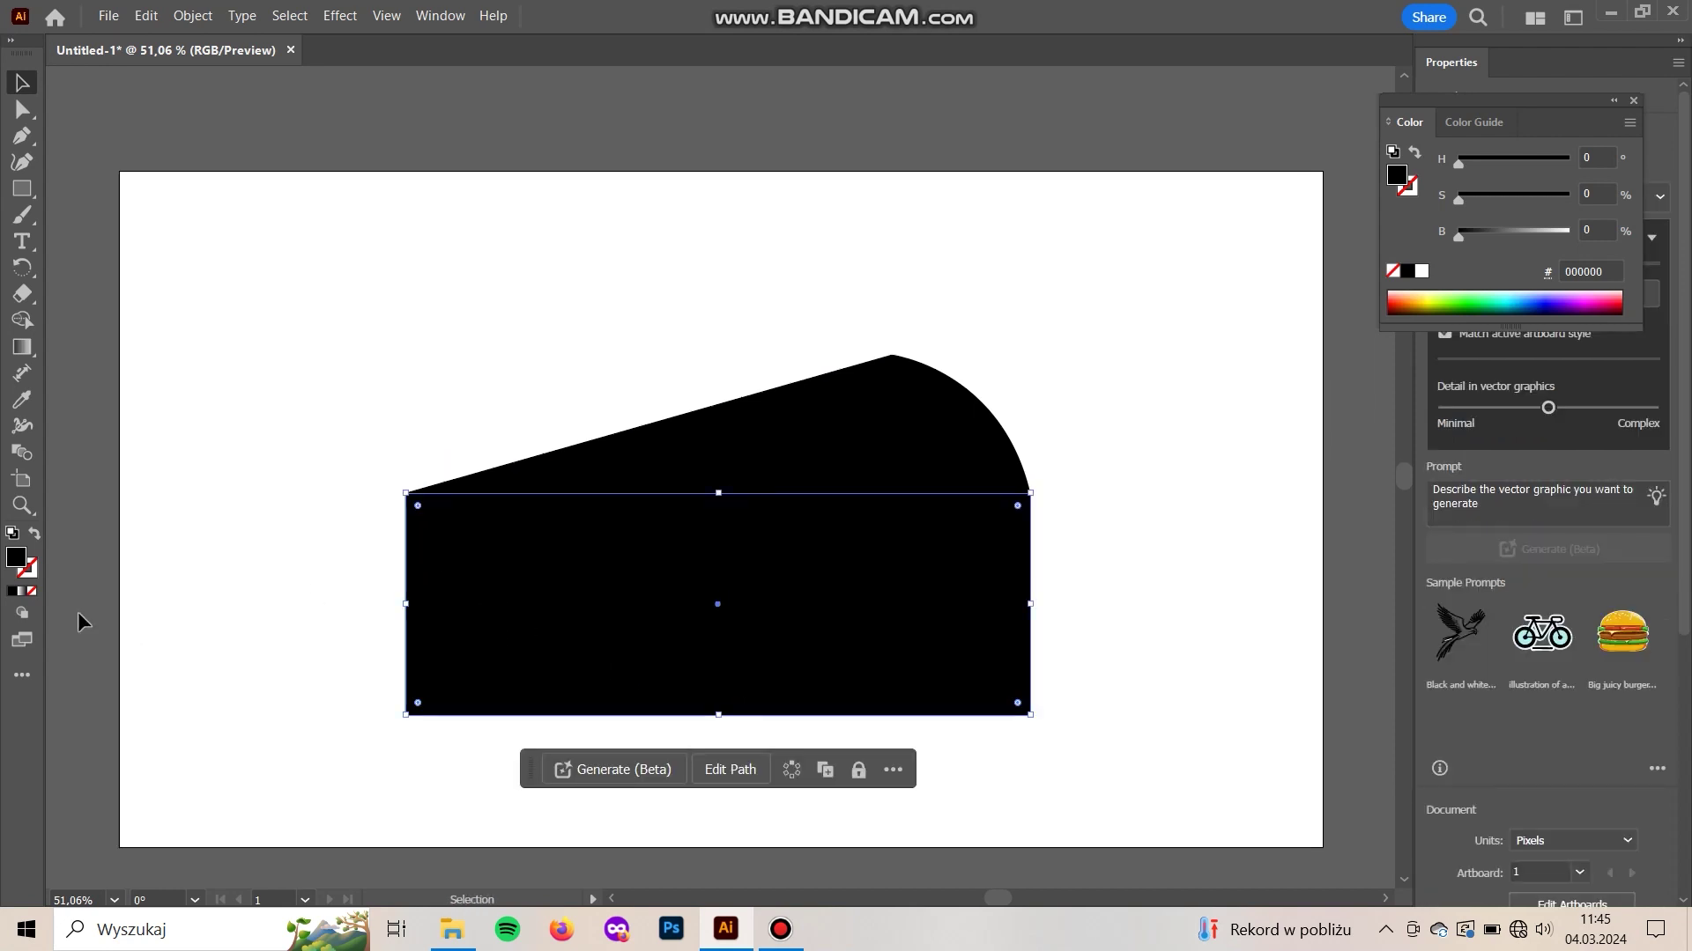
pyautogui.doubleClick(16, 558)
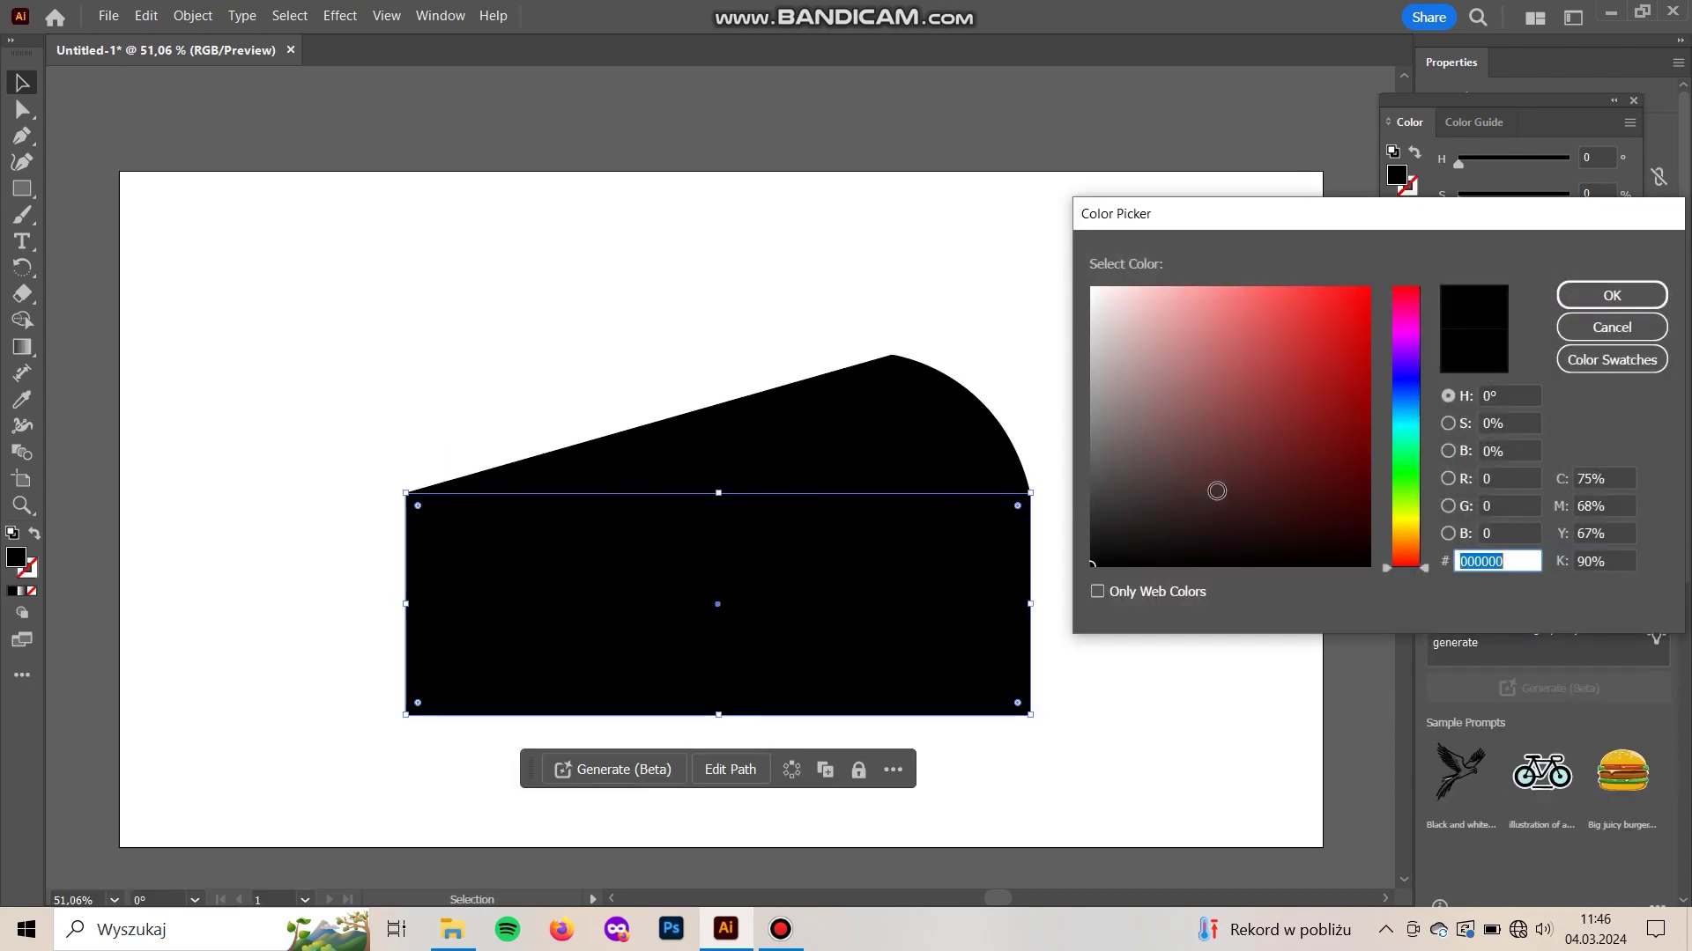
pyautogui.moveTo(1434, 542); pyautogui.dragTo(1426, 526)
pyautogui.moveTo(1353, 484)
pyautogui.mouseDown()
pyautogui.moveTo(1349, 339)
pyautogui.moveTo(1305, 328)
pyautogui.mouseUp()
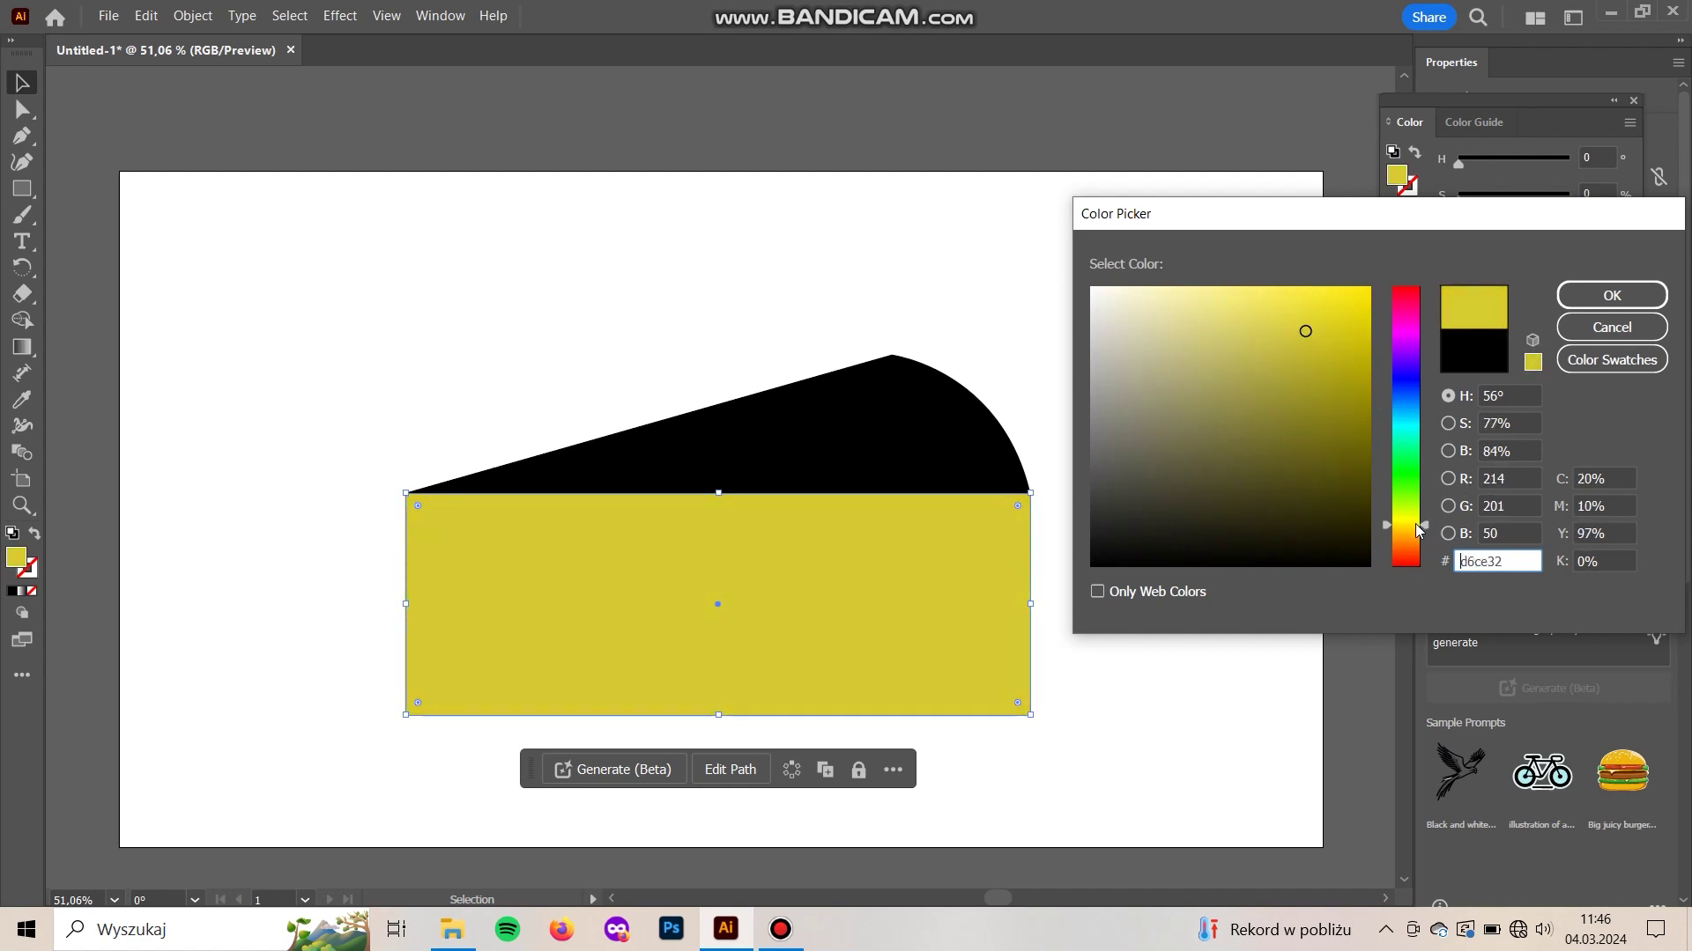
pyautogui.moveTo(1419, 530); pyautogui.dragTo(1419, 533)
pyautogui.click(1349, 333)
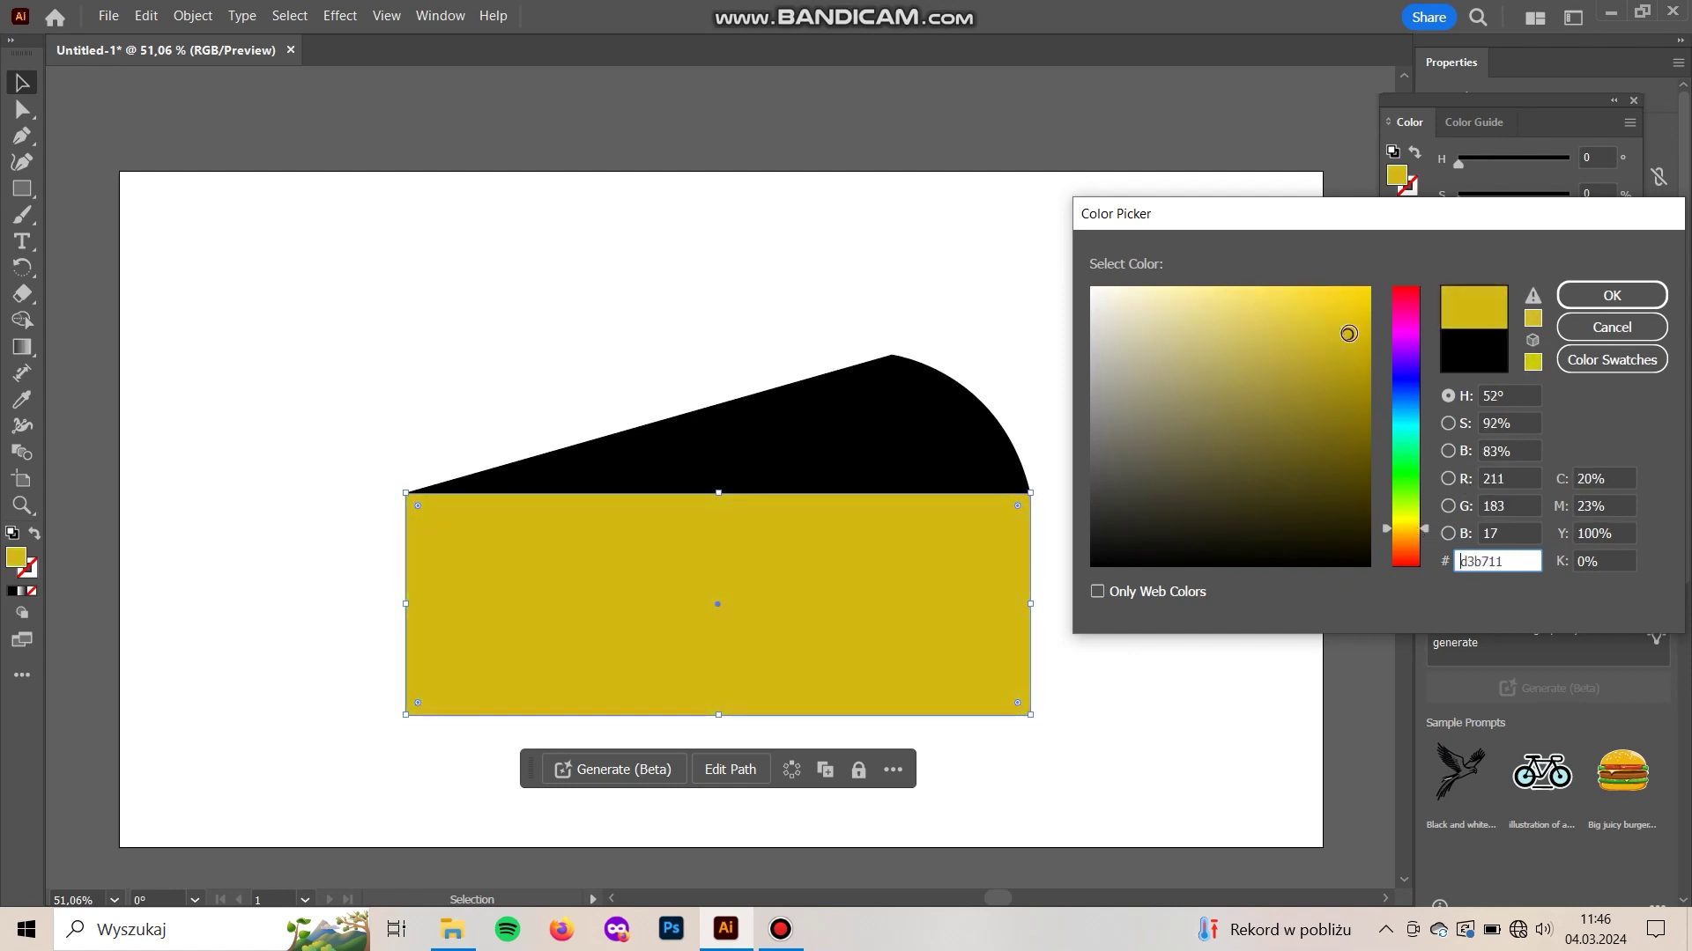
pyautogui.moveTo(1425, 539); pyautogui.dragTo(1424, 529)
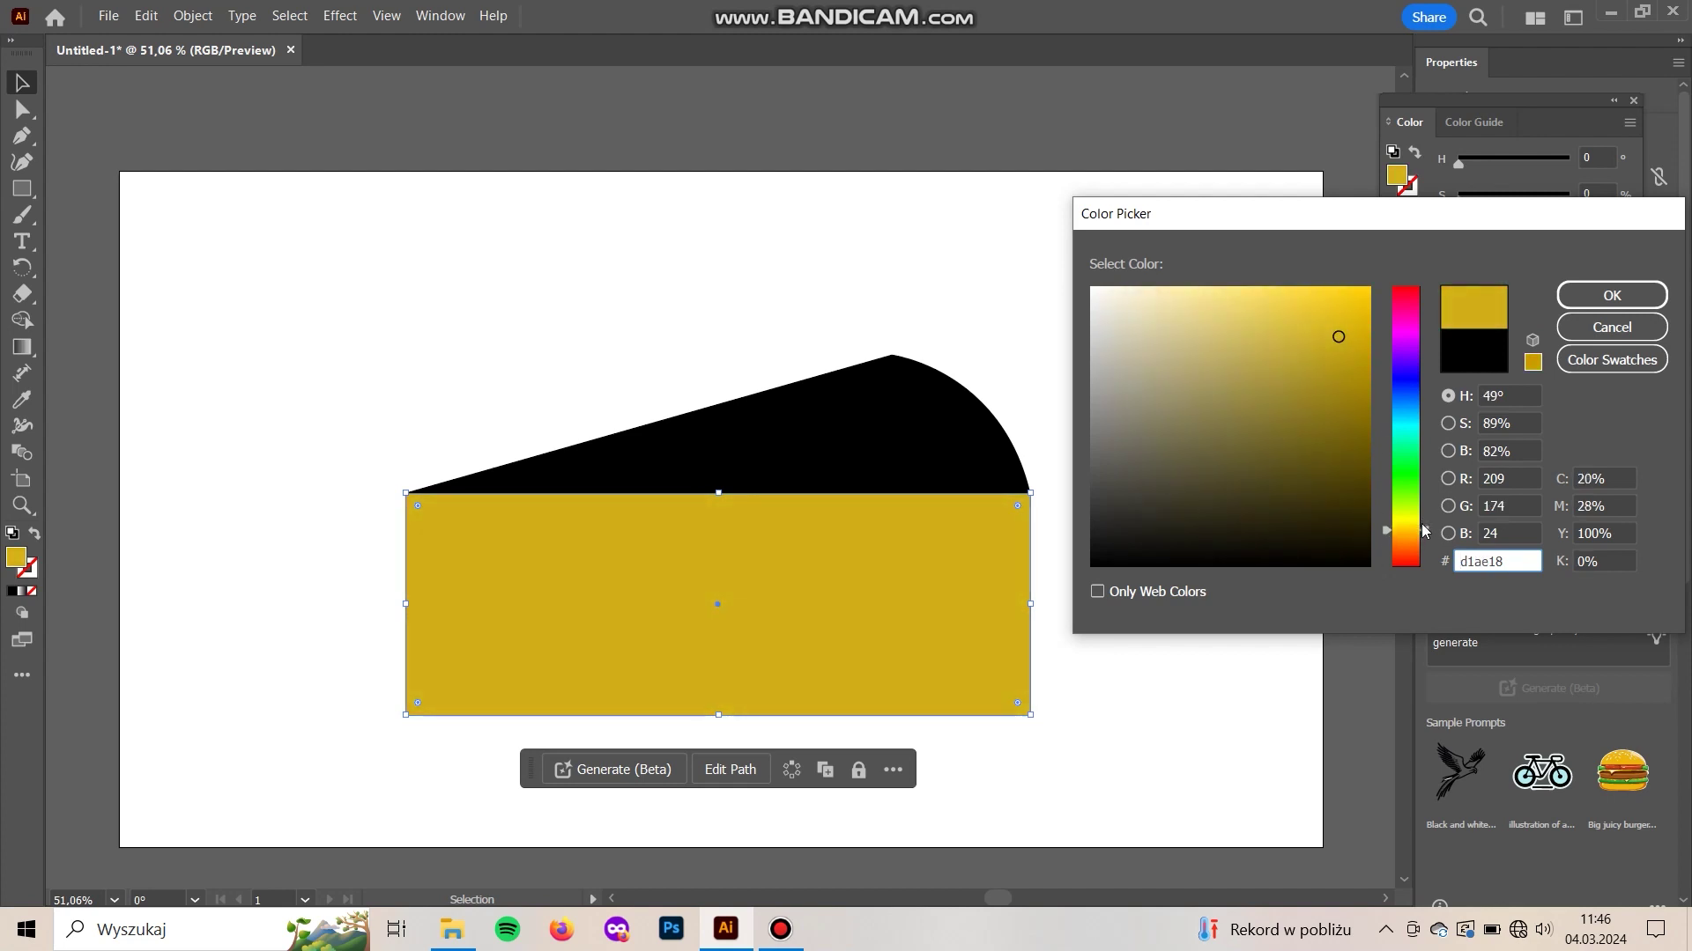
pyautogui.click(1611, 295)
# - Sample the rectangle's yellow onto the upper wedge with the Eyedropper and lighten its fill to e8c018
pyautogui.click(925, 435)
pyautogui.press('i')
pyautogui.click(831, 599)
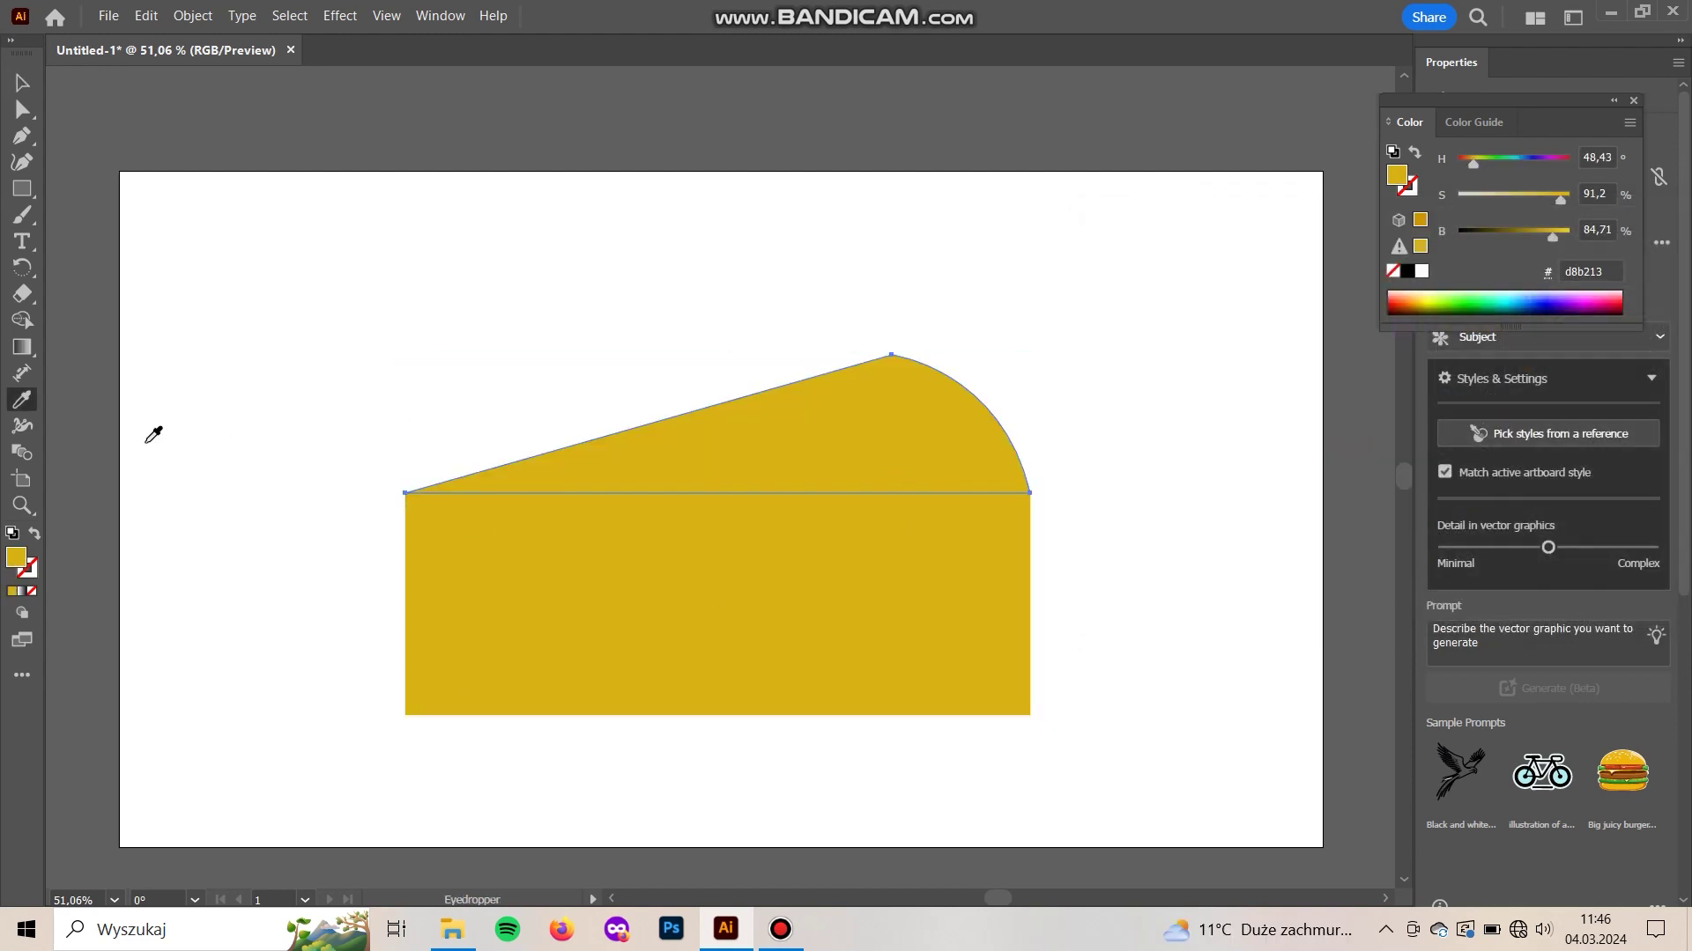
pyautogui.doubleClick(15, 561)
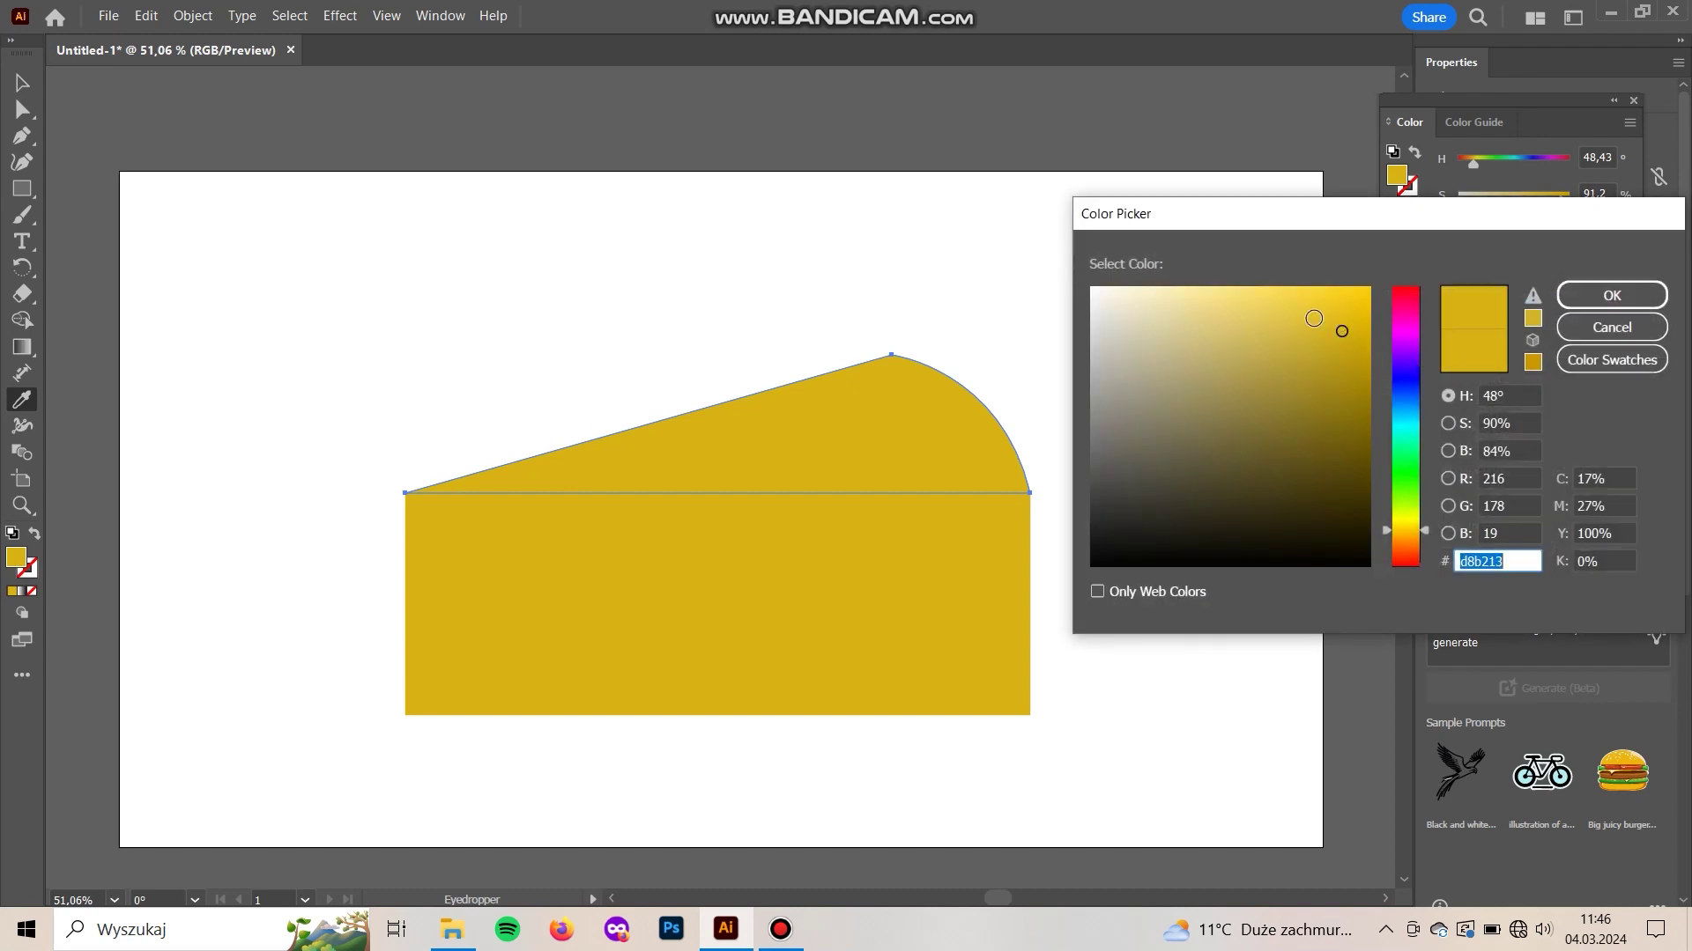
pyautogui.moveTo(1314, 318); pyautogui.dragTo(1330, 306)
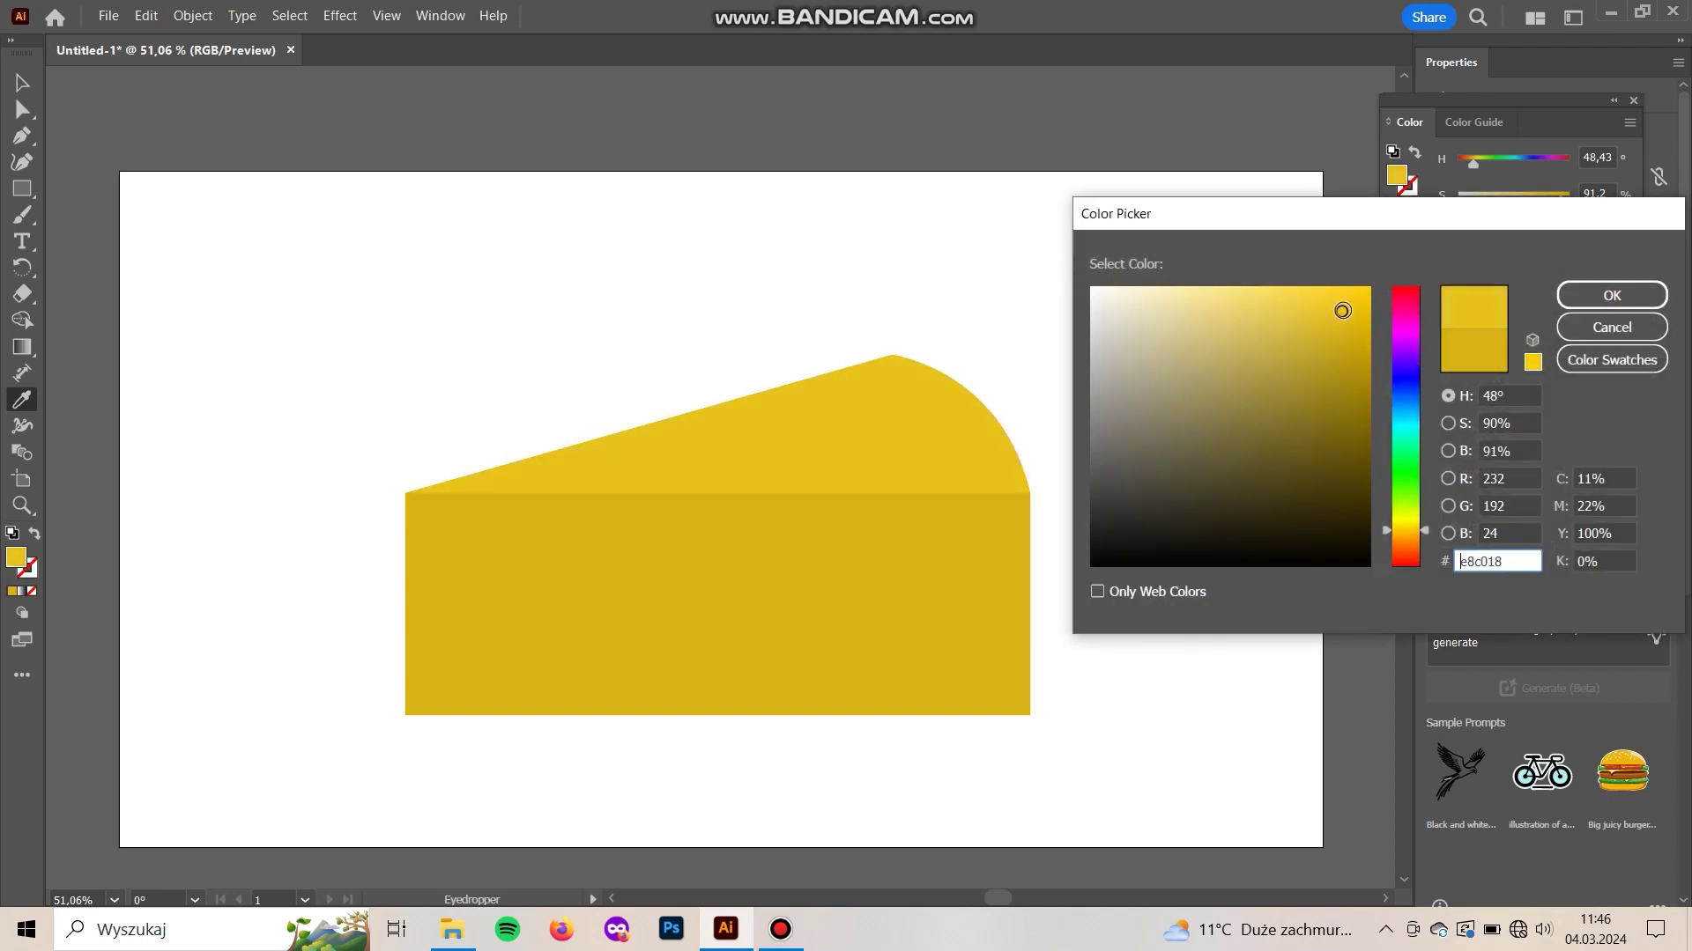
pyautogui.click(1577, 294)
pyautogui.click(1213, 476)
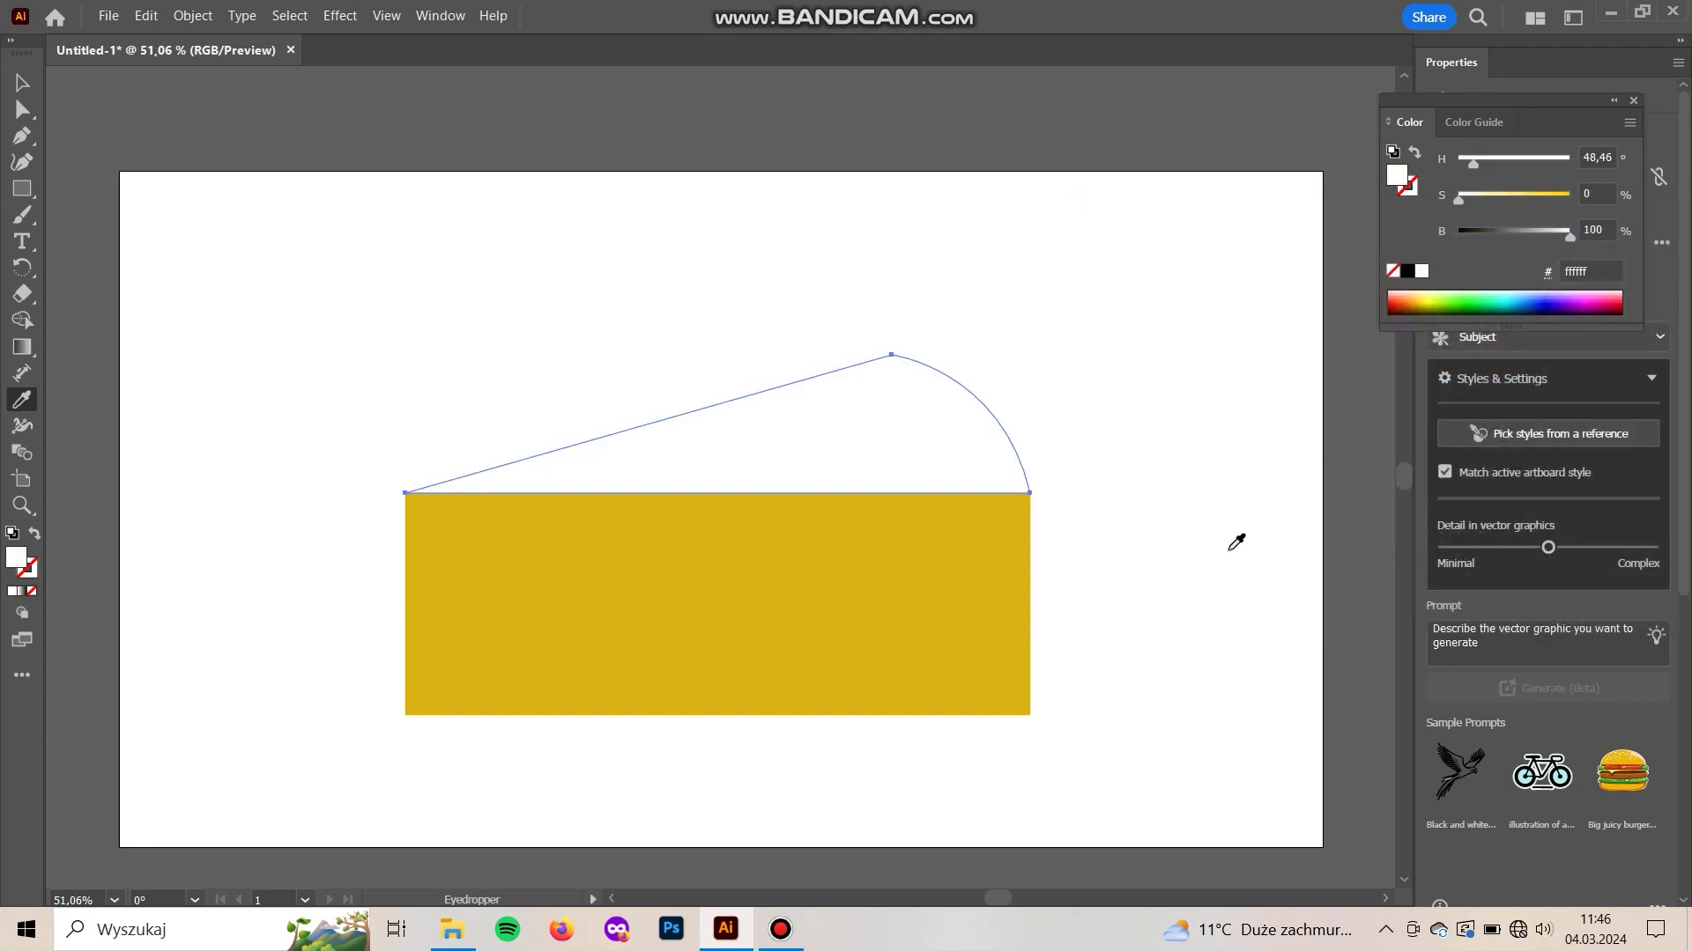
pyautogui.hotkey('ctrl', 'z')
pyautogui.press('v')
pyautogui.click(1187, 599)
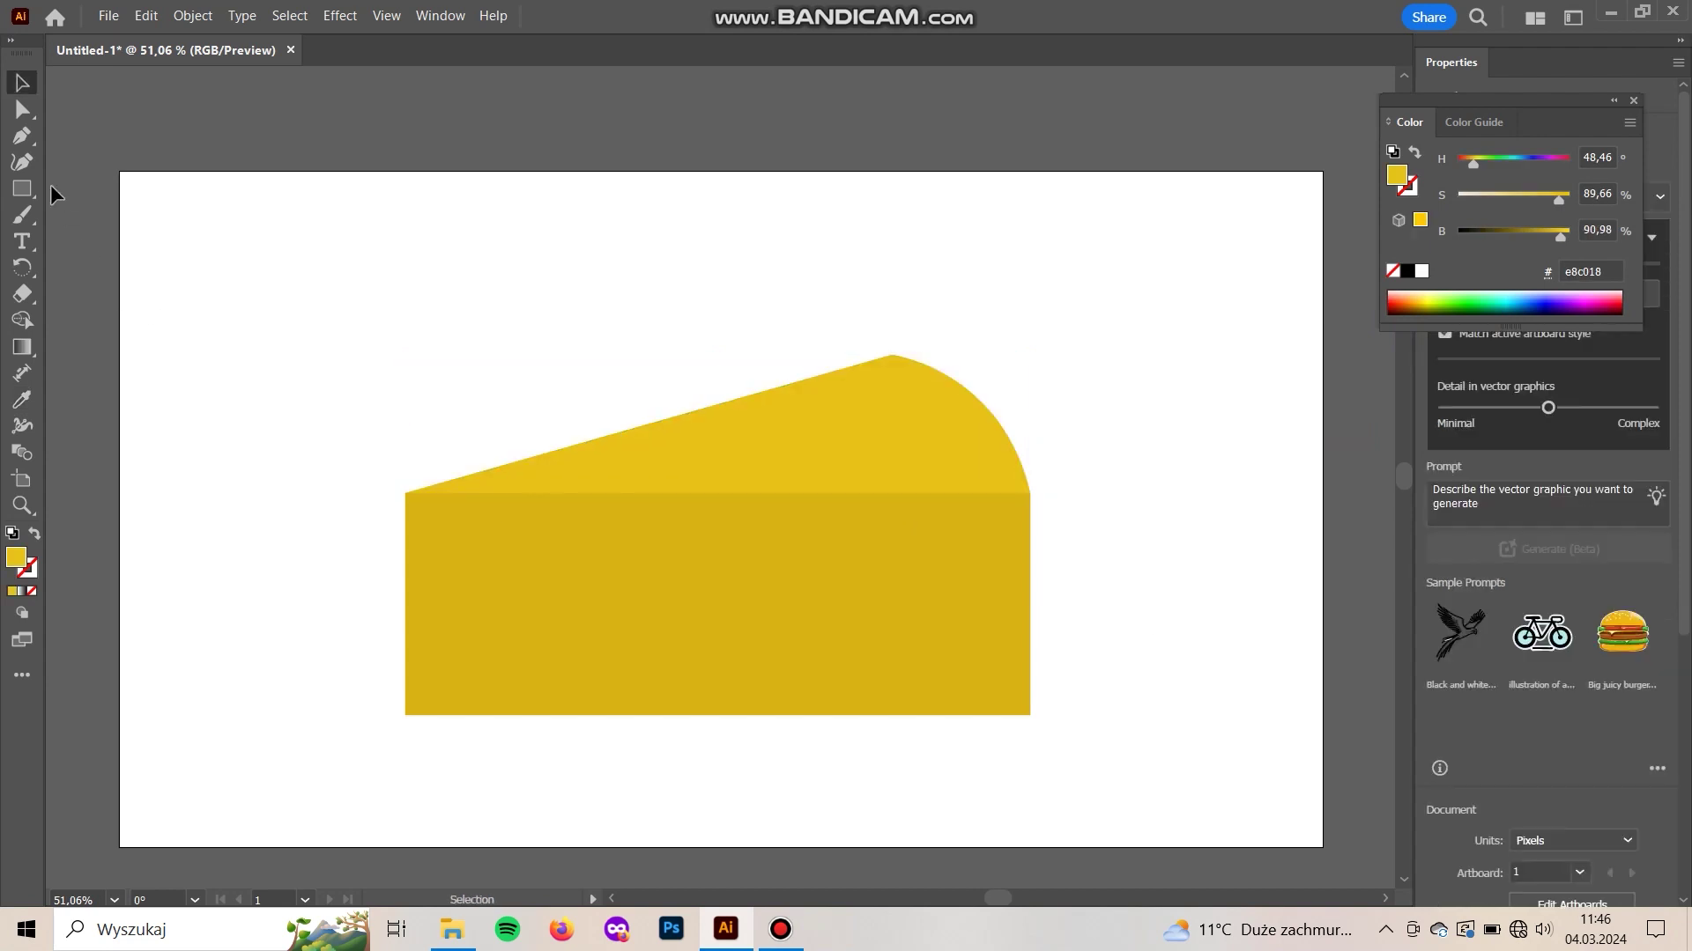
# - Draw circles of varied sizes with the Ellipse tool, two overlapping the cheese's lower edge and two overlapping its sloped upper edge
pyautogui.click(22, 188)
pyautogui.click(92, 213)
pyautogui.moveTo(552, 718); pyautogui.dragTo(613, 664)
pyautogui.press('v')
pyautogui.moveTo(577, 725); pyautogui.dragTo(778, 400)
pyautogui.moveTo(759, 389); pyautogui.dragTo(750, 396)
pyautogui.click(770, 294)
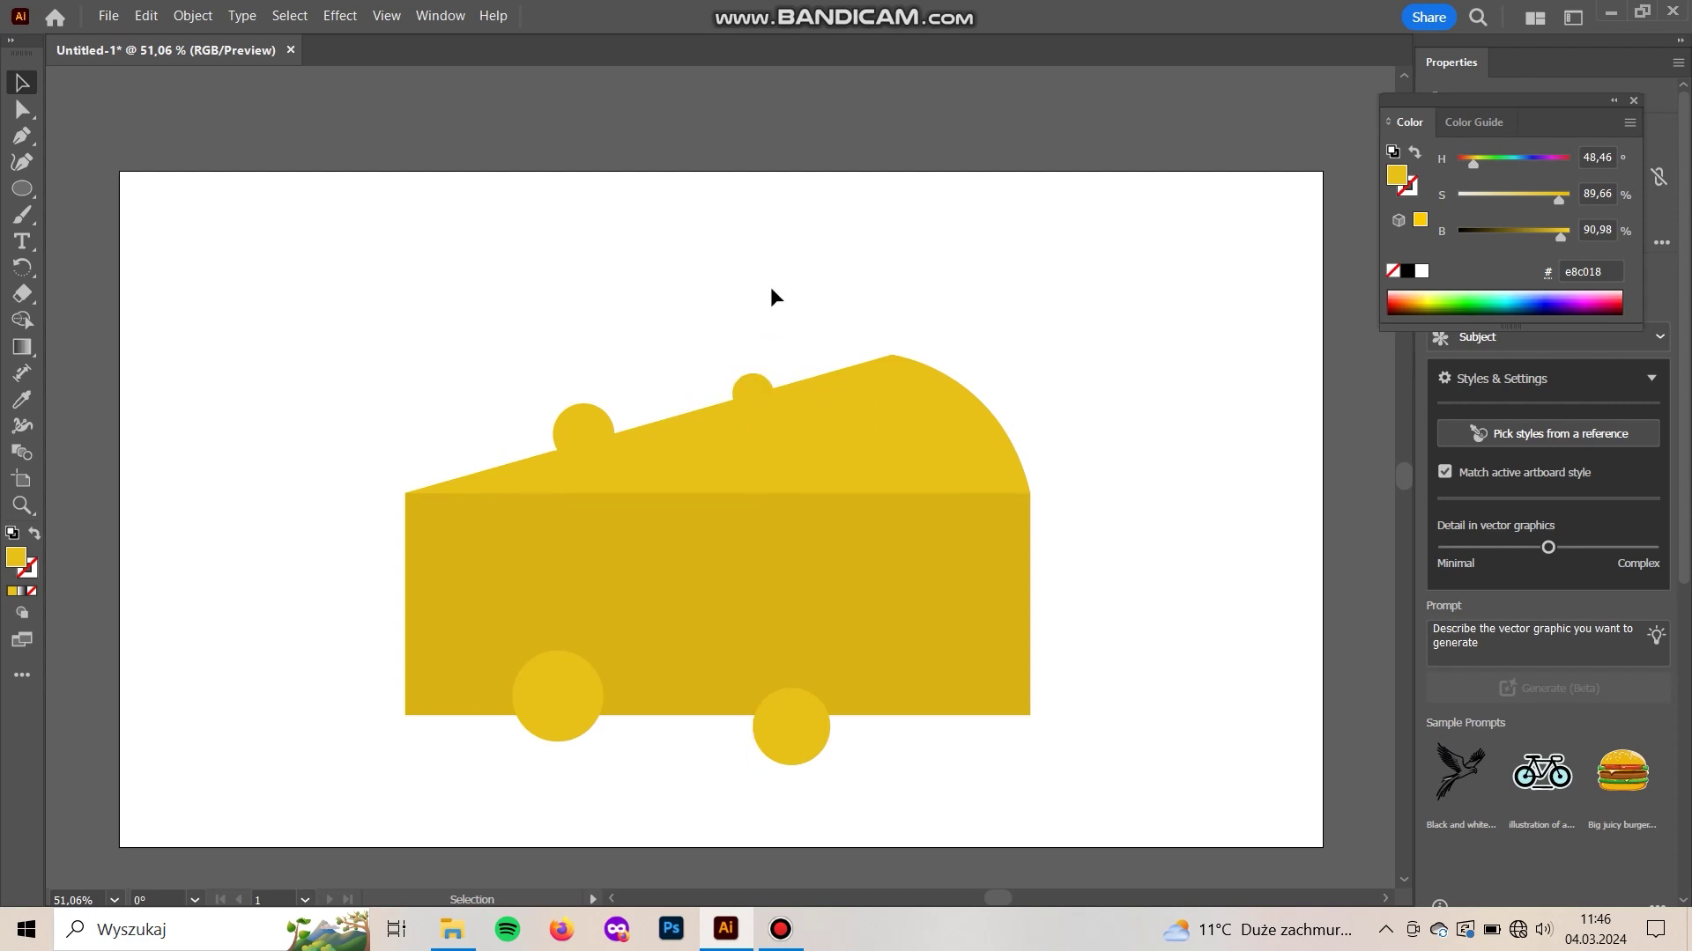
# - Copy the lower right circle onto the rectangle's left edge and make the copy smaller
pyautogui.moveTo(809, 747); pyautogui.dragTo(418, 563)
pyautogui.moveTo(392, 573); pyautogui.dragTo(410, 555)
pyautogui.click(434, 354)
# - Cut the five edge circles out of the cheese shapes with the Shape Builder tool
pyautogui.moveTo(296, 252); pyautogui.dragTo(1052, 802)
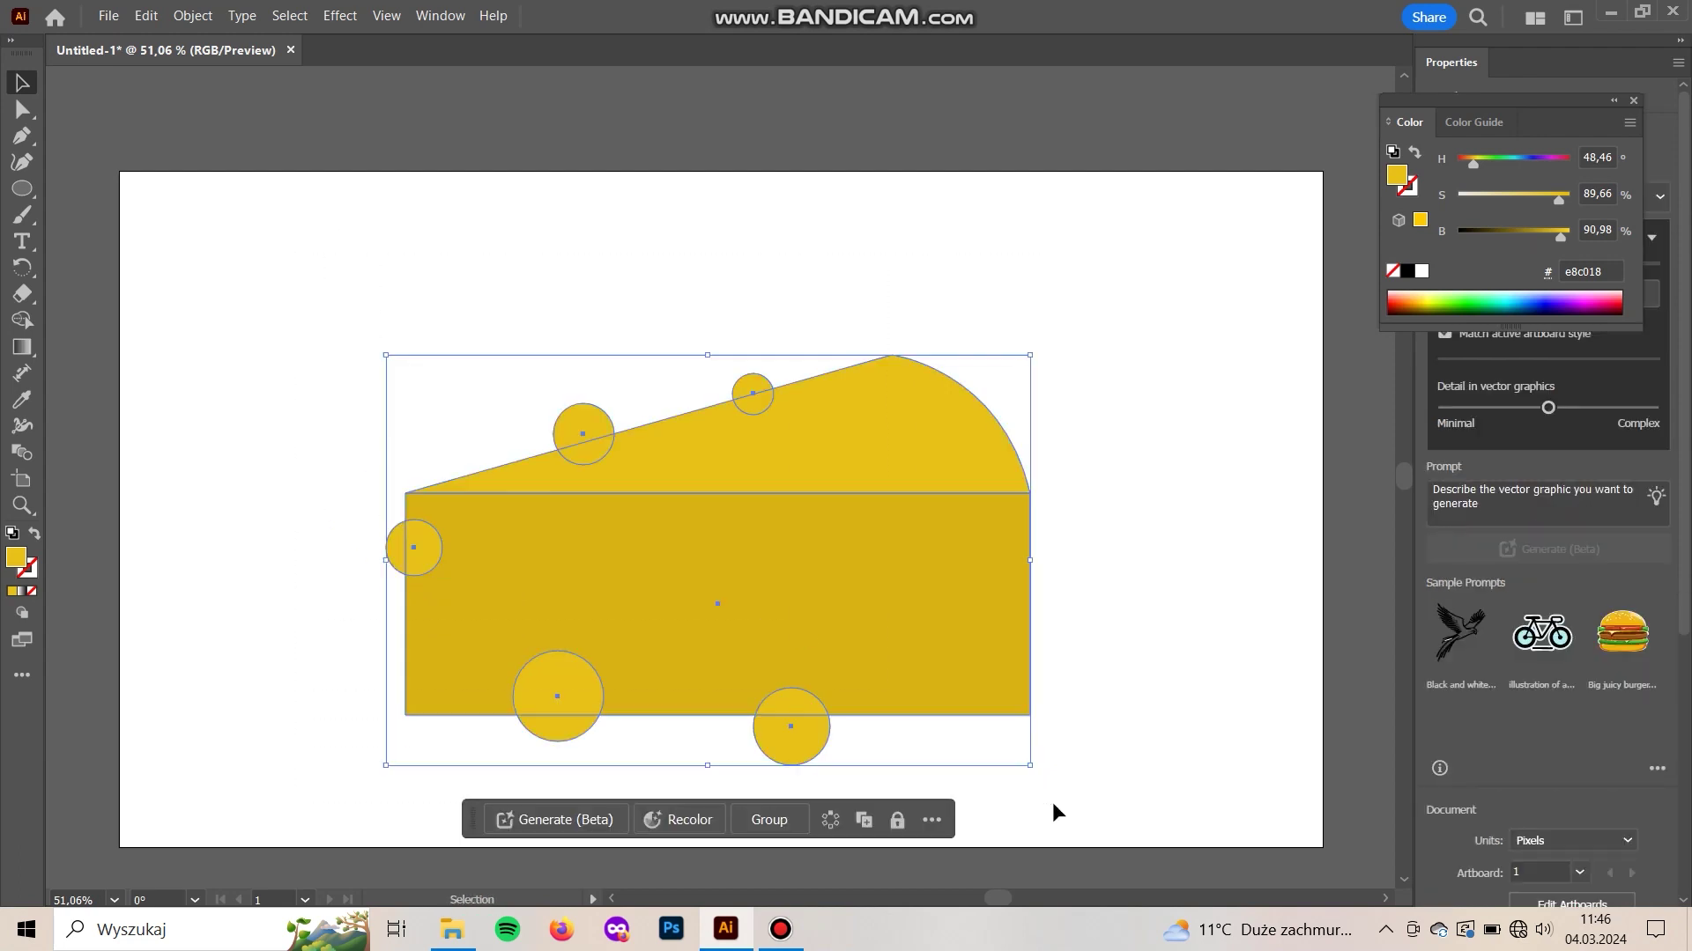
pyautogui.click(26, 323)
pyautogui.moveTo(347, 552); pyautogui.dragTo(427, 548)
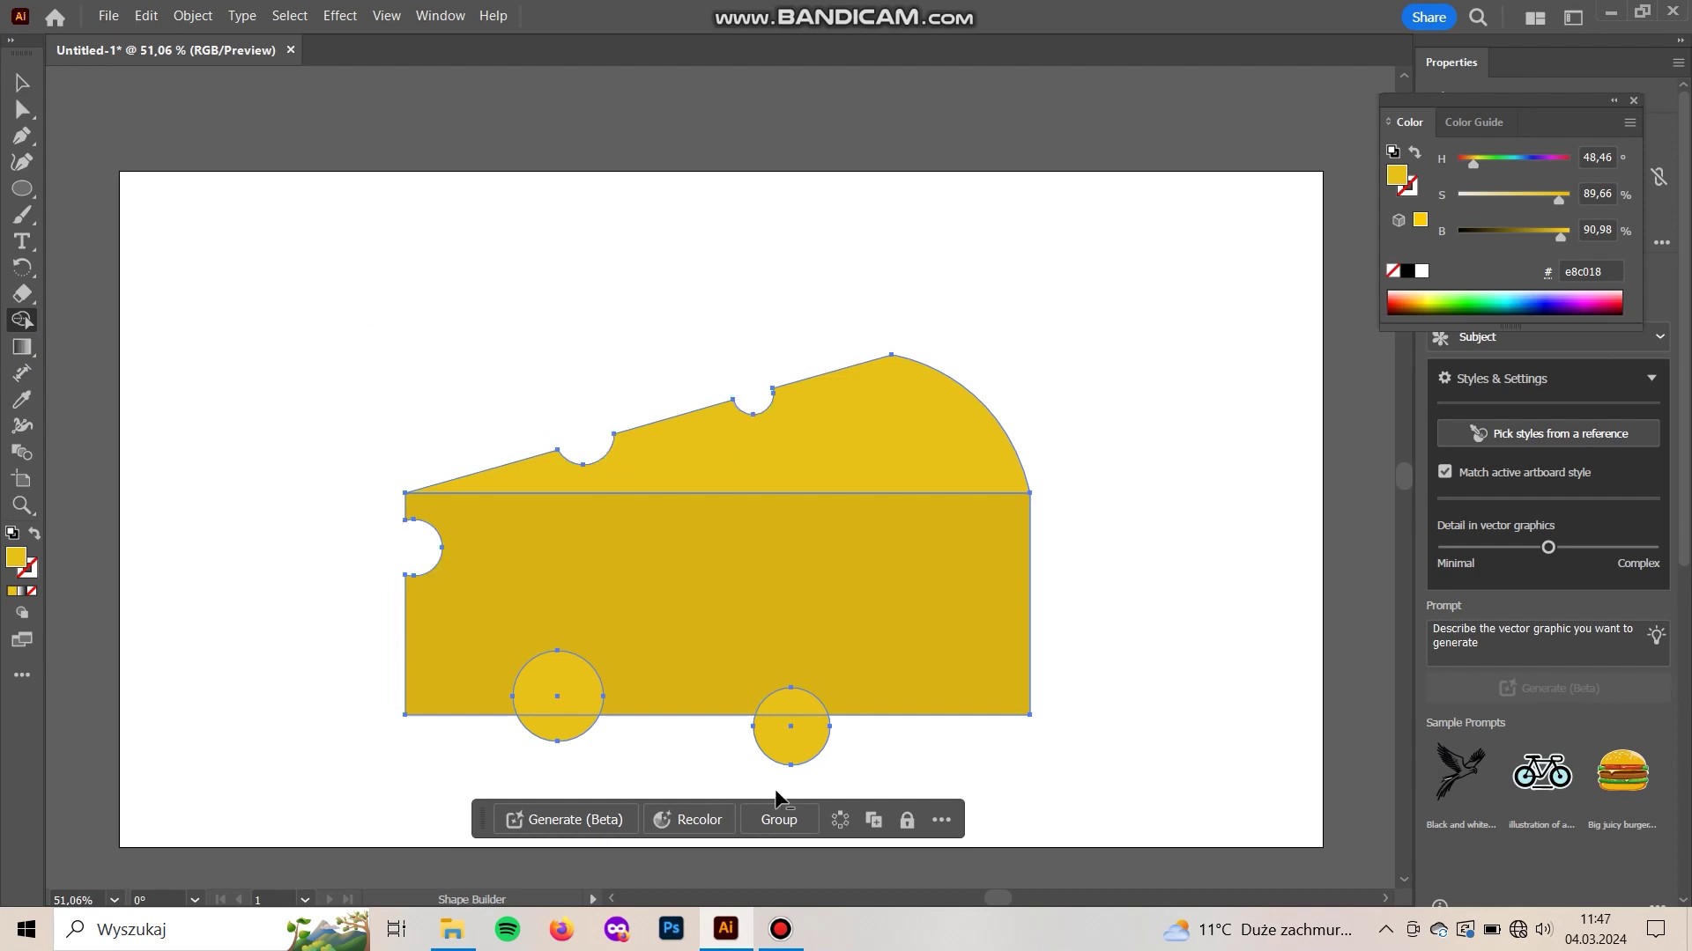
pyautogui.moveTo(790, 718); pyautogui.dragTo(790, 709)
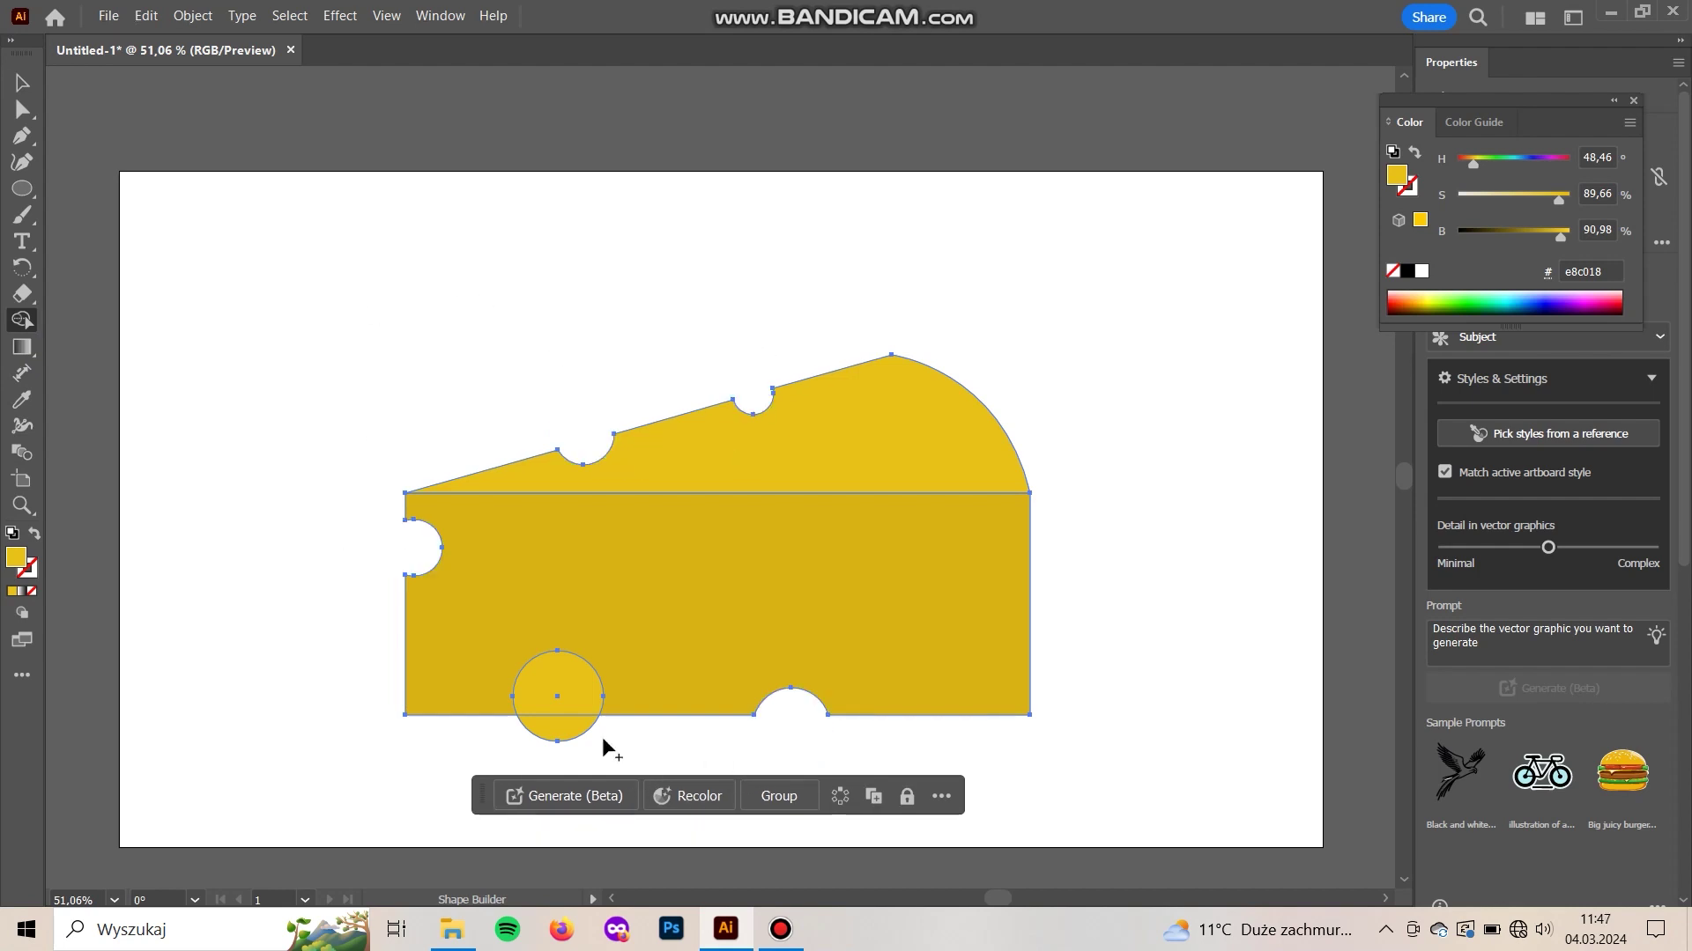
pyautogui.moveTo(556, 716); pyautogui.dragTo(557, 687)
pyautogui.press('v')
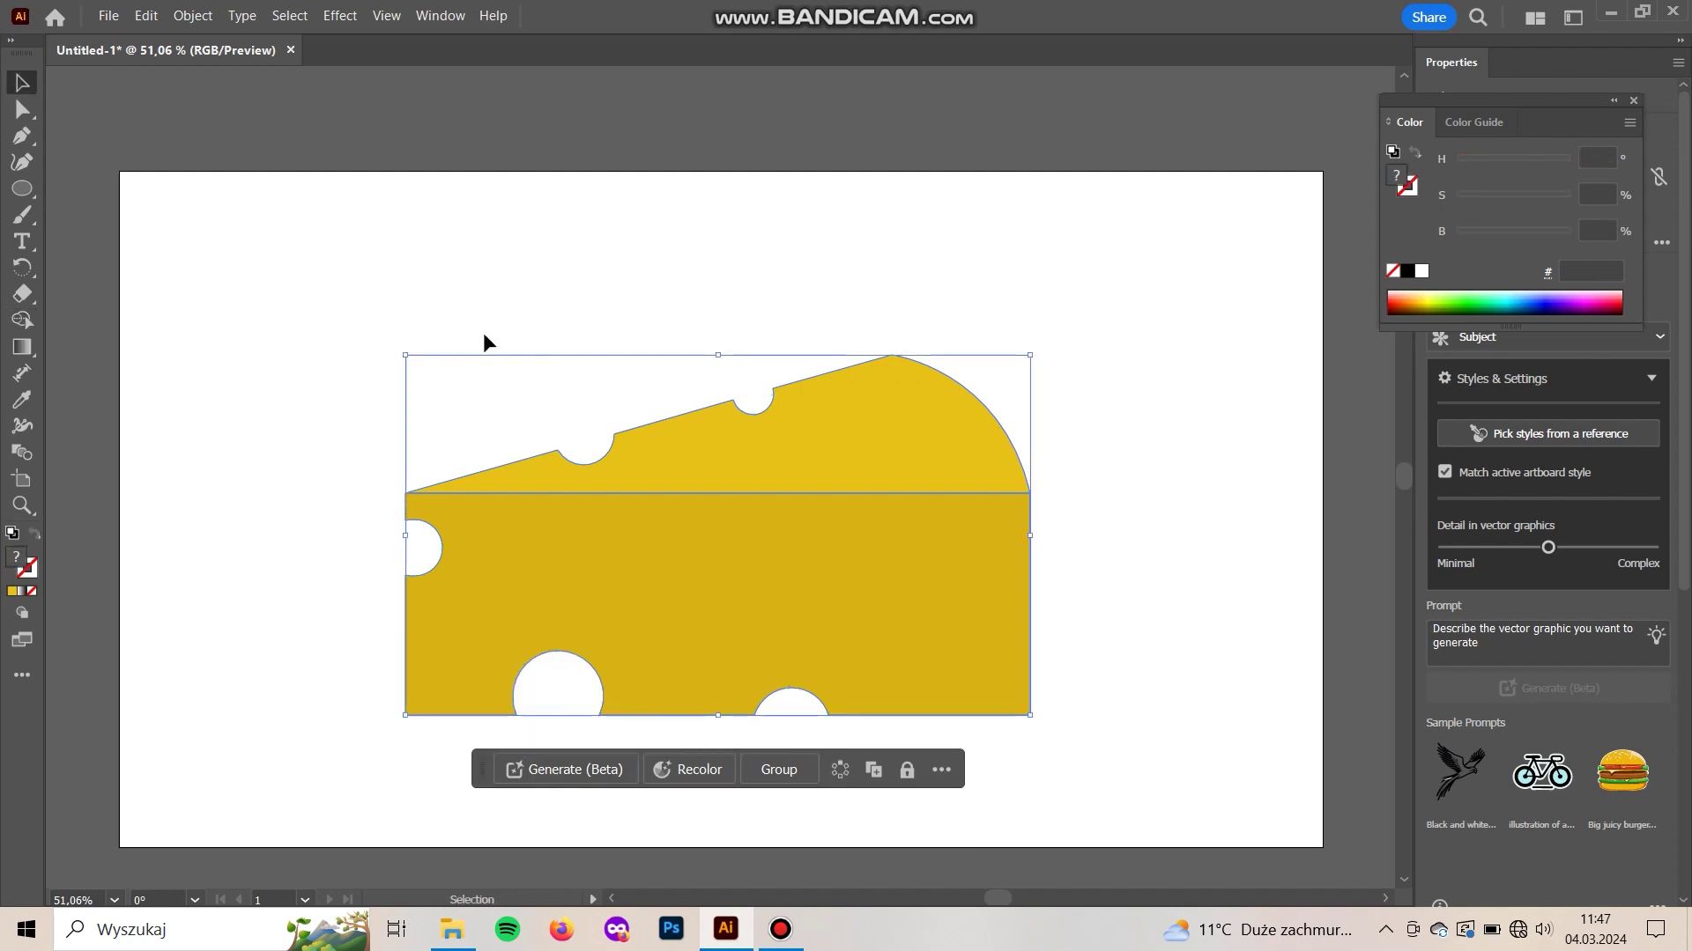
pyautogui.click(493, 294)
# - Add six light yellow circles of varied sizes across the cheese's front face
pyautogui.press('space')
pyautogui.moveTo(505, 322); pyautogui.dragTo(493, 310)
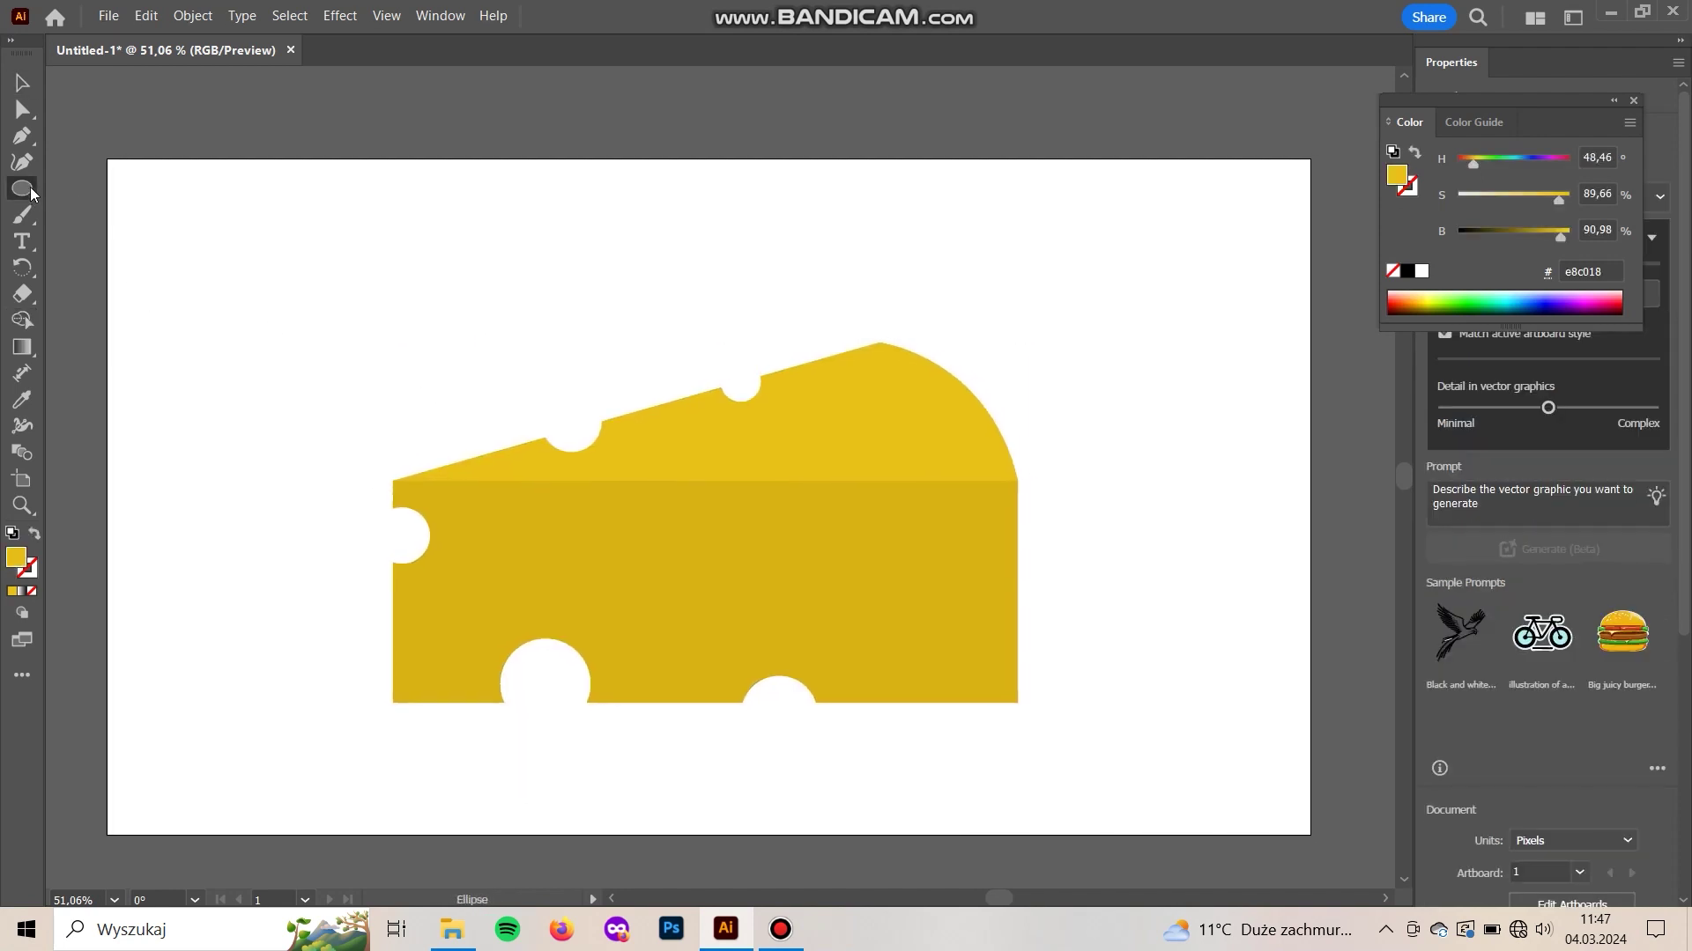
pyautogui.moveTo(830, 548)
pyautogui.mouseDown()
pyautogui.moveTo(905, 622)
pyautogui.moveTo(908, 587)
pyautogui.moveTo(900, 605)
pyautogui.moveTo(930, 630)
pyautogui.moveTo(746, 565)
pyautogui.moveTo(740, 537)
pyautogui.moveTo(698, 627)
pyautogui.moveTo(710, 663)
pyautogui.moveTo(540, 566)
pyautogui.moveTo(577, 591)
pyautogui.moveTo(530, 512)
pyautogui.mouseUp()
pyautogui.press('v')
pyautogui.click(860, 597)
pyautogui.moveTo(899, 605); pyautogui.dragTo(991, 532)
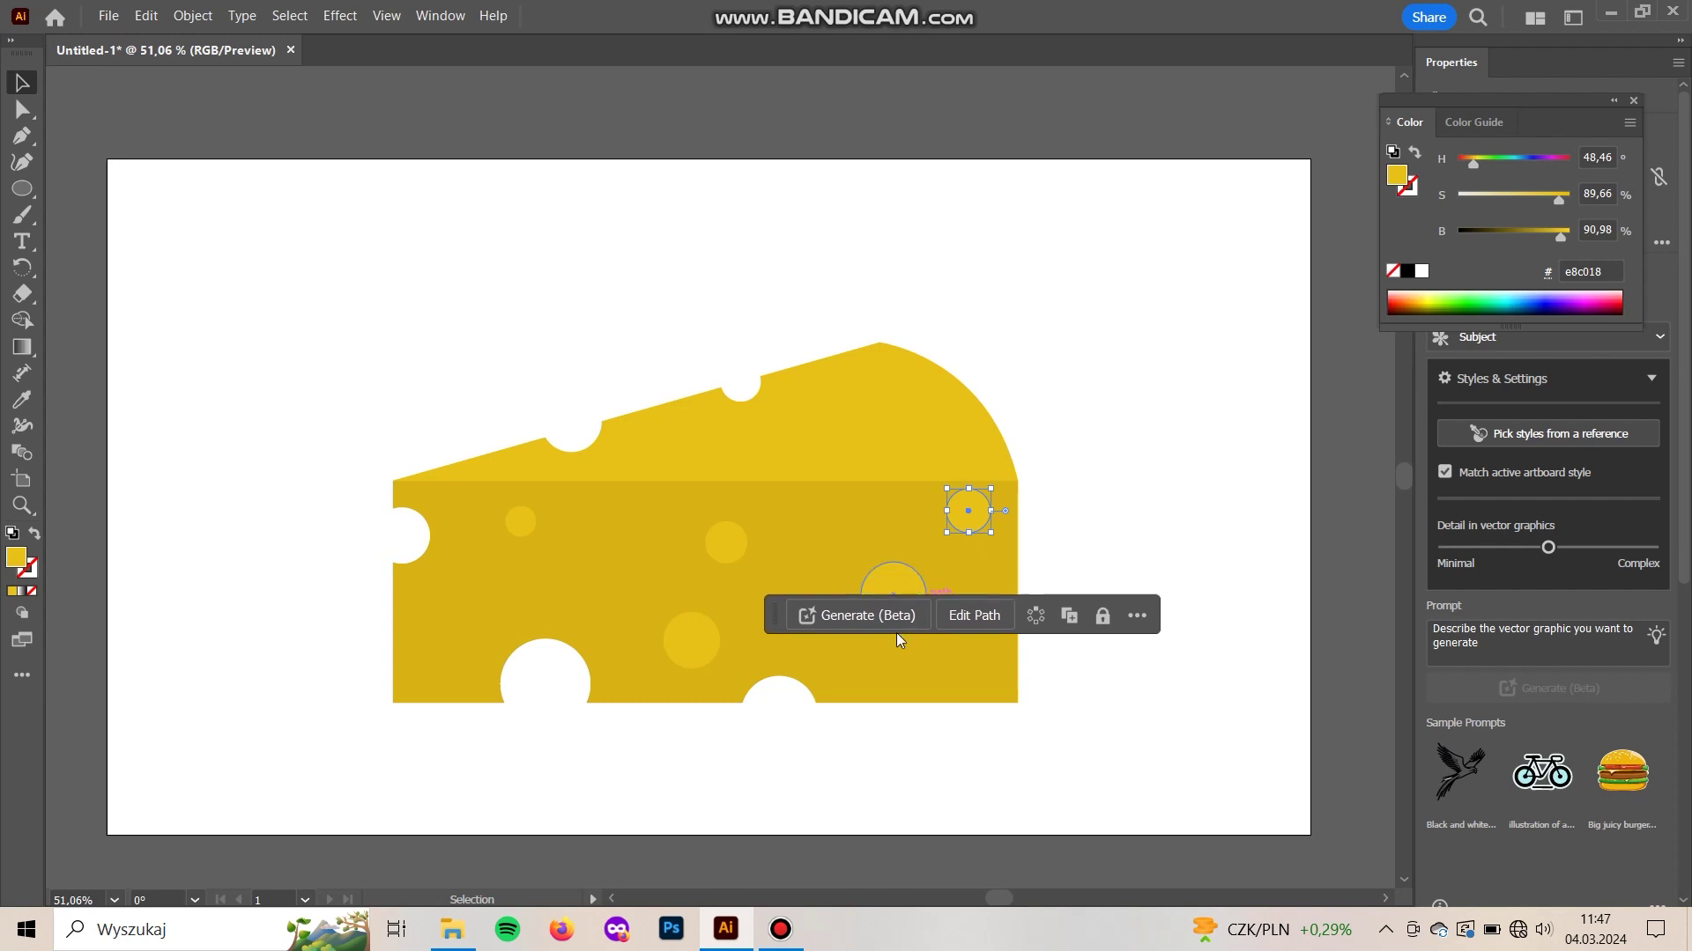
pyautogui.click(1132, 512)
pyautogui.moveTo(969, 509); pyautogui.dragTo(849, 531)
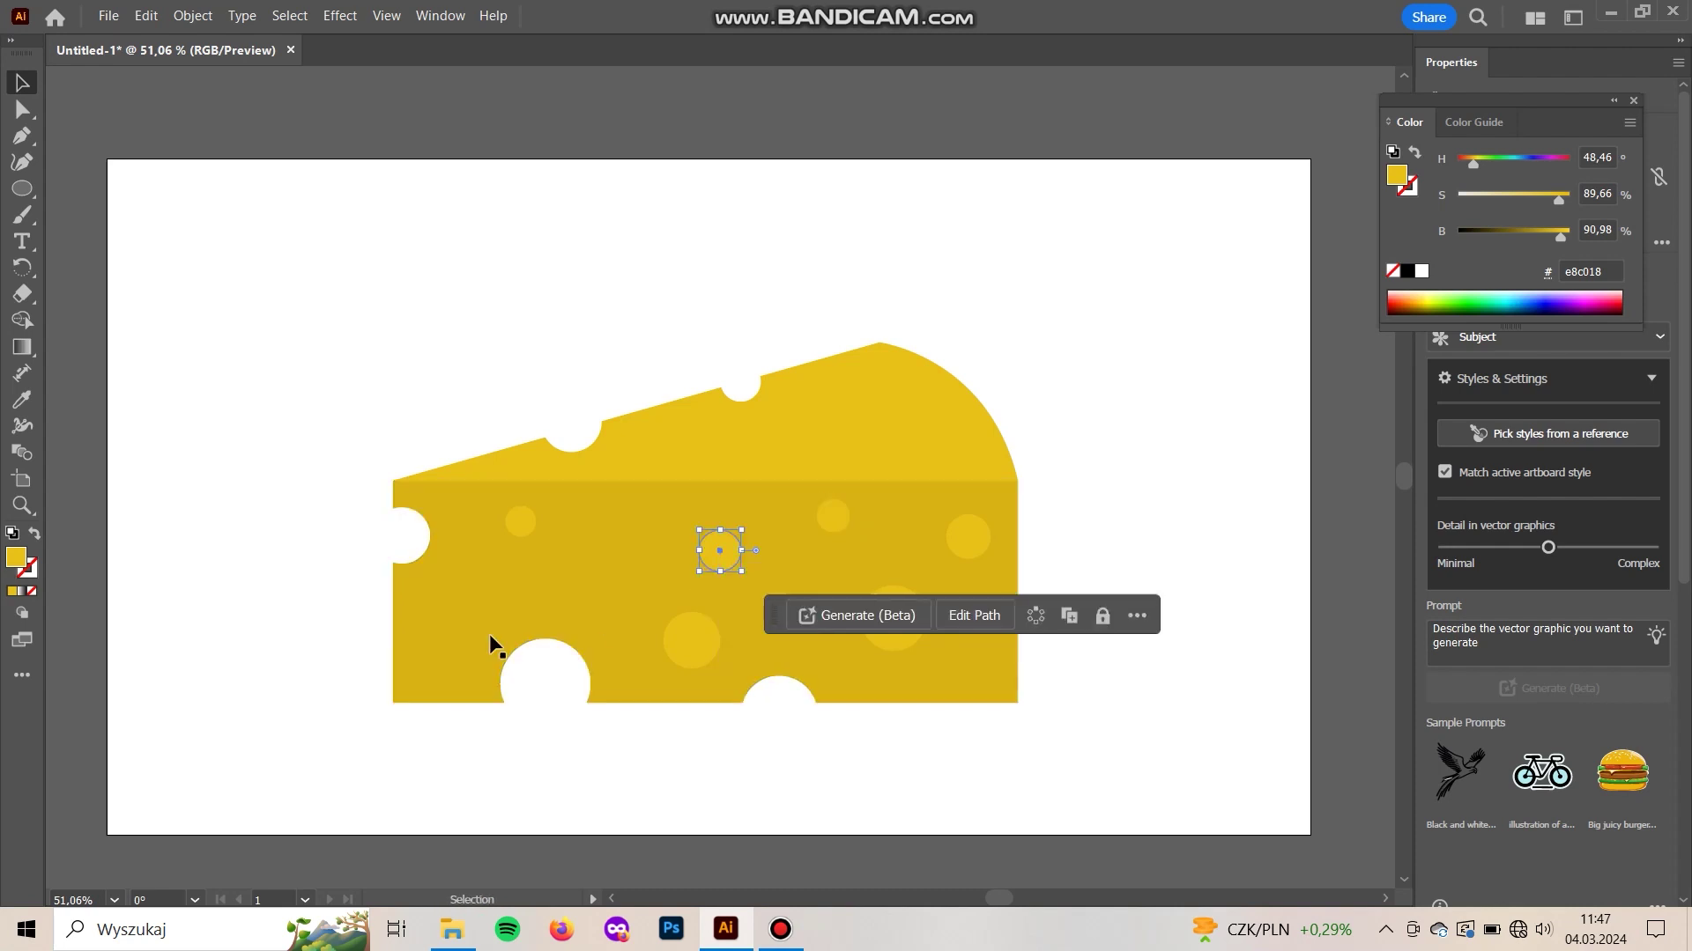
pyautogui.click(618, 784)
# - Copy a small circle to the front face's lower left corner and shrink the circle near its upper right edge
pyautogui.hscroll(1, 687, 661)
pyautogui.scroll(-1, 687, 661)
pyautogui.moveTo(755, 481); pyautogui.dragTo(392, 640)
pyautogui.click(759, 481)
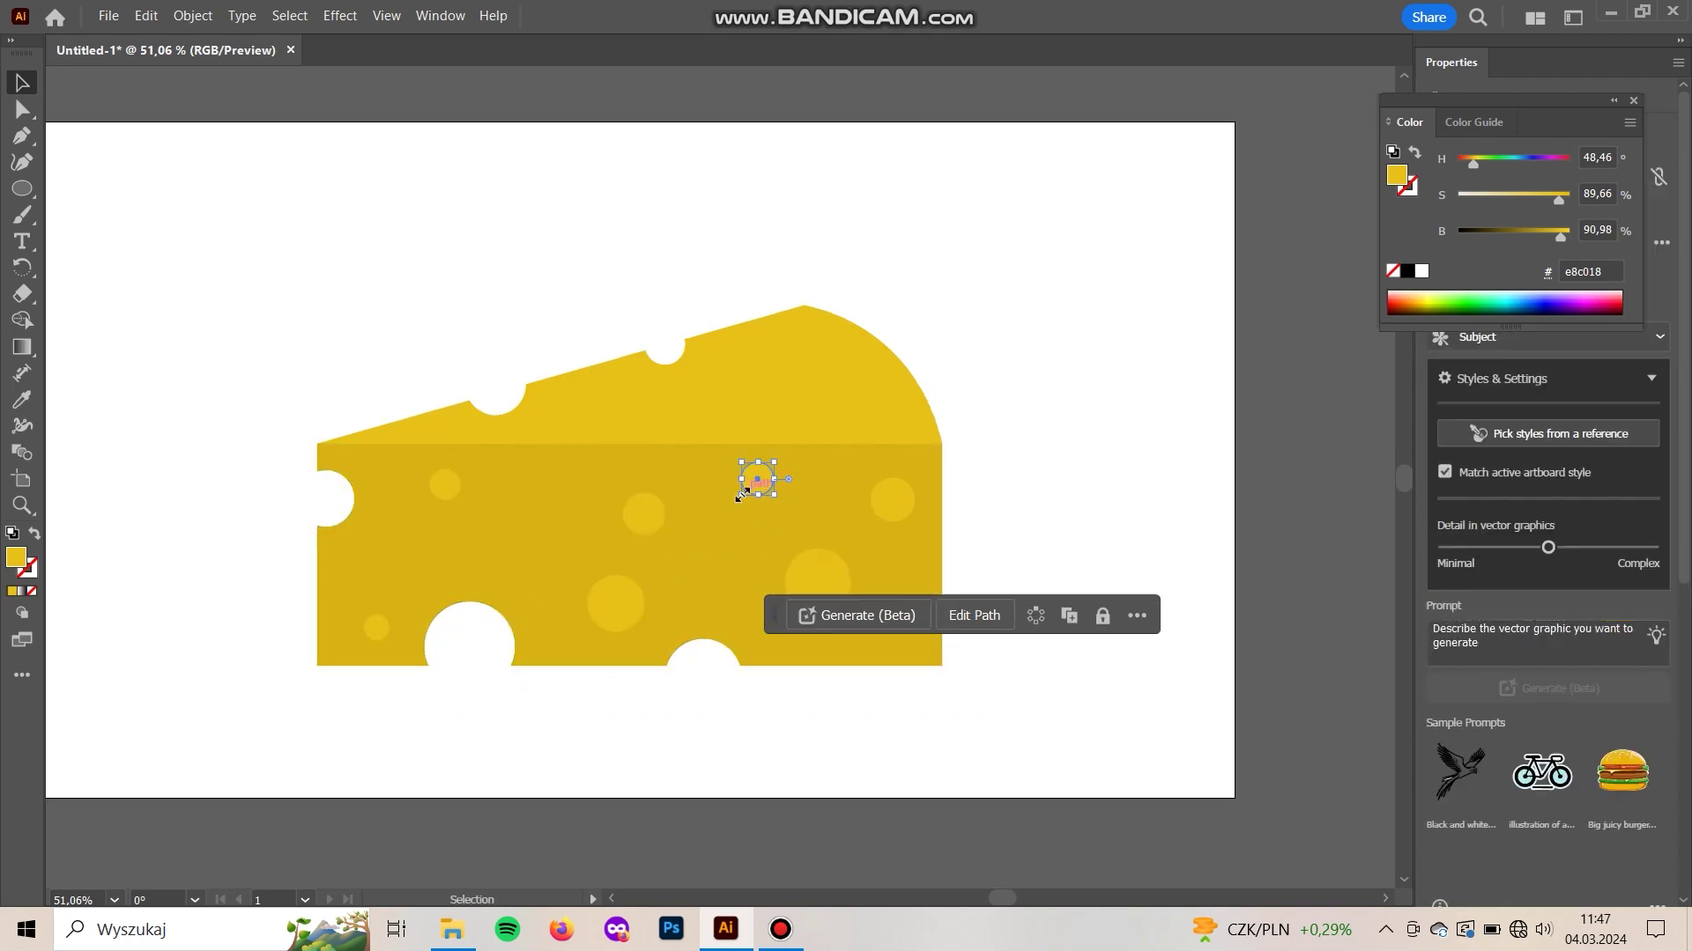
pyautogui.moveTo(741, 495); pyautogui.dragTo(746, 491)
pyautogui.click(954, 403)
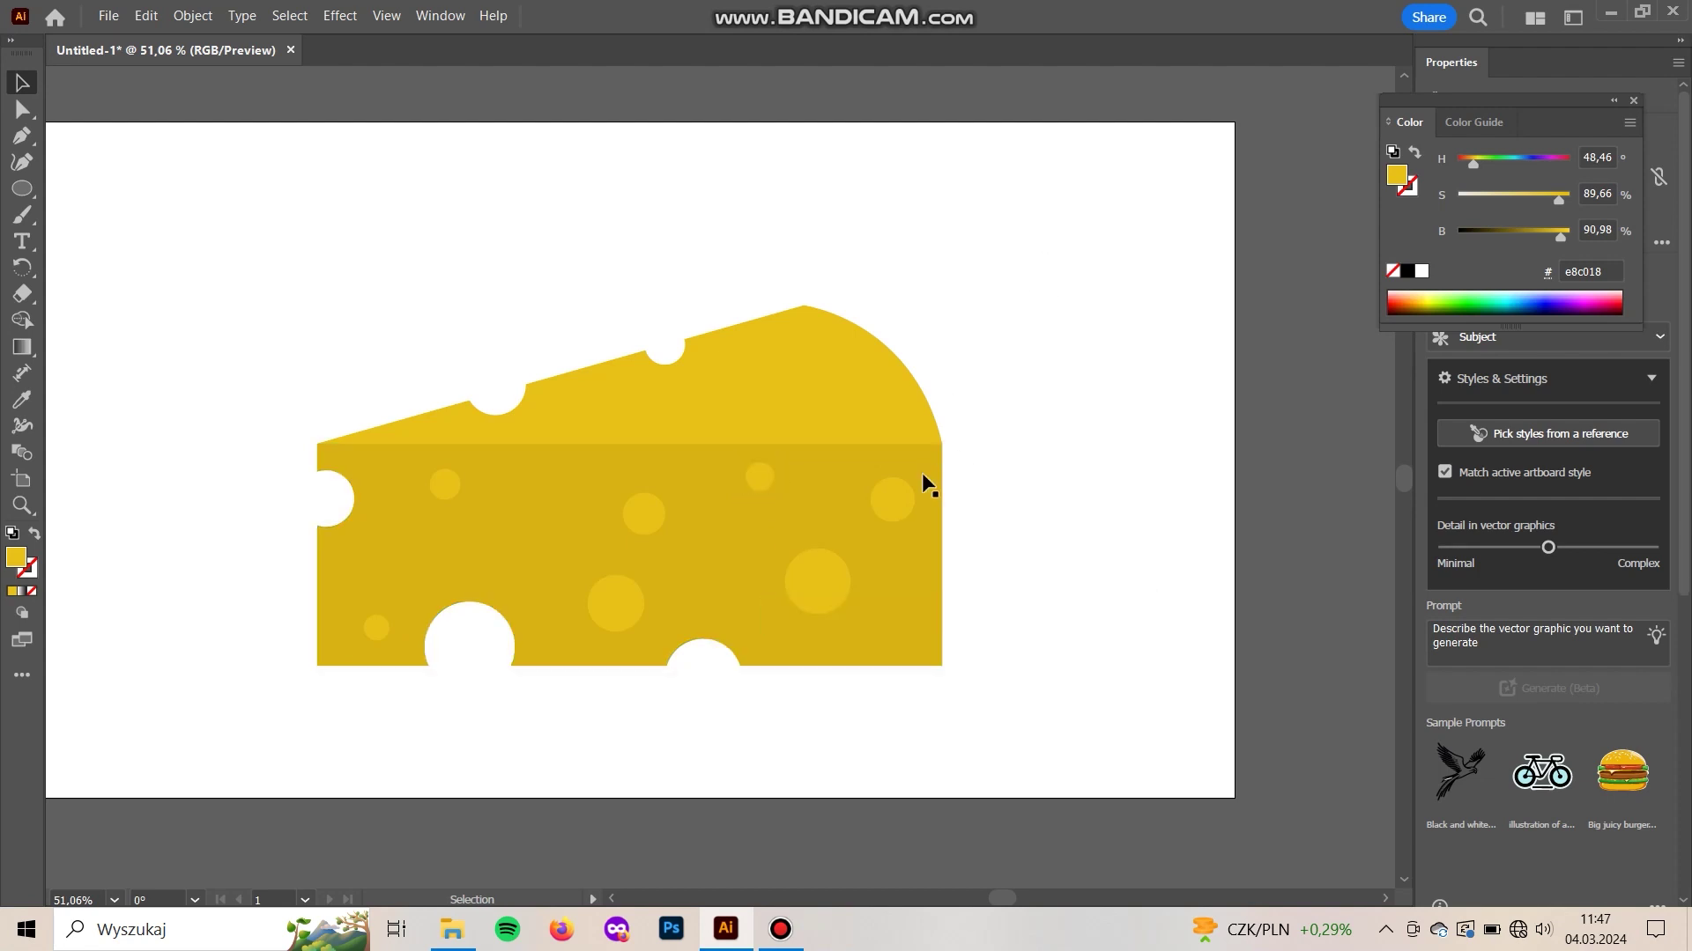
# - Rearrange the middle circles on the front face, moving the large one slightly down and the two smaller ones left for an uneven spread
pyautogui.moveTo(835, 580); pyautogui.dragTo(836, 582)
pyautogui.click(622, 604)
pyautogui.moveTo(649, 572); pyautogui.dragTo(647, 597)
pyautogui.moveTo(651, 513); pyautogui.dragTo(610, 505)
pyautogui.hotkey('ctrl', 'z')
pyautogui.moveTo(634, 604); pyautogui.dragTo(636, 615)
pyautogui.moveTo(587, 536); pyautogui.dragTo(565, 564)
pyautogui.moveTo(770, 479); pyautogui.dragTo(727, 472)
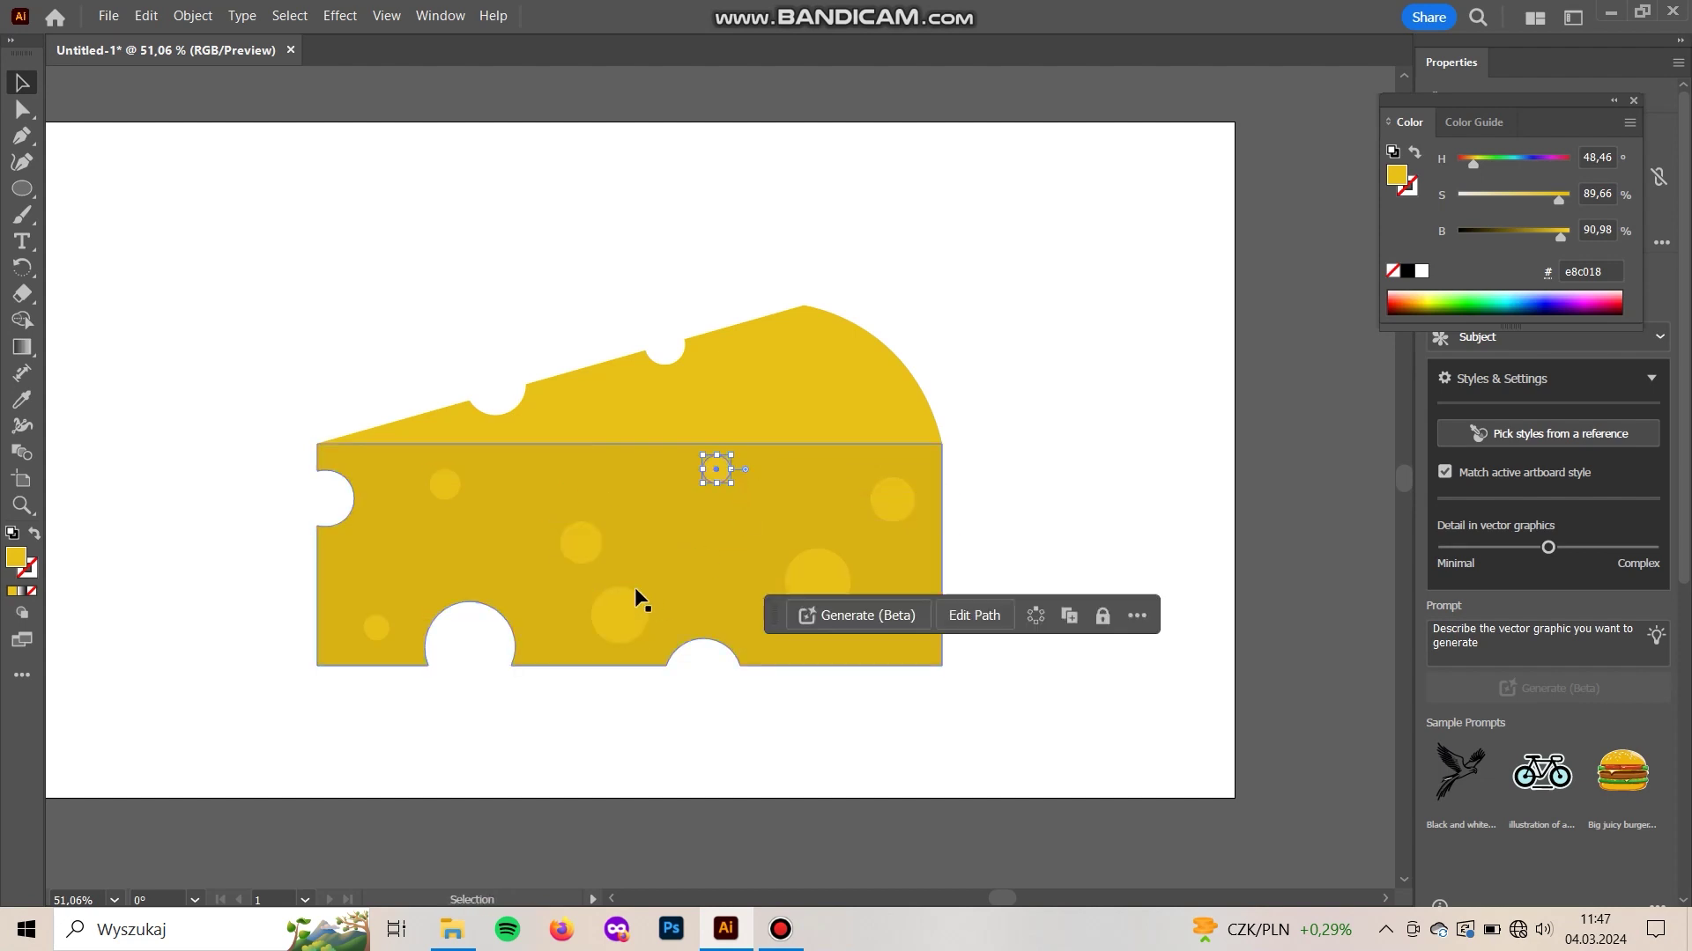
pyautogui.click(1101, 407)
pyautogui.moveTo(1100, 469); pyautogui.dragTo(1042, 481)
pyautogui.moveTo(535, 545)
pyautogui.mouseDown()
pyautogui.moveTo(552, 530)
pyautogui.moveTo(524, 532)
pyautogui.mouseUp()
pyautogui.click(948, 552)
# - Place three circles copied from the front face on the upper wedge and recolor them with the front face's darker yellow d8b213
pyautogui.moveTo(835, 511); pyautogui.dragTo(678, 373)
pyautogui.press('i')
pyautogui.click(861, 461)
pyautogui.press('v')
pyautogui.click(1001, 405)
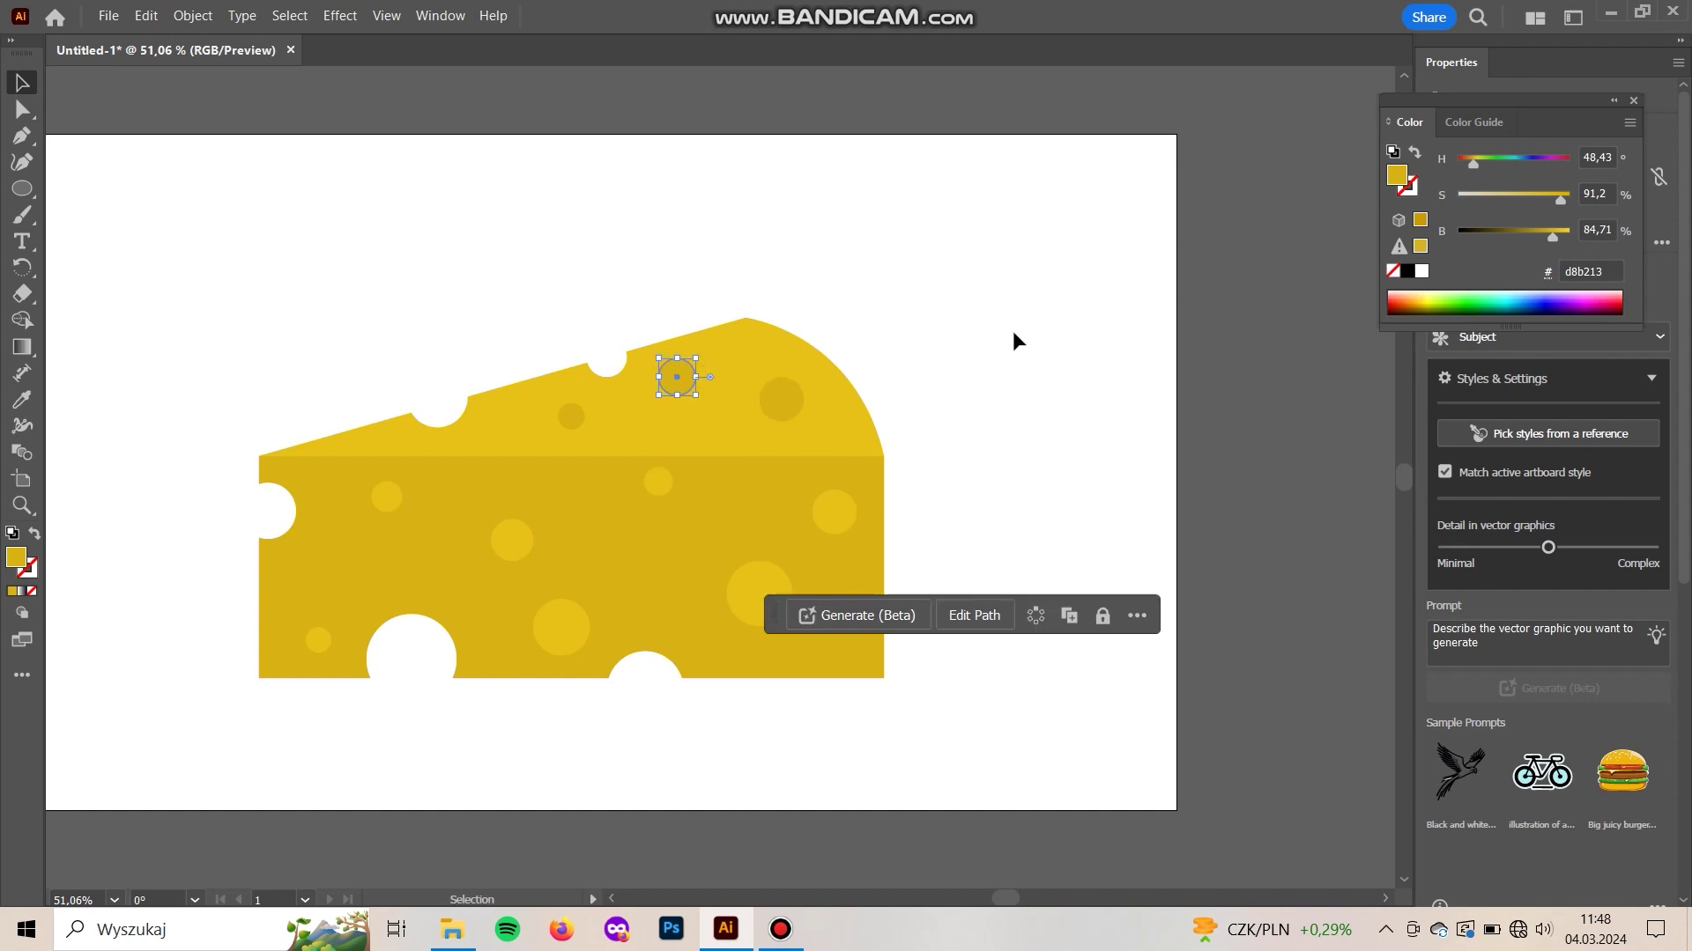
# - Shift the right and middle dark circles on the upper wedge slightly to the right
pyautogui.click(1025, 404)
pyautogui.moveTo(800, 392); pyautogui.dragTo(820, 396)
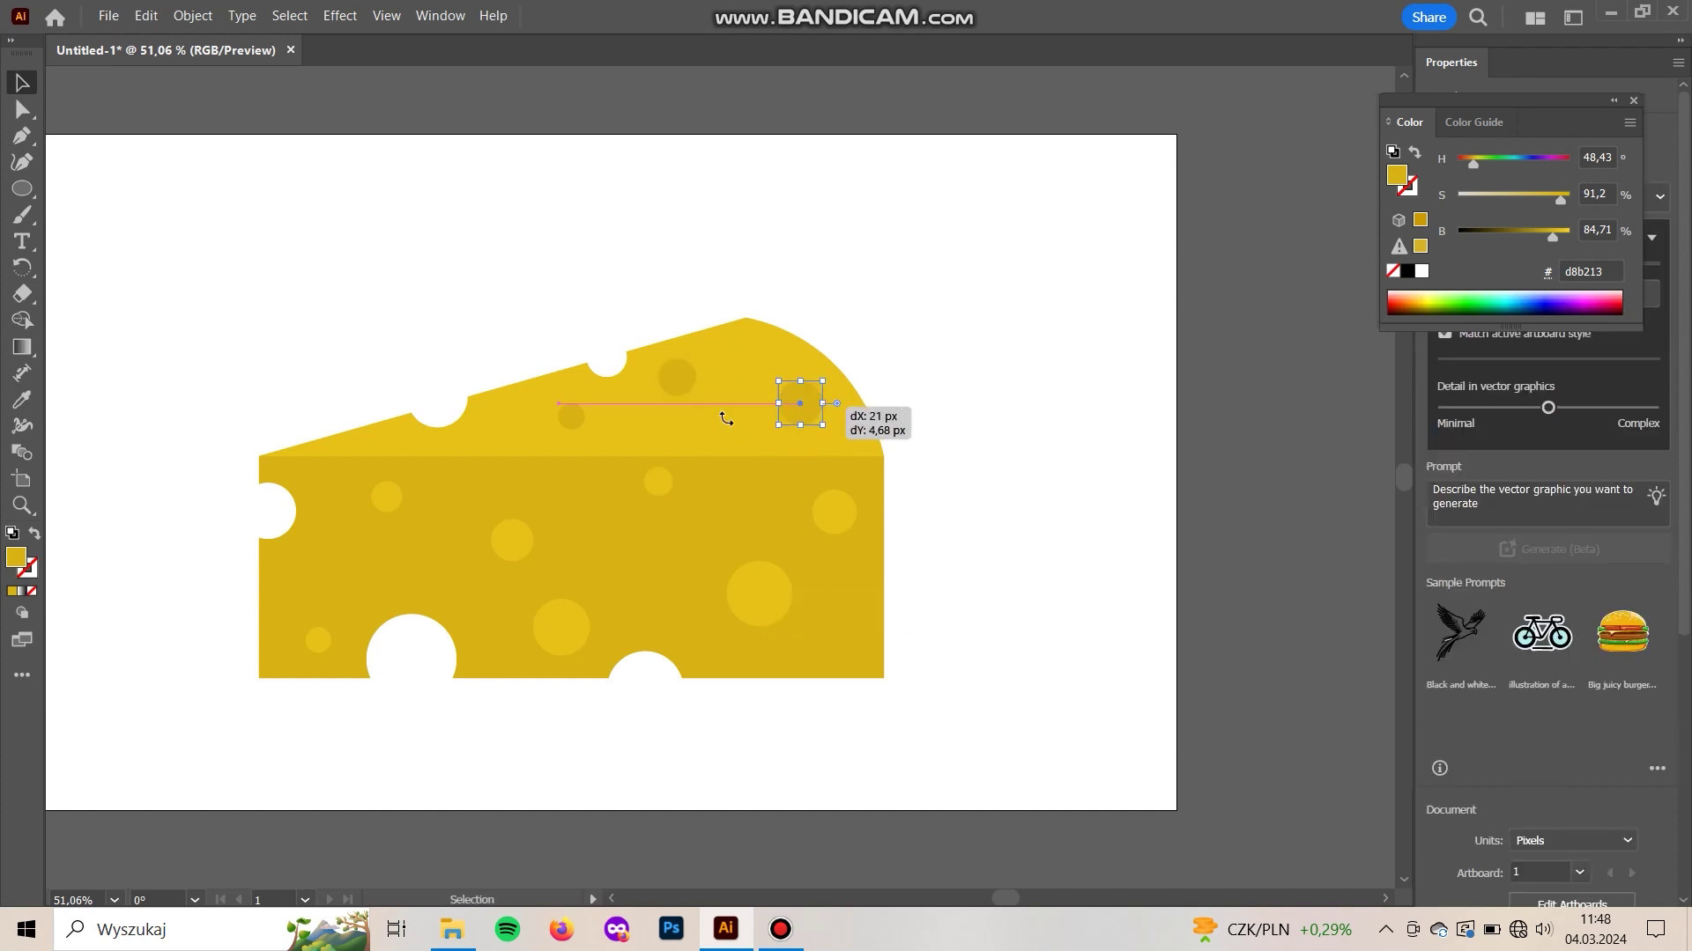
pyautogui.moveTo(692, 372); pyautogui.dragTo(704, 373)
pyautogui.click(561, 415)
pyautogui.click(1024, 267)
# - Duplicate the large circle between the two bottom cutouts and offset the copy slightly upward
pyautogui.moveTo(1091, 474); pyautogui.dragTo(1182, 417)
pyautogui.hotkey('ctrl', '+')
pyautogui.hotkey('ctrl', '+')
pyautogui.moveTo(1089, 722); pyautogui.dragTo(1333, 677)
pyautogui.hotkey('ctrl', '+')
pyautogui.hotkey('ctrl', '+')
pyautogui.moveTo(918, 598); pyautogui.dragTo(650, 423)
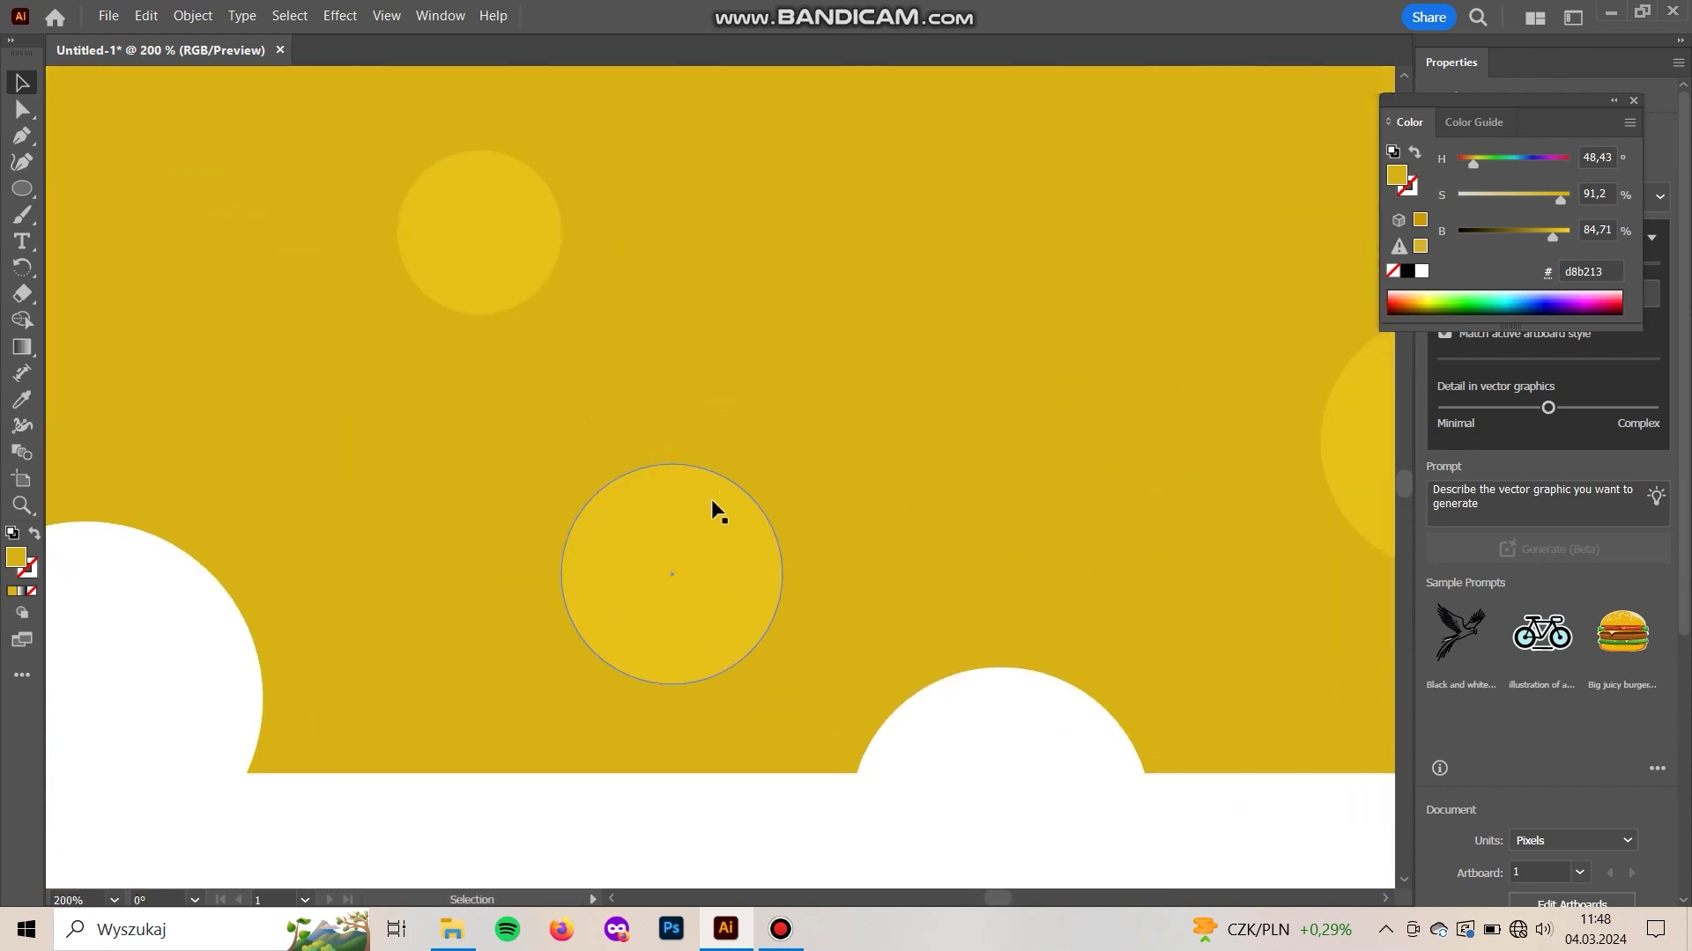
pyautogui.click(686, 556)
pyautogui.moveTo(717, 623); pyautogui.dragTo(714, 606)
# - Split the two overlapping circles with the Shape Builder, removing the excess above and leaving a separate crescent along the lower rim
pyautogui.click(720, 687)
pyautogui.click(706, 673)
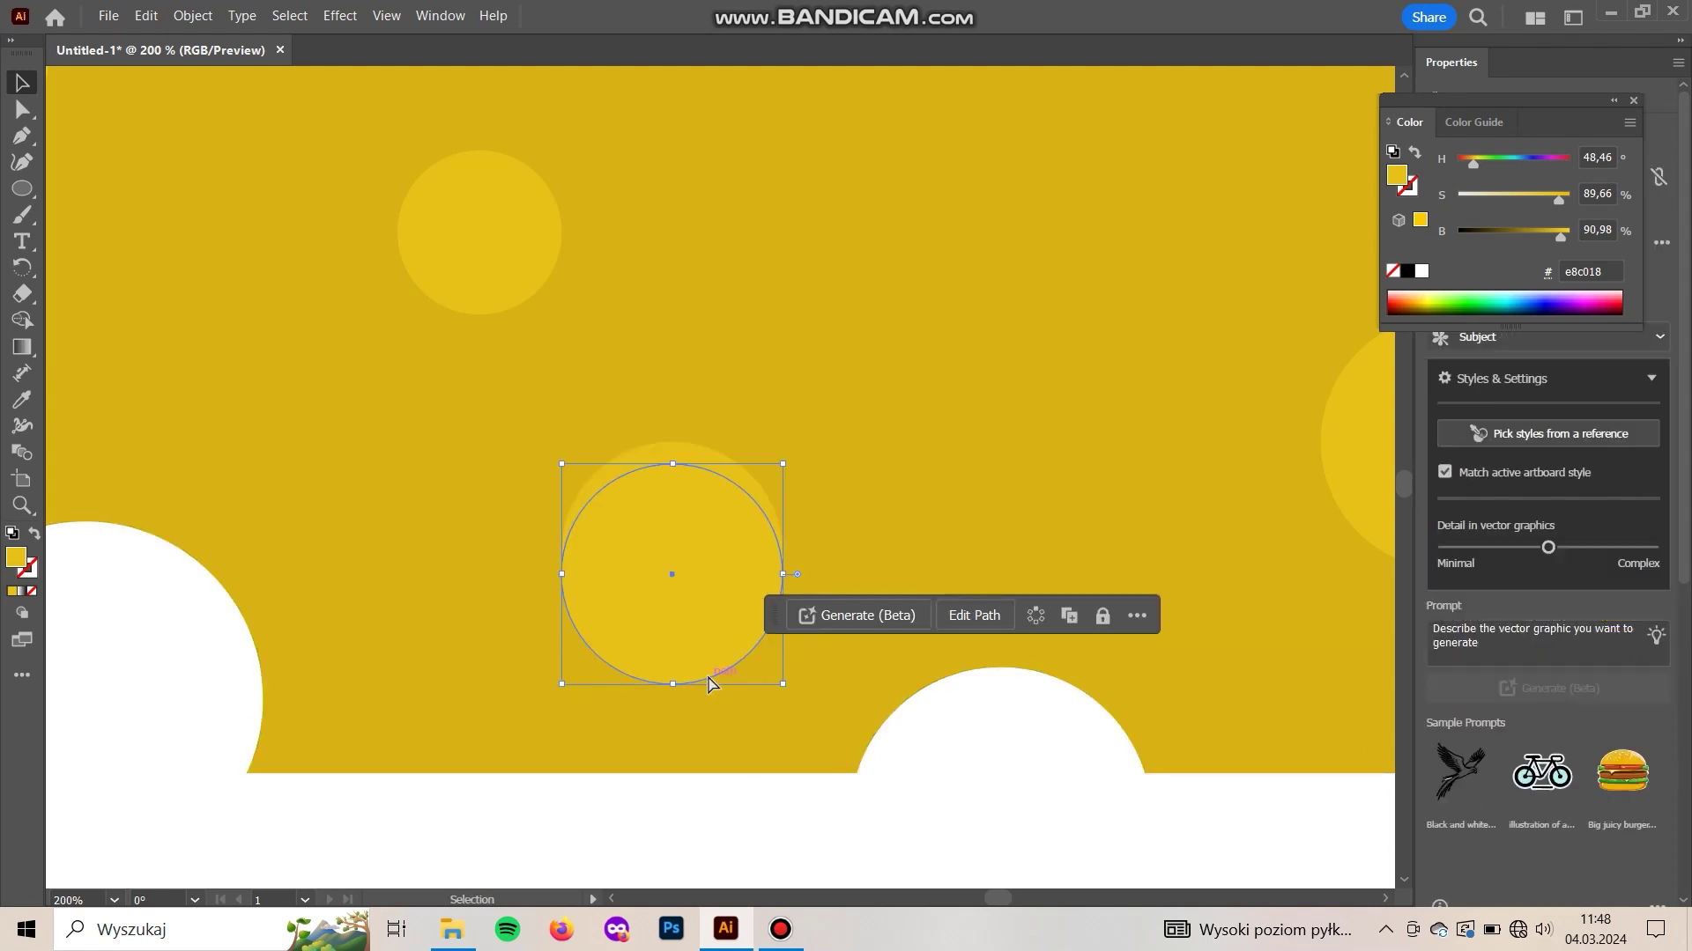
pyautogui.keyDown('shift'); pyautogui.click(684, 510); pyautogui.keyUp('shift')
pyautogui.click(22, 320)
pyautogui.click(742, 539)
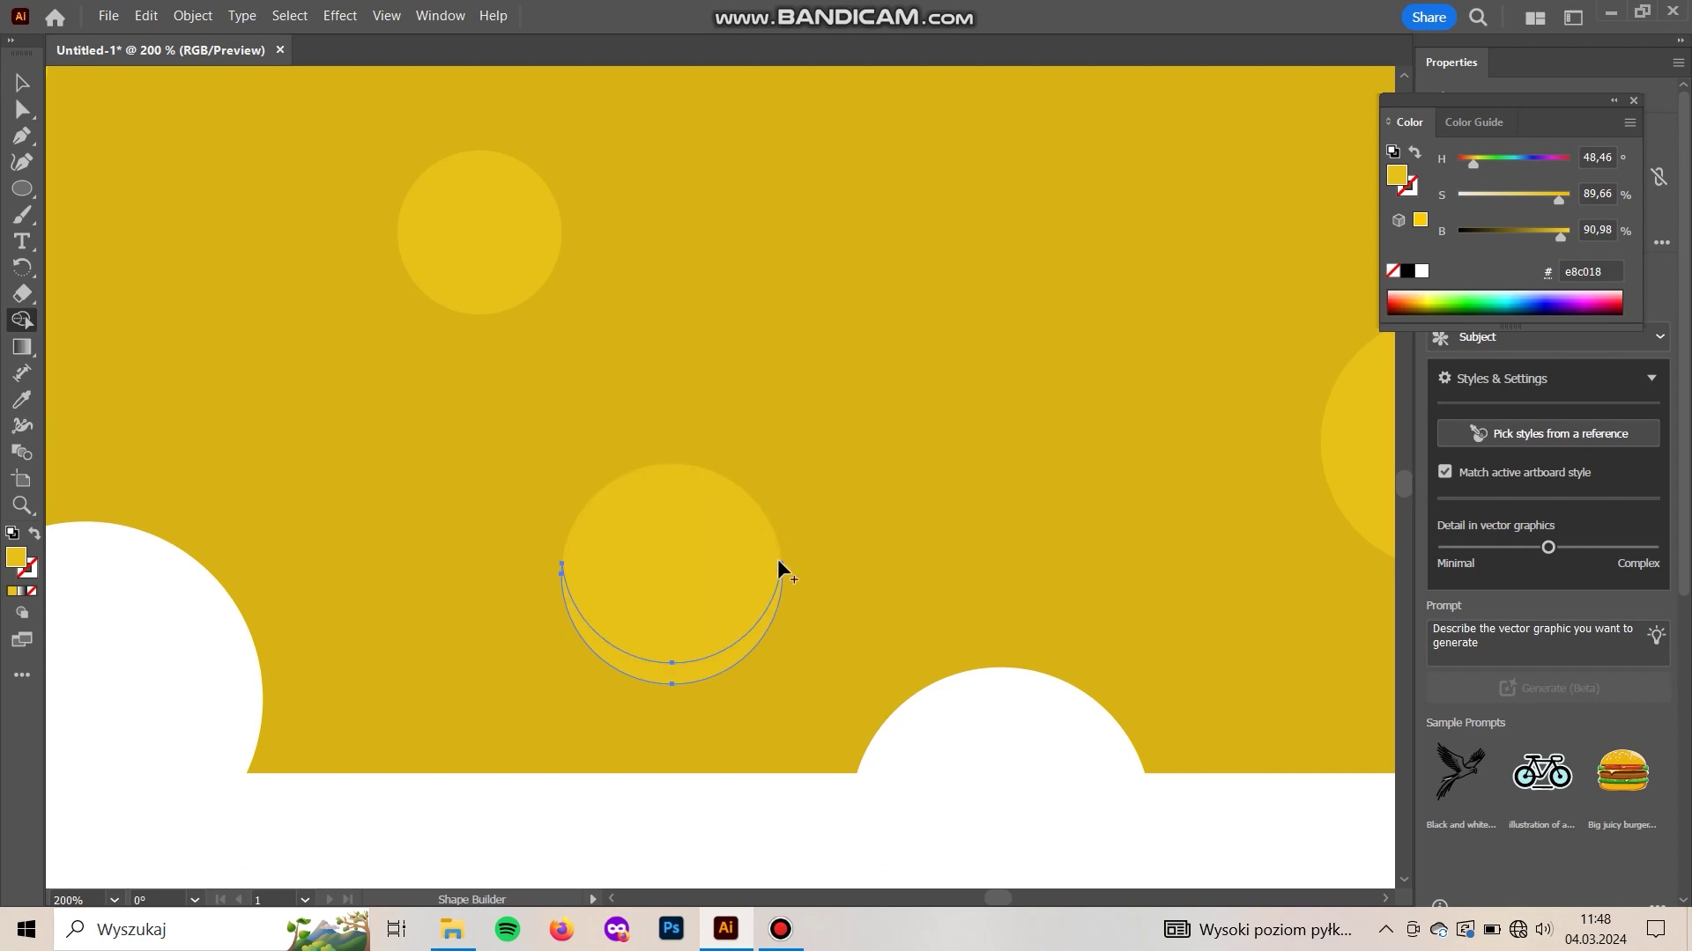
# - Recolor the crescent below the large circle between the bottom cutouts with the darker yellow c9a612
pyautogui.press('i')
pyautogui.click(766, 691)
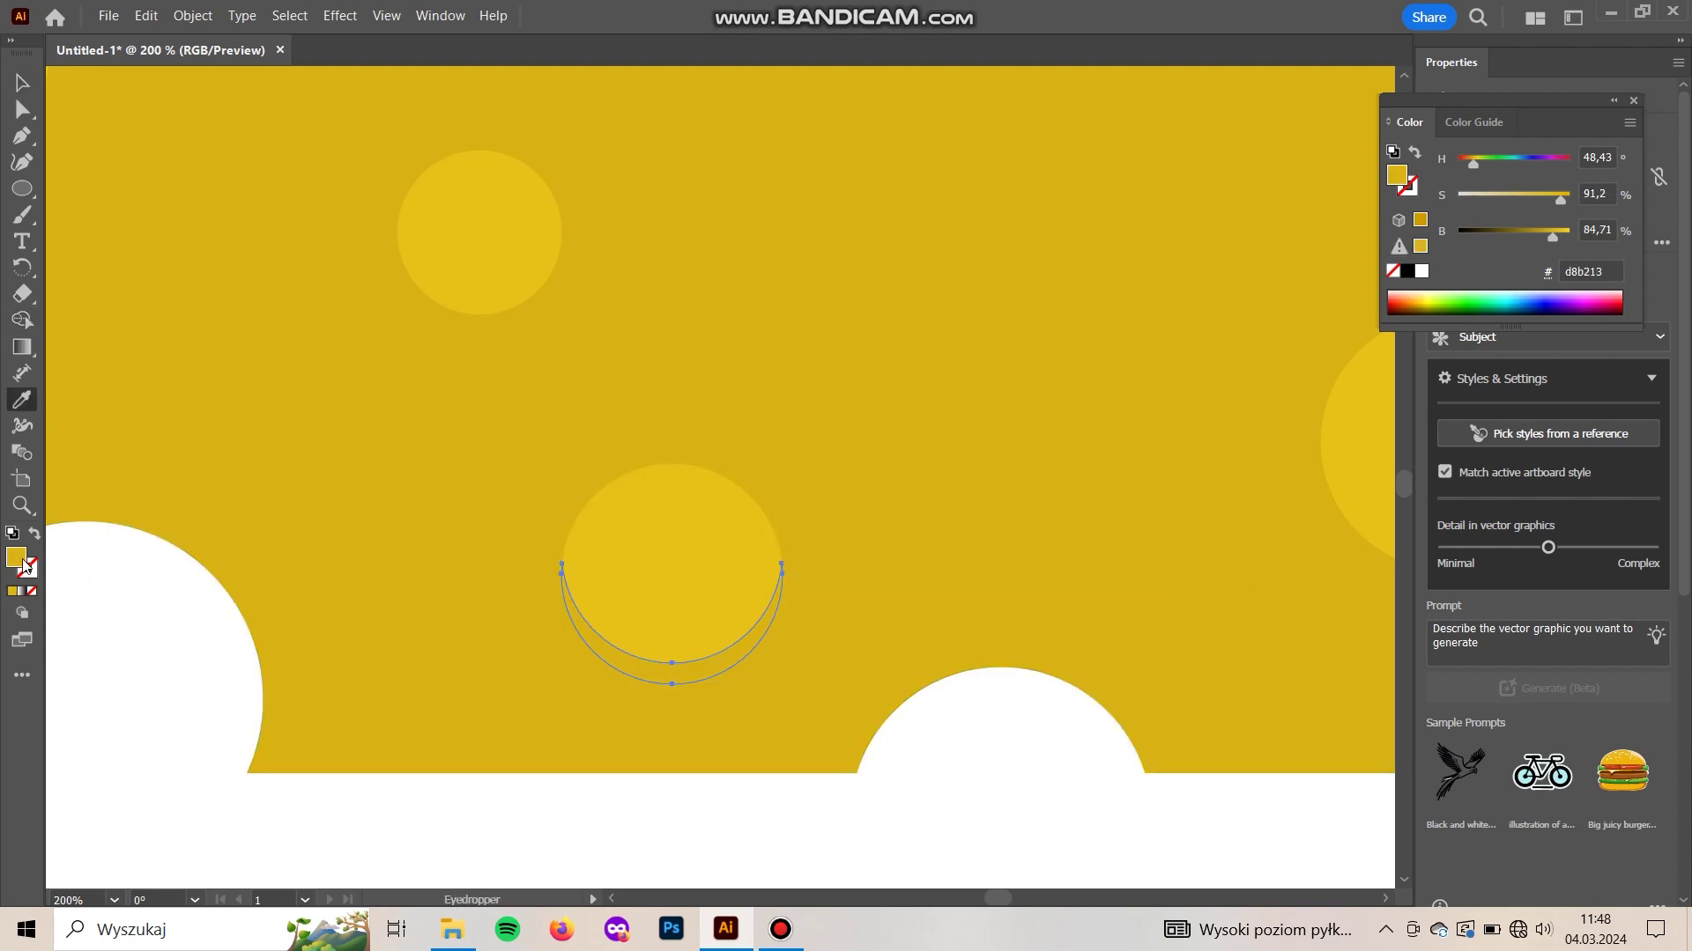
pyautogui.click(1347, 345)
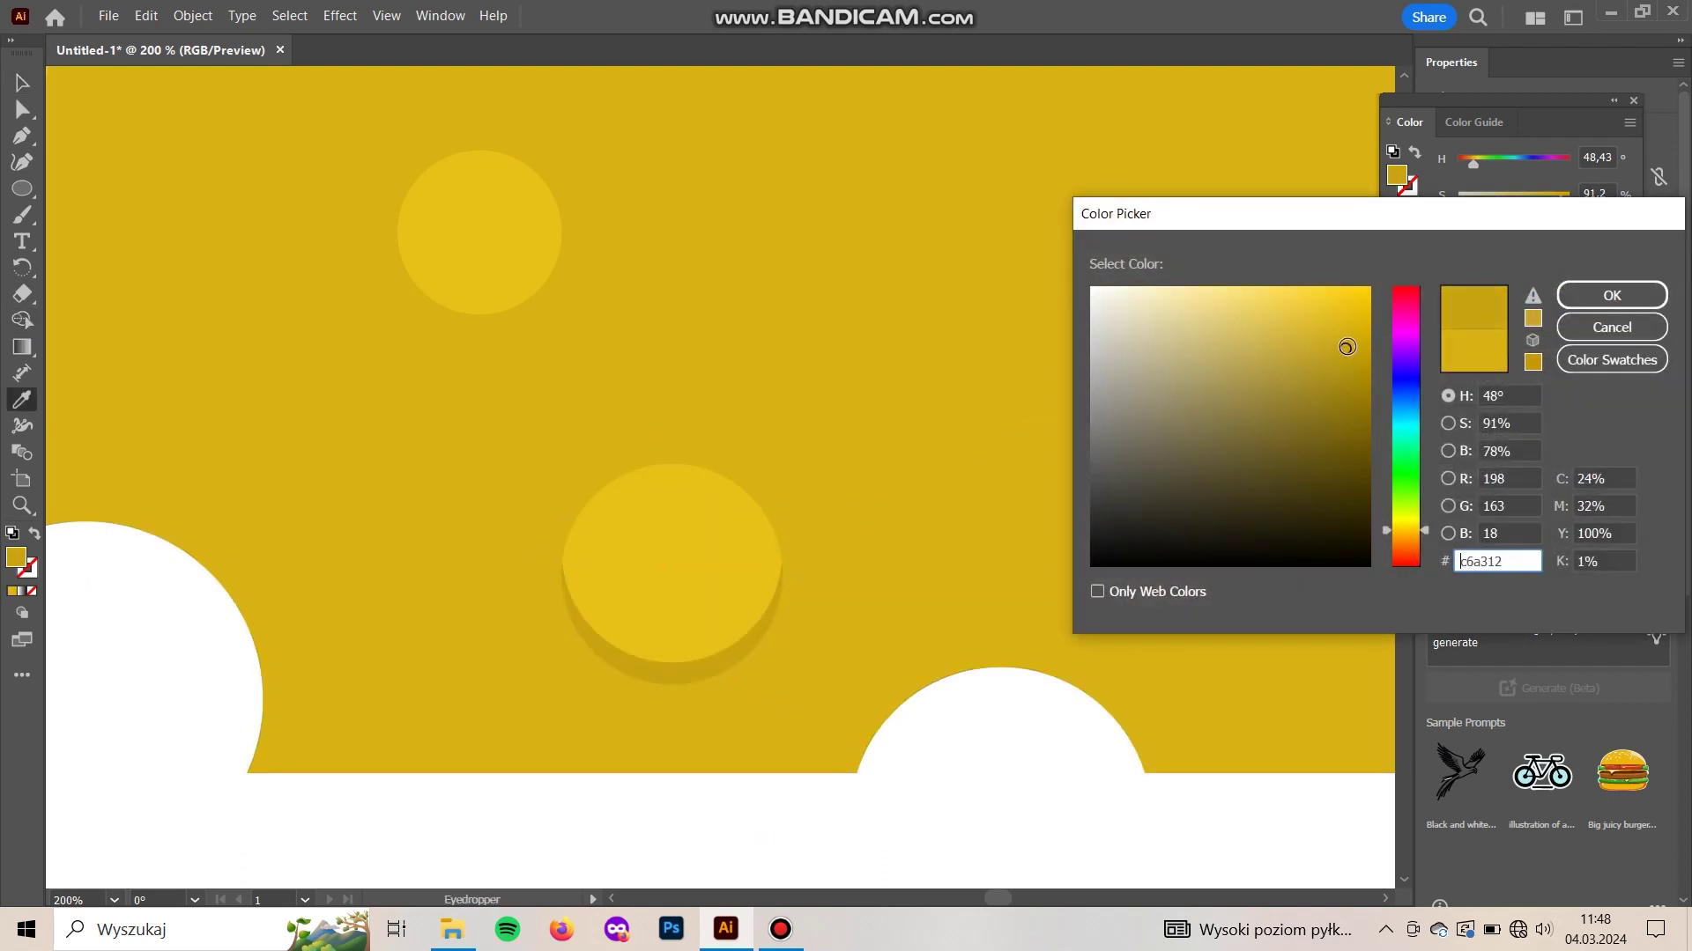
pyautogui.click(1611, 295)
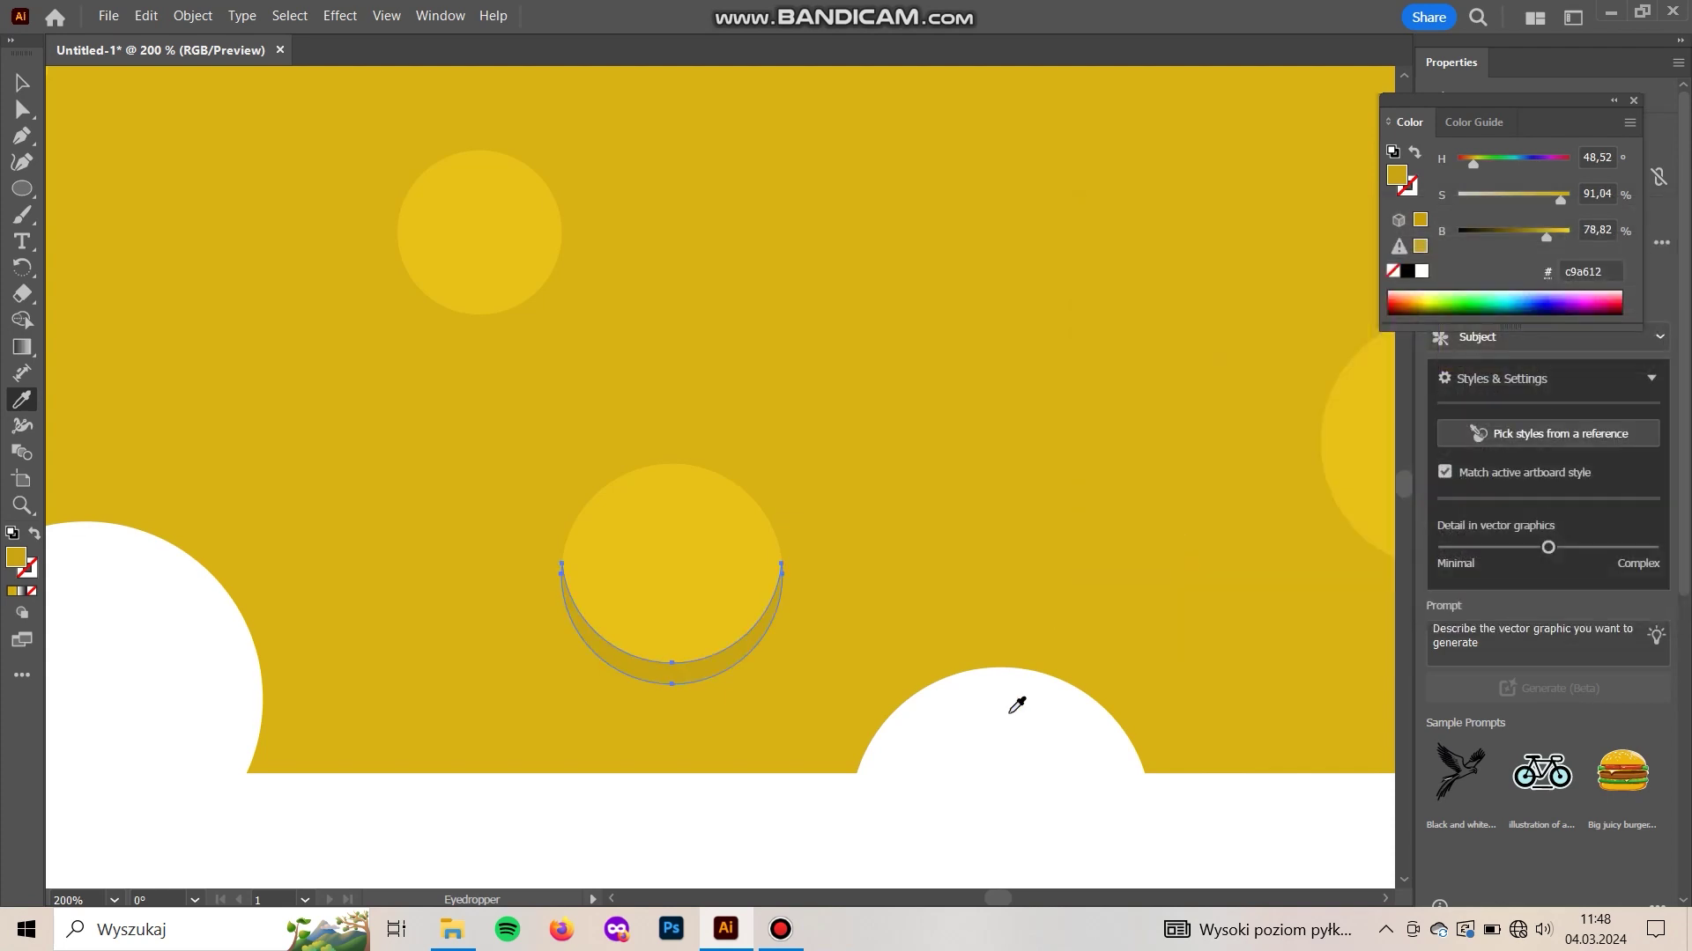
pyautogui.press('v')
pyautogui.click(1012, 800)
# - Examine how the dark crescent looks against the whole cheese wedge and up close
pyautogui.hotkey('ctrl', '-')
pyautogui.hotkey('ctrl', '-')
pyautogui.hotkey('ctrl', '-')
pyautogui.hotkey('ctrl', '-')
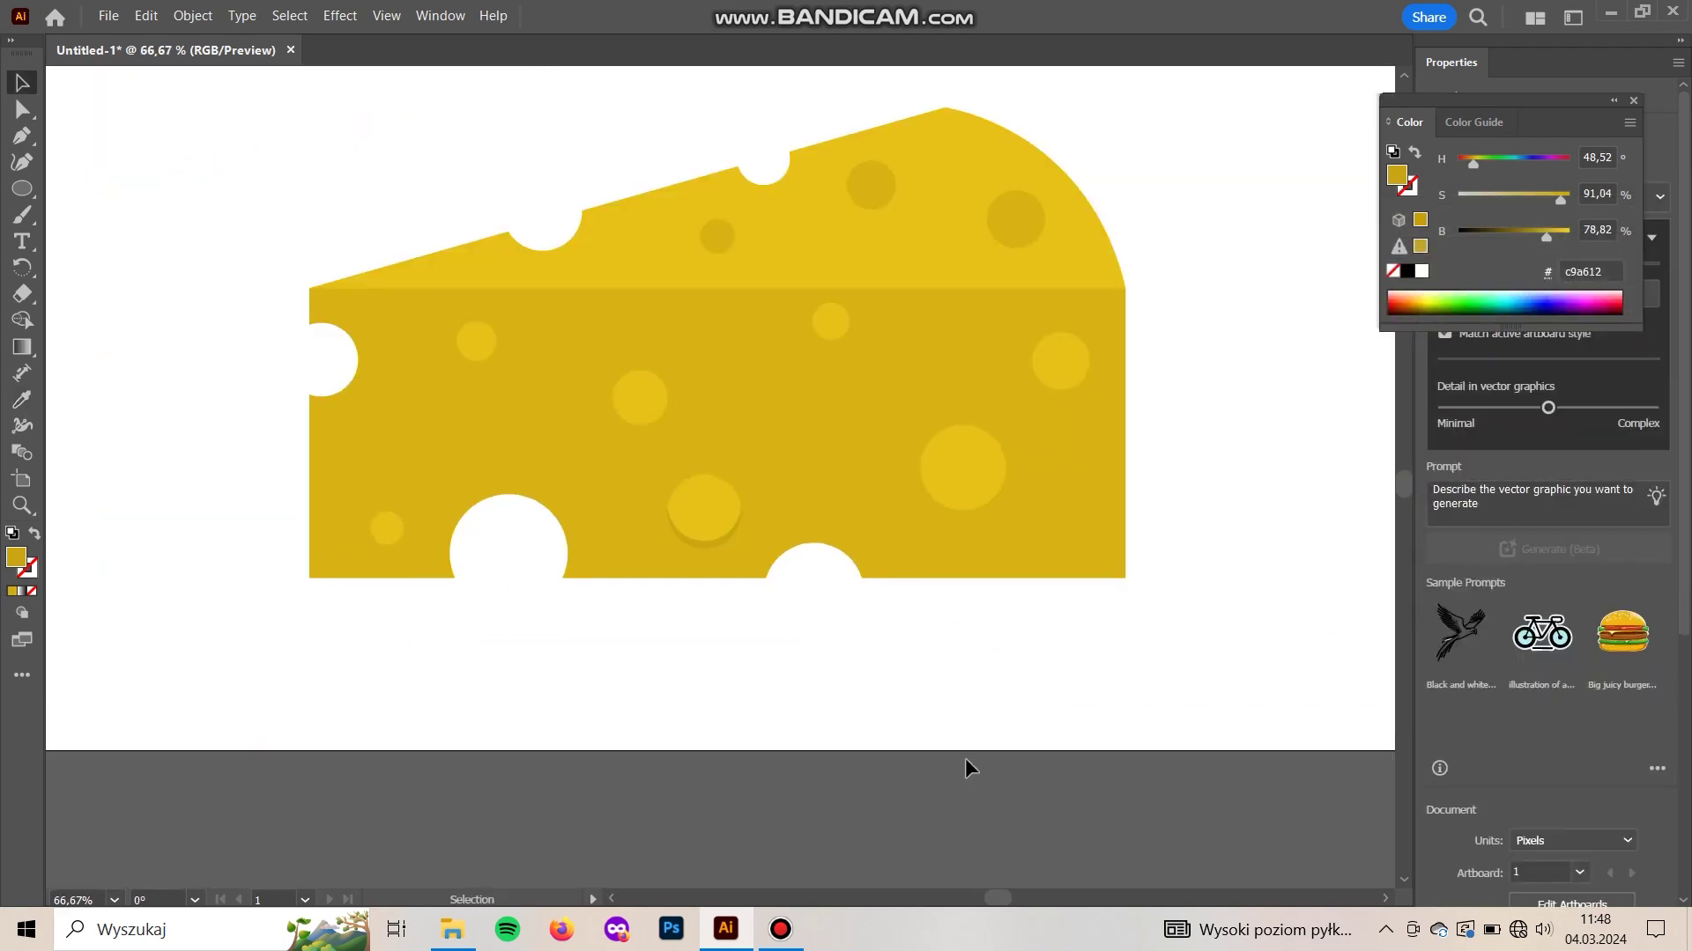
pyautogui.hotkey('ctrl', '+')
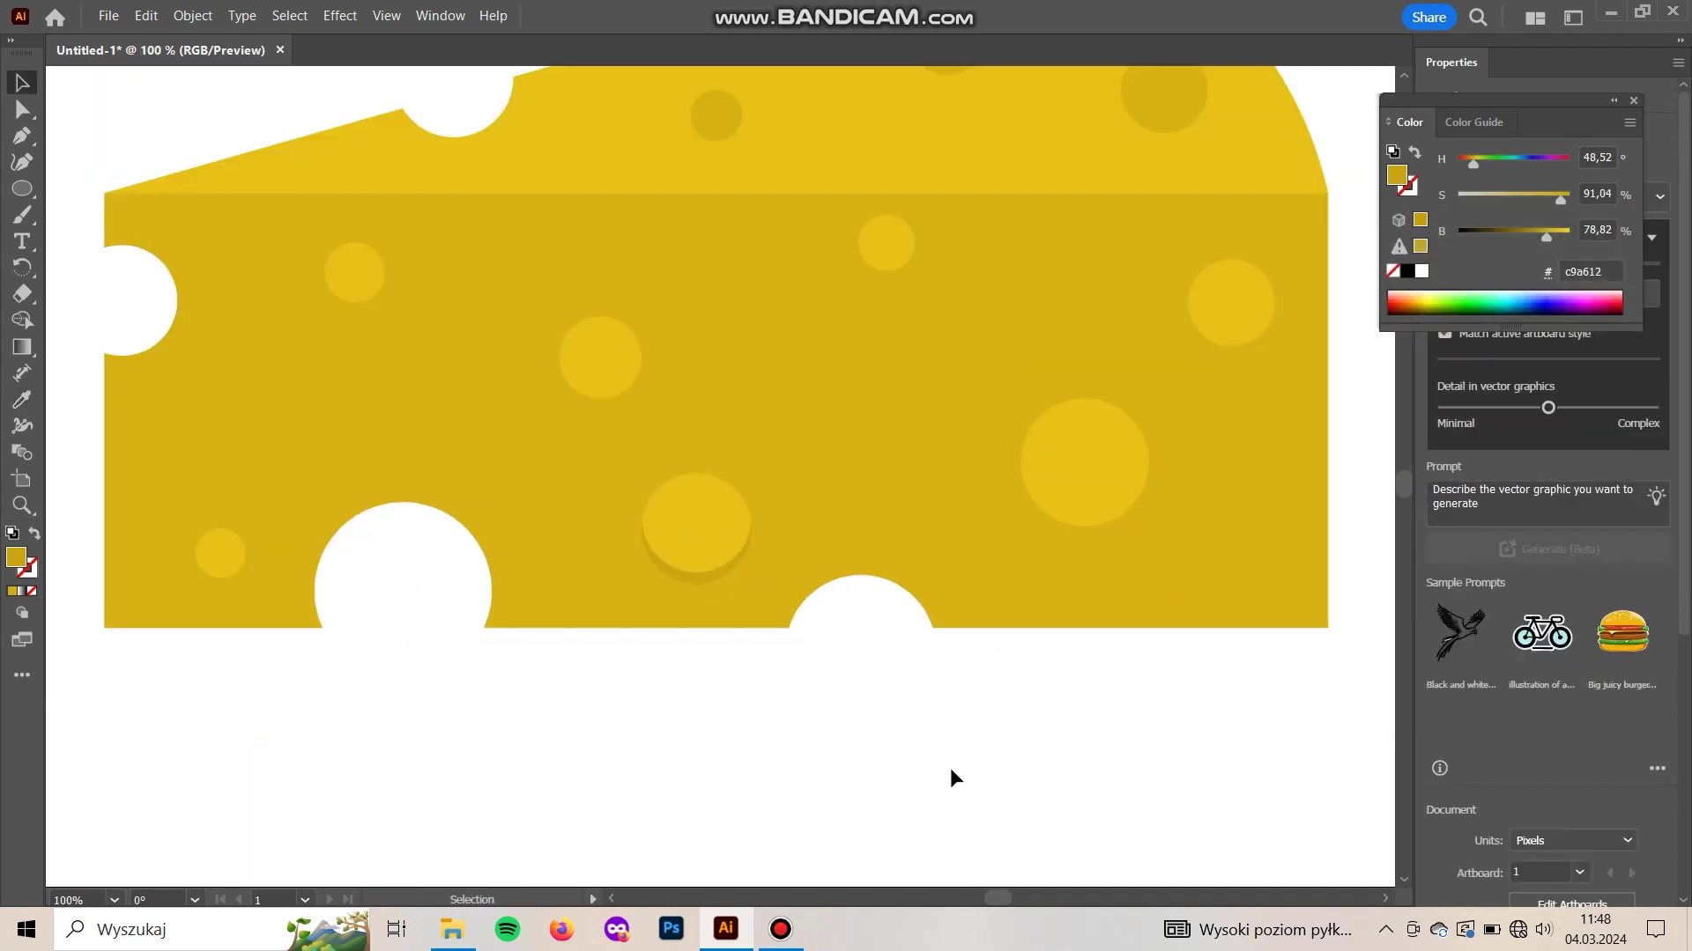
pyautogui.hotkey('ctrl', '-')
pyautogui.hotkey('ctrl', '-')
pyautogui.hotkey('ctrl', '+')
pyautogui.hotkey('ctrl', '+')
pyautogui.hotkey('ctrl', '+')
pyautogui.hotkey('ctrl', '+')
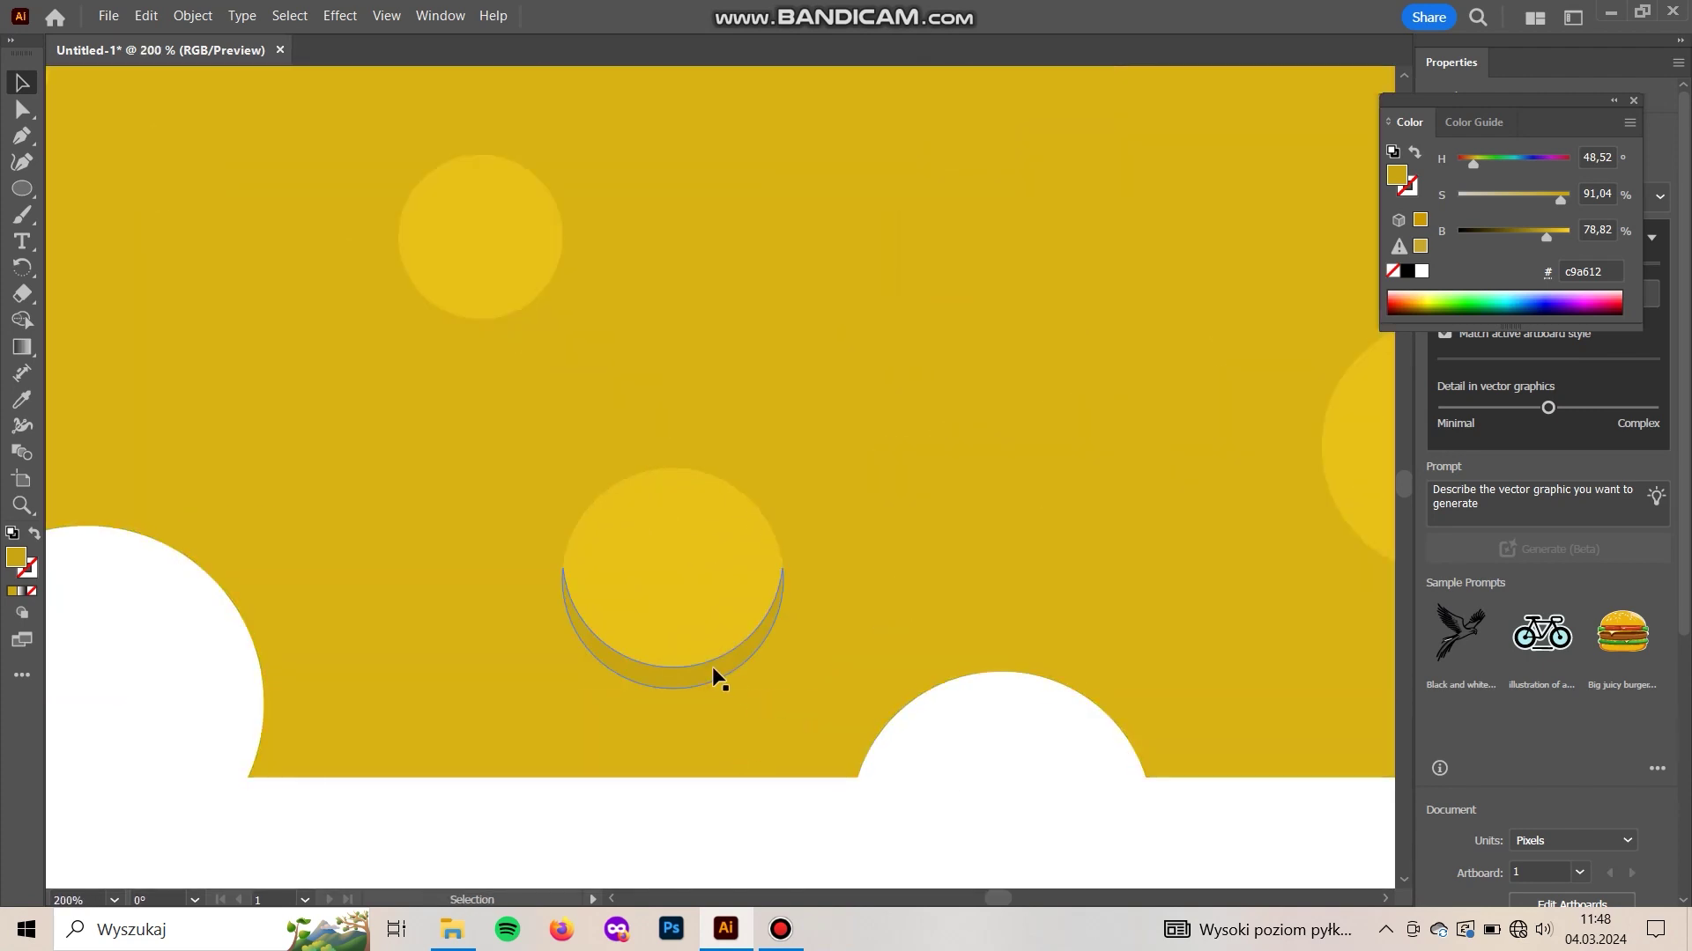
# - Remove the dark crescent and restore the hole between the bottom cutouts to a full circle
pyautogui.click(714, 676)
pyautogui.click(696, 806)
pyautogui.hotkey('ctrl', '-')
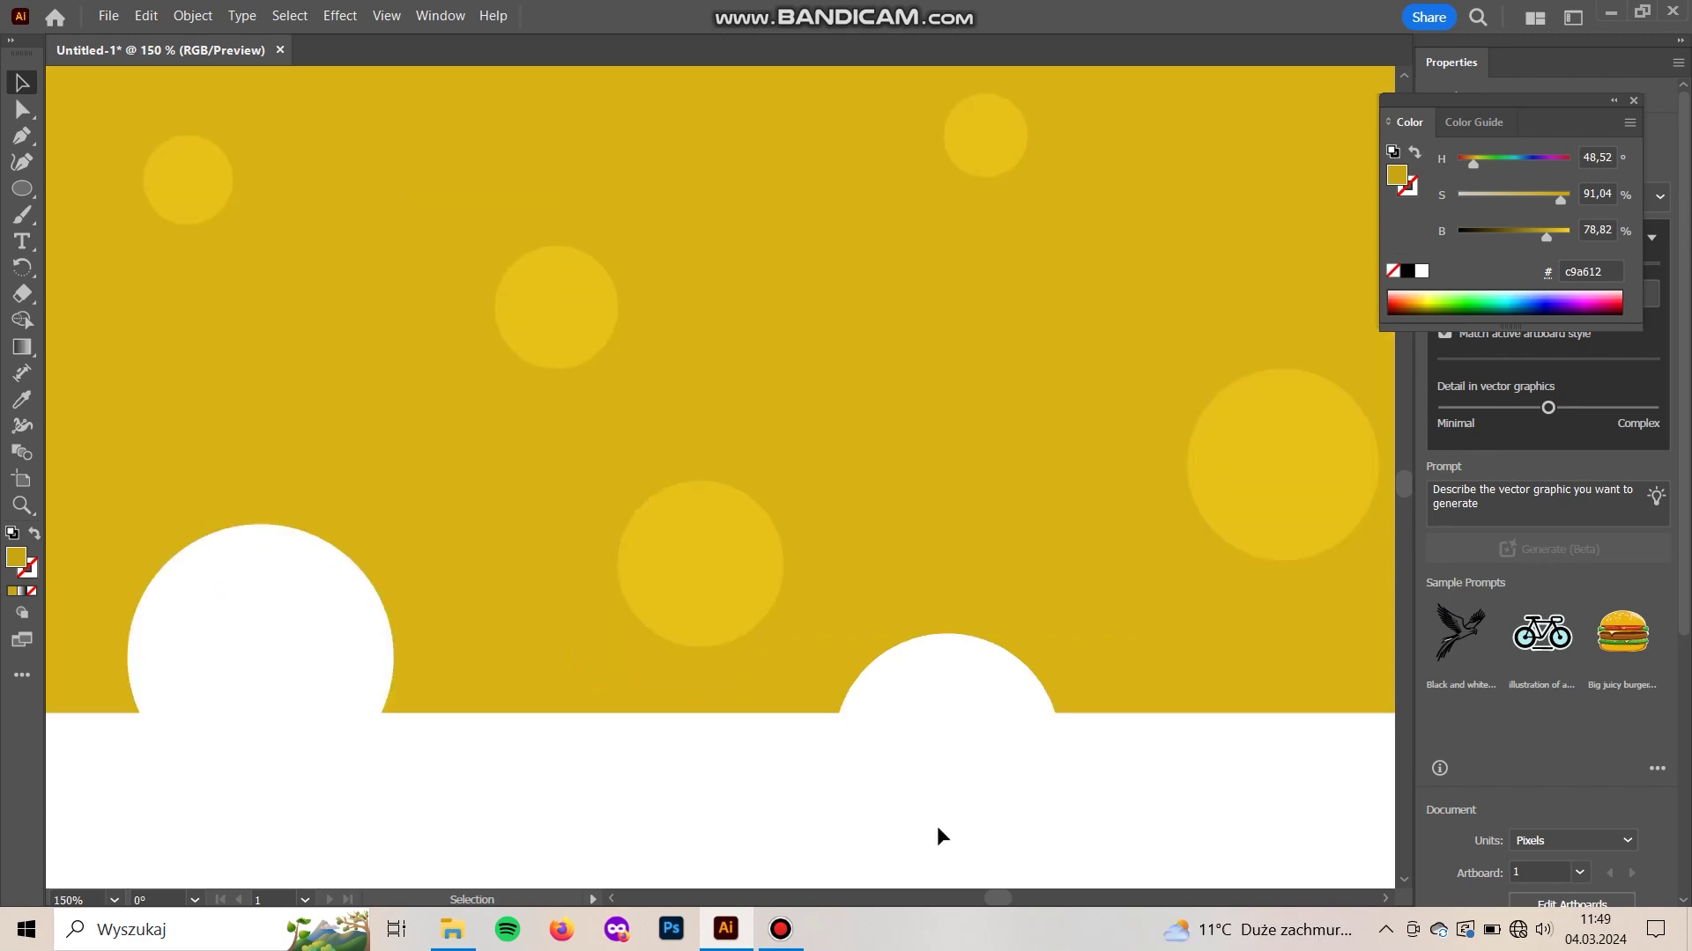
# - Duplicate the circle between the two bottom cutouts and offset the copy slightly upward for a thinner crescent
pyautogui.click(634, 579)
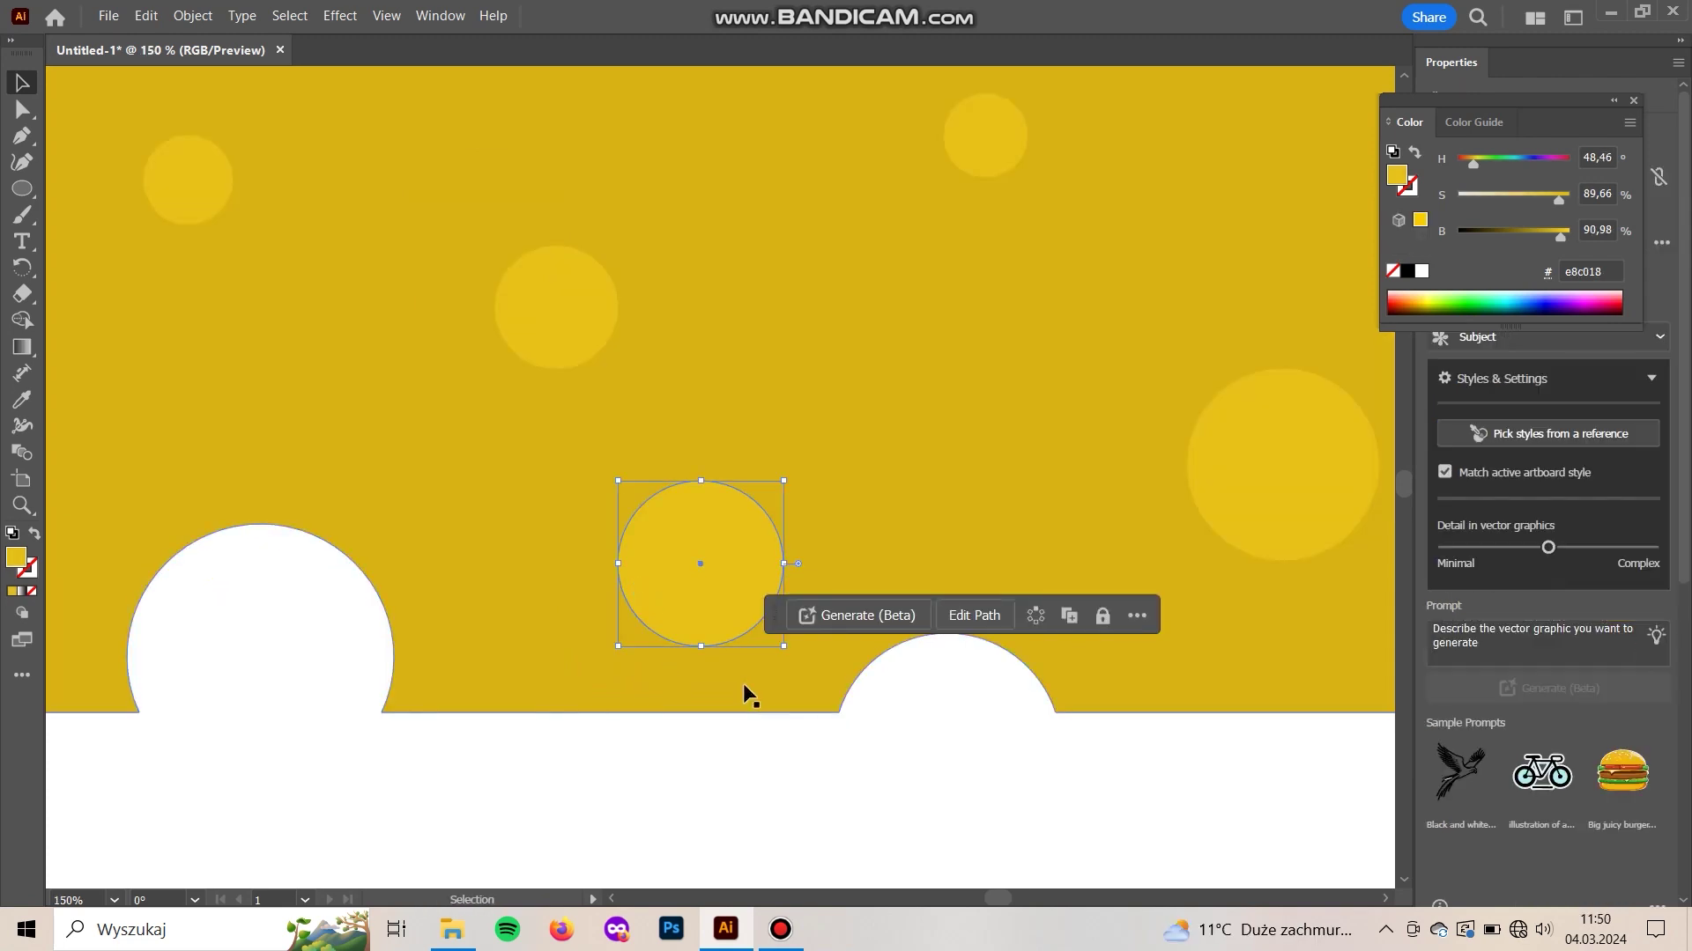
pyautogui.hotkey('ctrl', '+')
pyautogui.moveTo(736, 539); pyautogui.dragTo(739, 506)
pyautogui.press('Up')
pyautogui.press('Up')
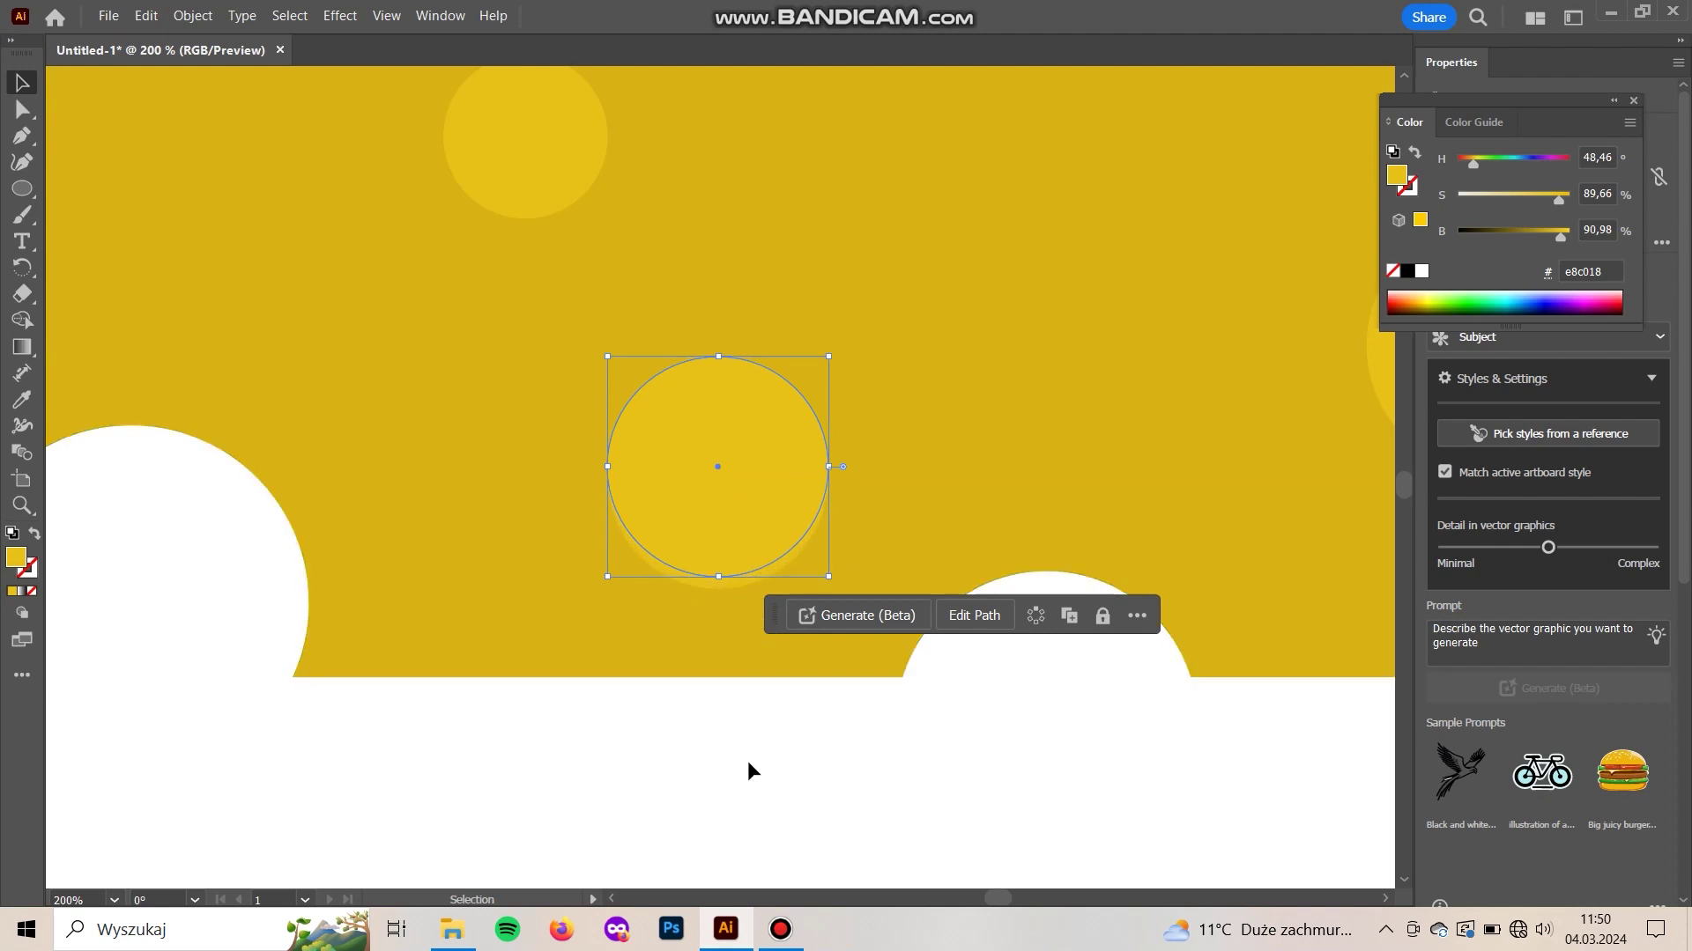
# - Split the two overlapping circles with the Shape Builder, removing the excess above and leaving a thin crescent along the lower rim
pyautogui.click(747, 763)
pyautogui.click(730, 583)
pyautogui.click(740, 794)
pyautogui.click(731, 536)
pyautogui.keyDown('shift'); pyautogui.click(754, 366); pyautogui.keyUp('shift')
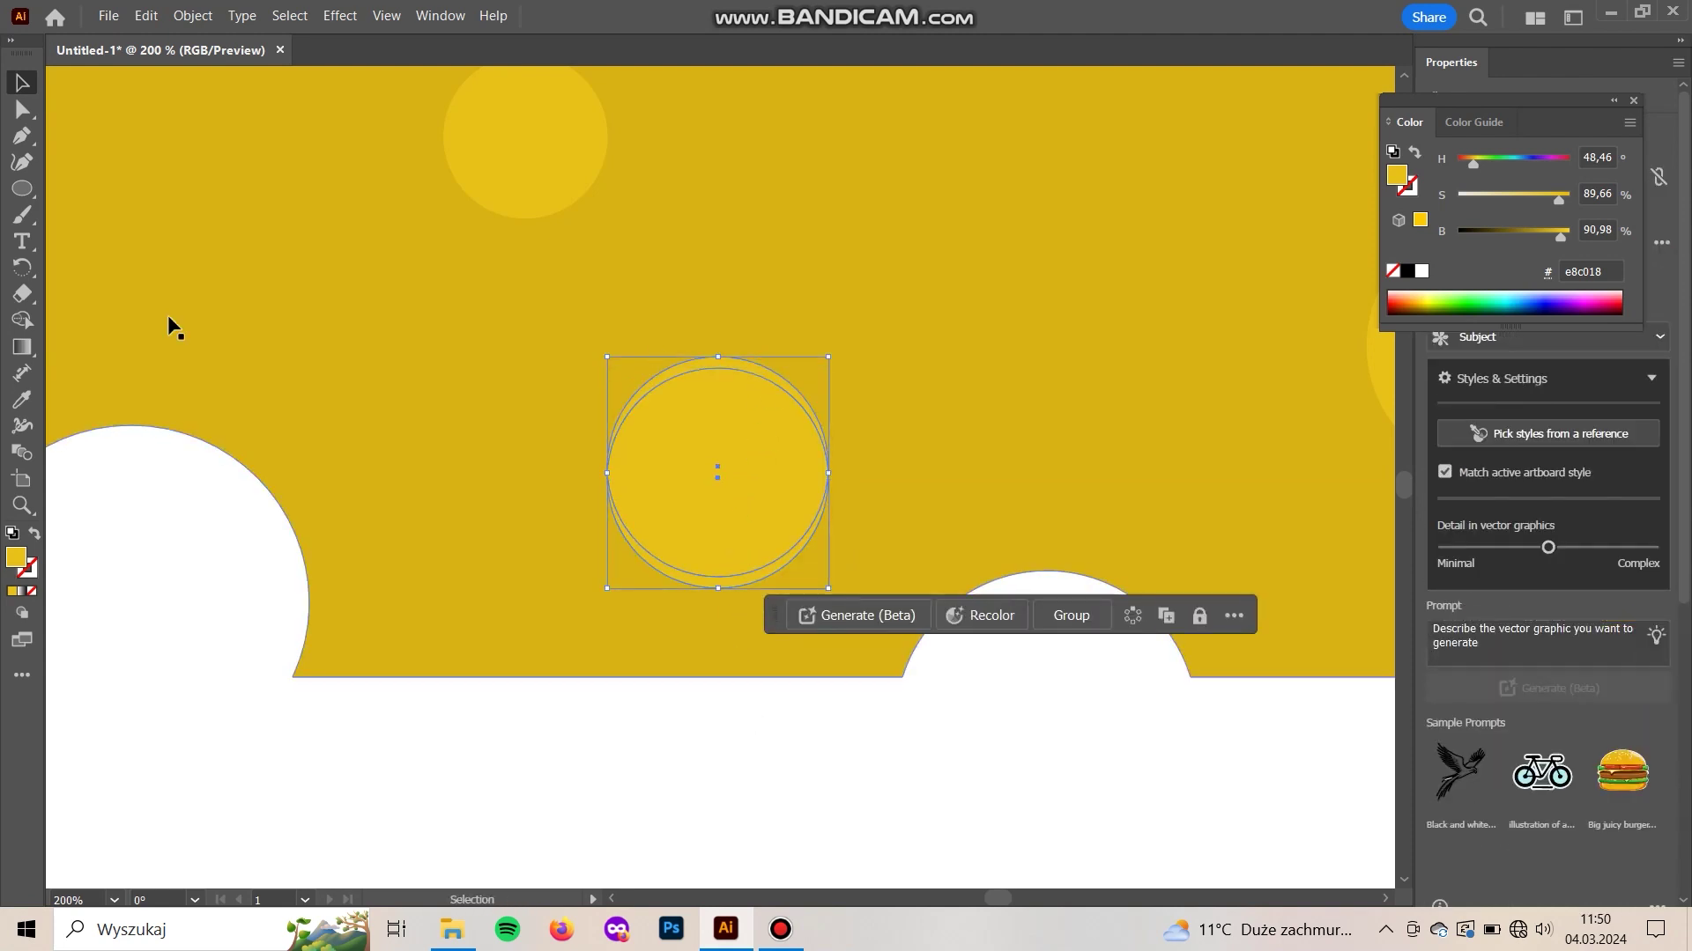
pyautogui.click(22, 319)
pyautogui.moveTo(722, 289); pyautogui.dragTo(731, 433)
pyautogui.press('v')
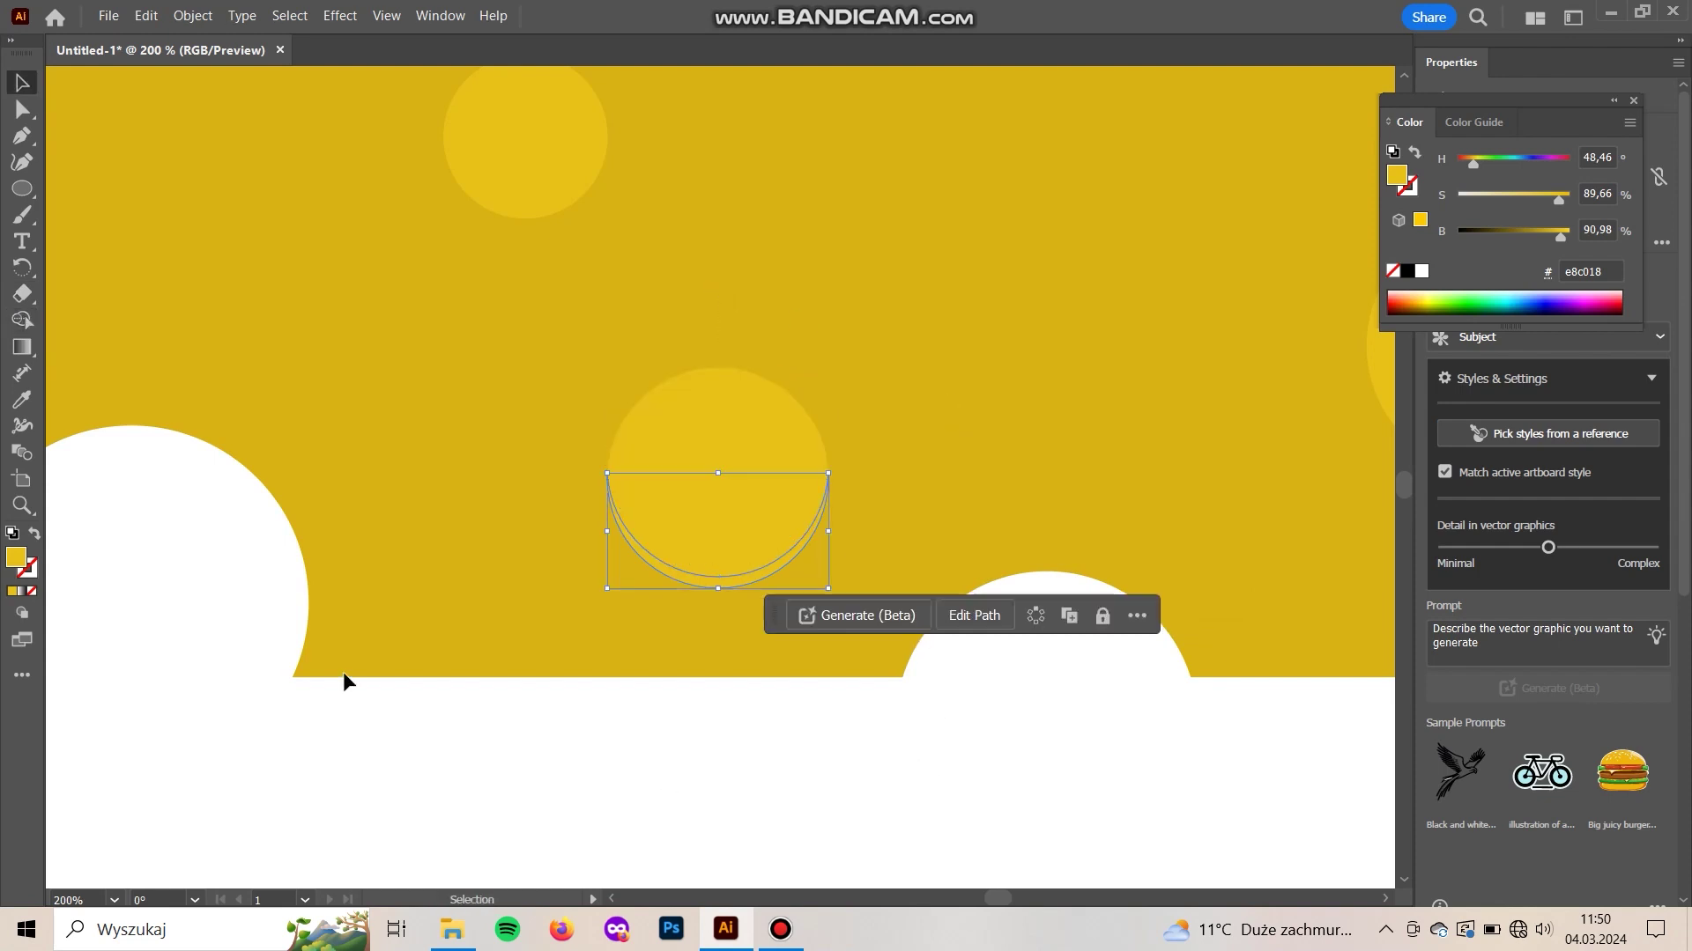
# - Recolor the thin crescent with the slightly darker yellow ddb91d
pyautogui.doubleClick(27, 562)
pyautogui.click(1343, 324)
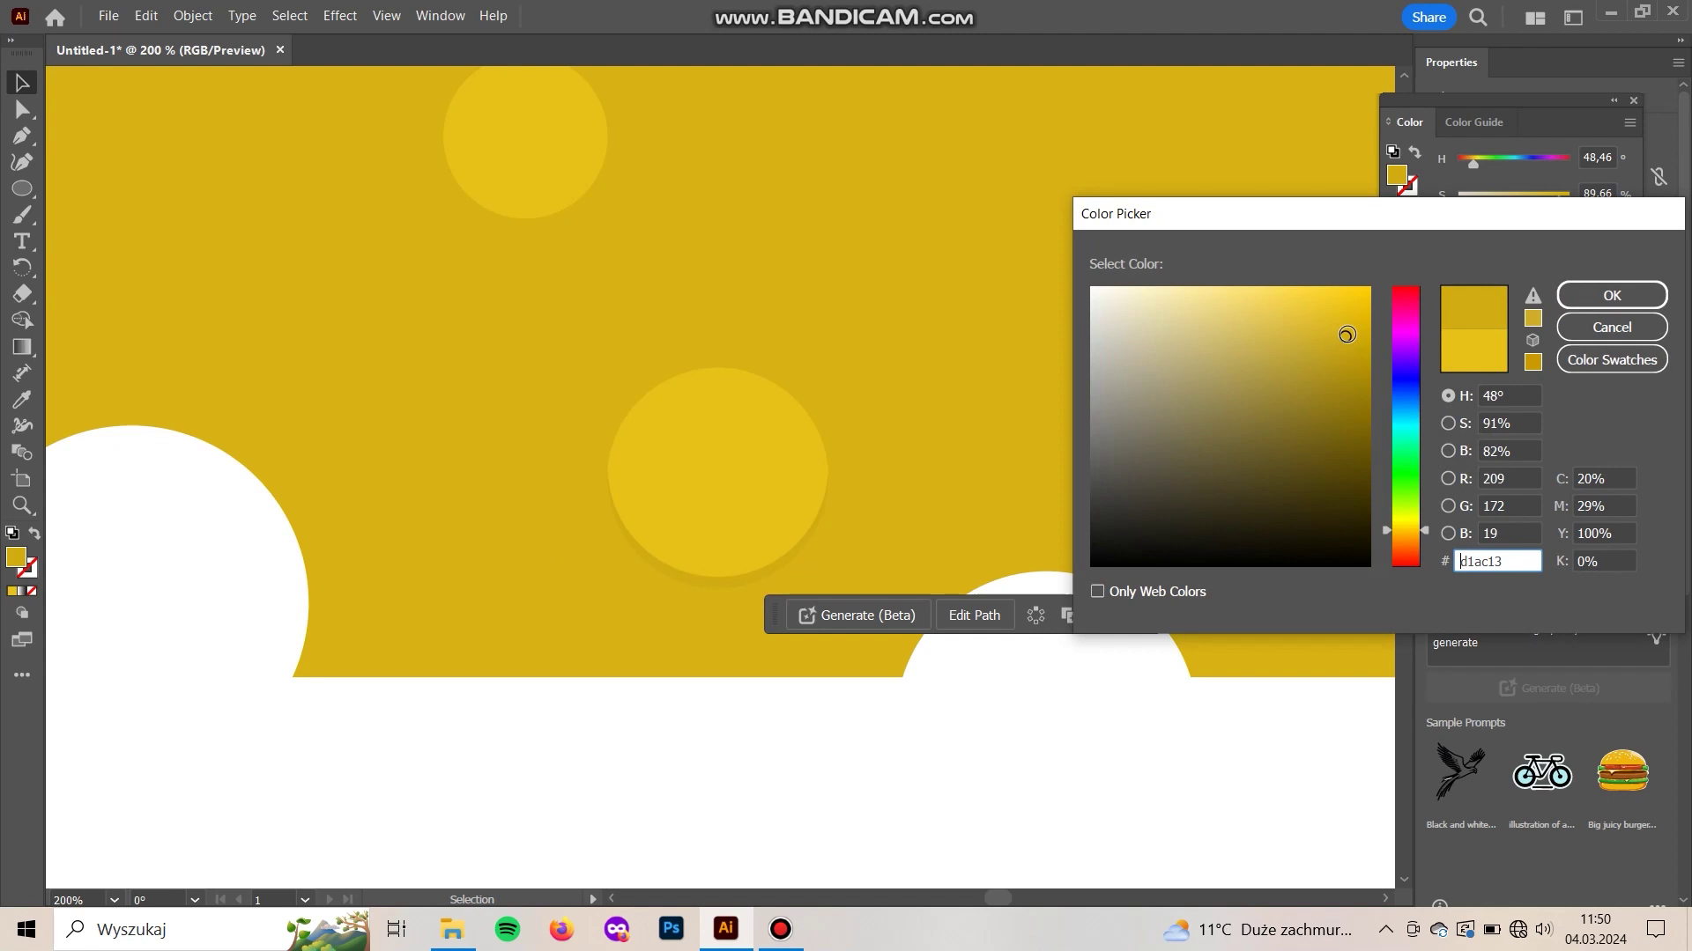
pyautogui.moveTo(1346, 335); pyautogui.dragTo(1334, 319)
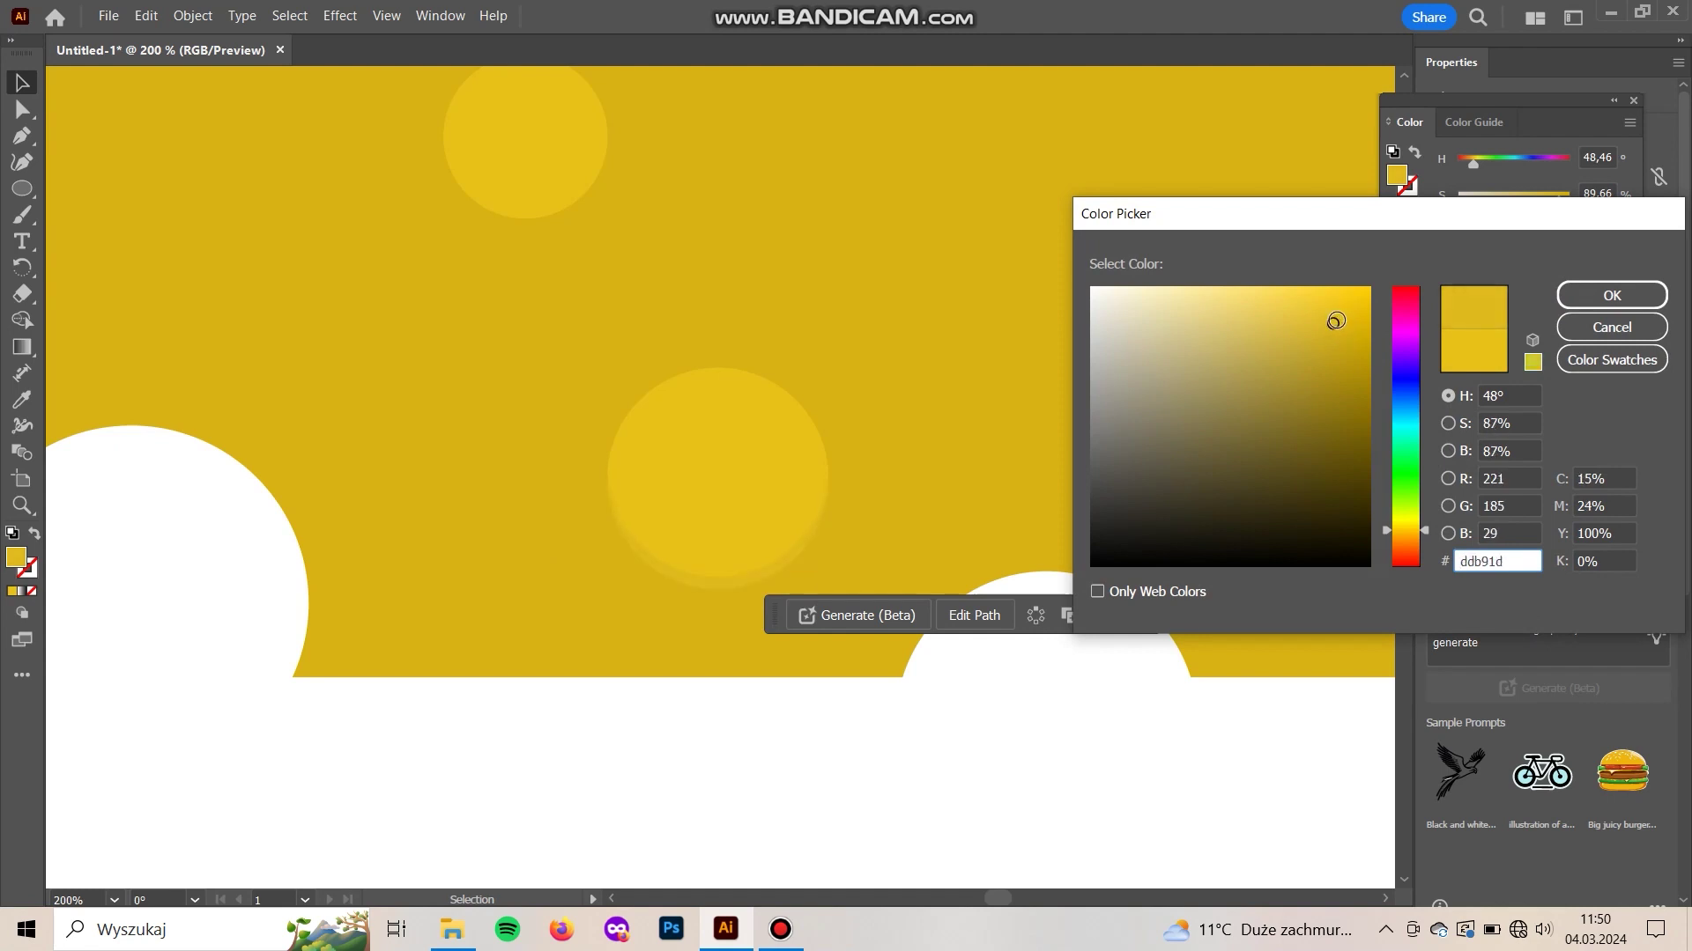
pyautogui.click(1611, 295)
pyautogui.hotkey('ctrl', '-')
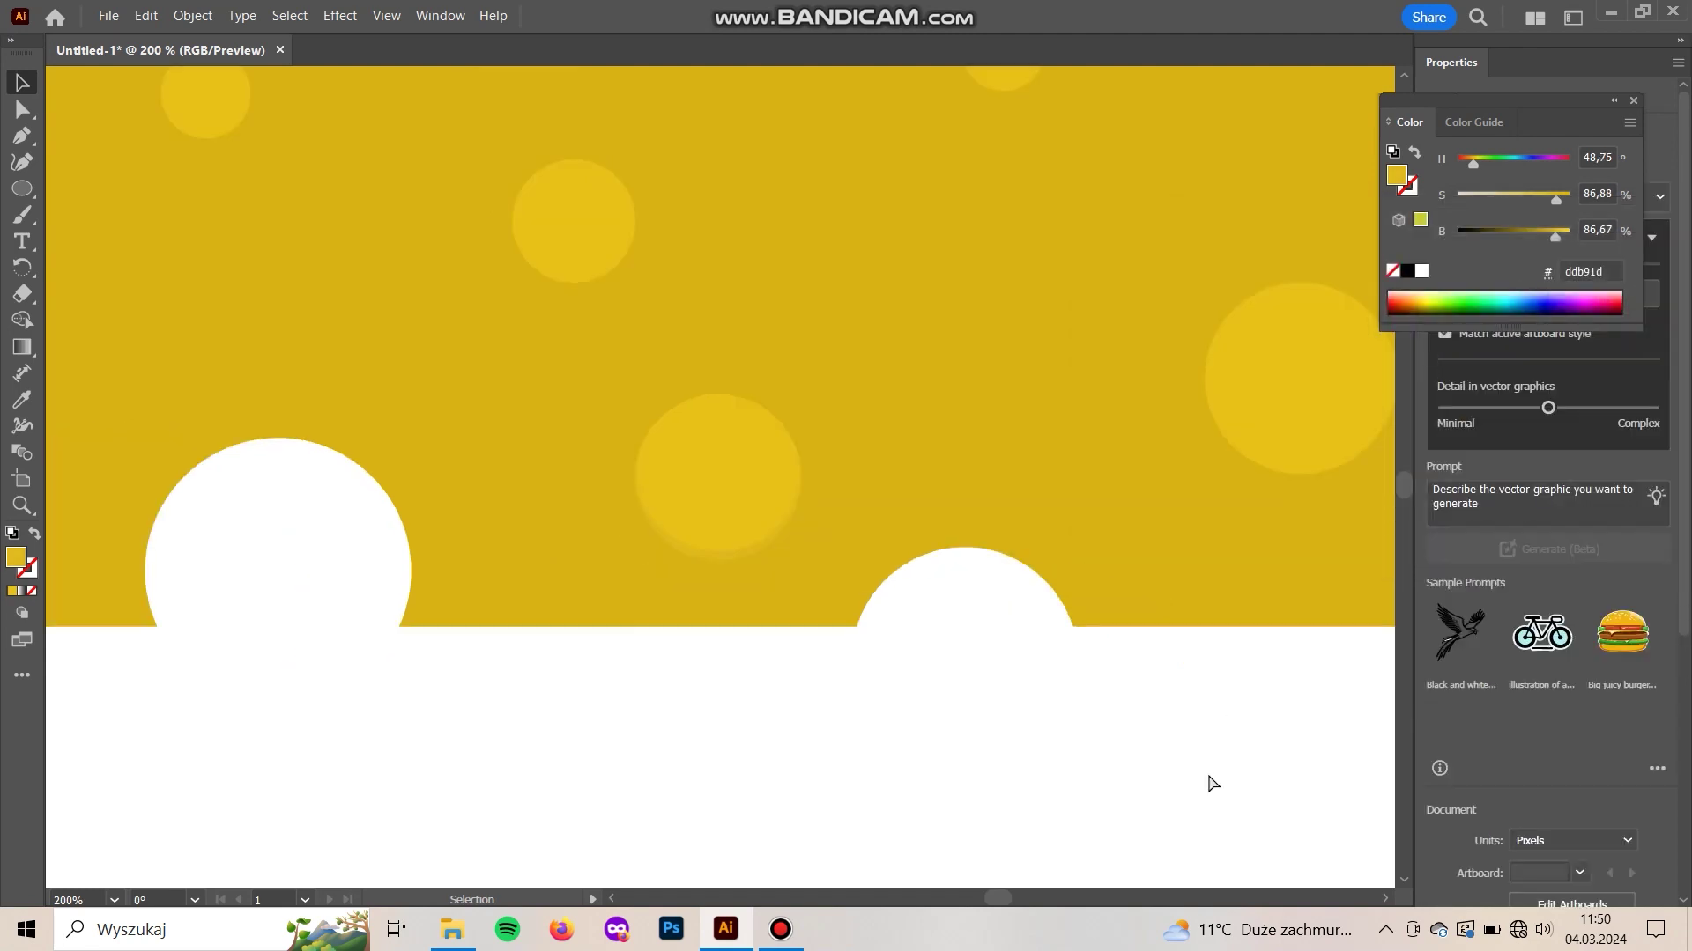
# - Duplicate the medium circle up and to the left of the shaded hole and offset the copy slightly upward
pyautogui.hotkey('ctrl', '-')
pyautogui.hotkey('ctrl', '+')
pyautogui.hotkey('ctrl', '+')
pyautogui.moveTo(674, 766); pyautogui.dragTo(992, 859)
pyautogui.moveTo(913, 717); pyautogui.dragTo(847, 780)
pyautogui.click(714, 416)
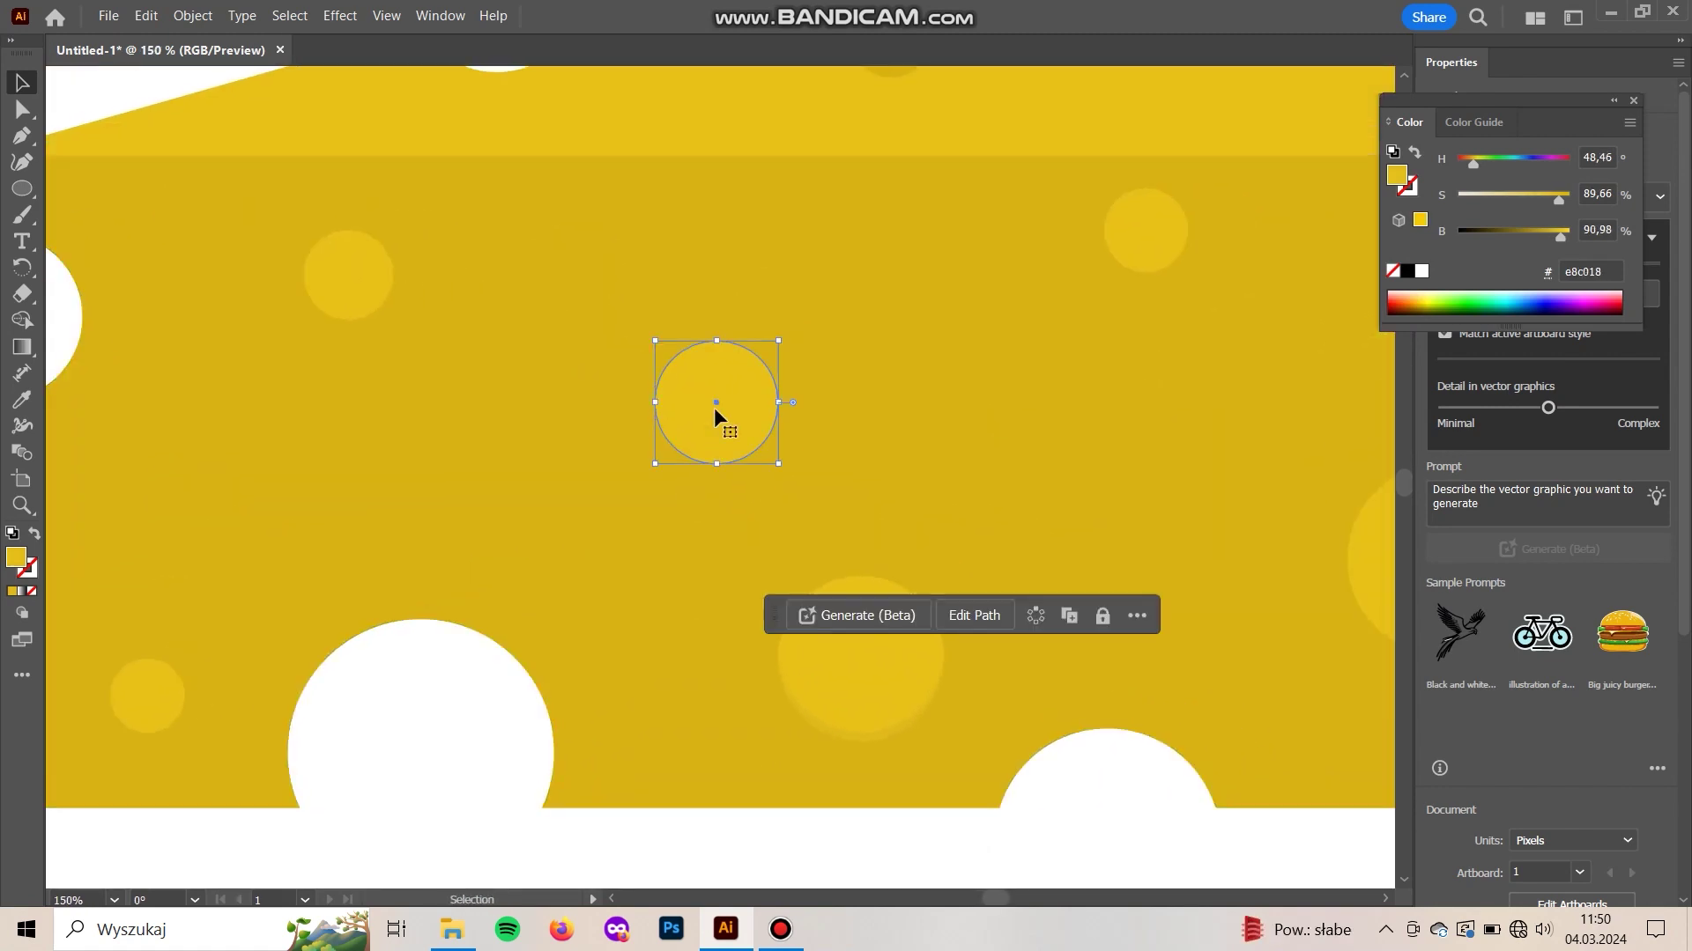
pyautogui.hotkey('ctrl', '+')
pyautogui.moveTo(718, 487); pyautogui.dragTo(715, 463)
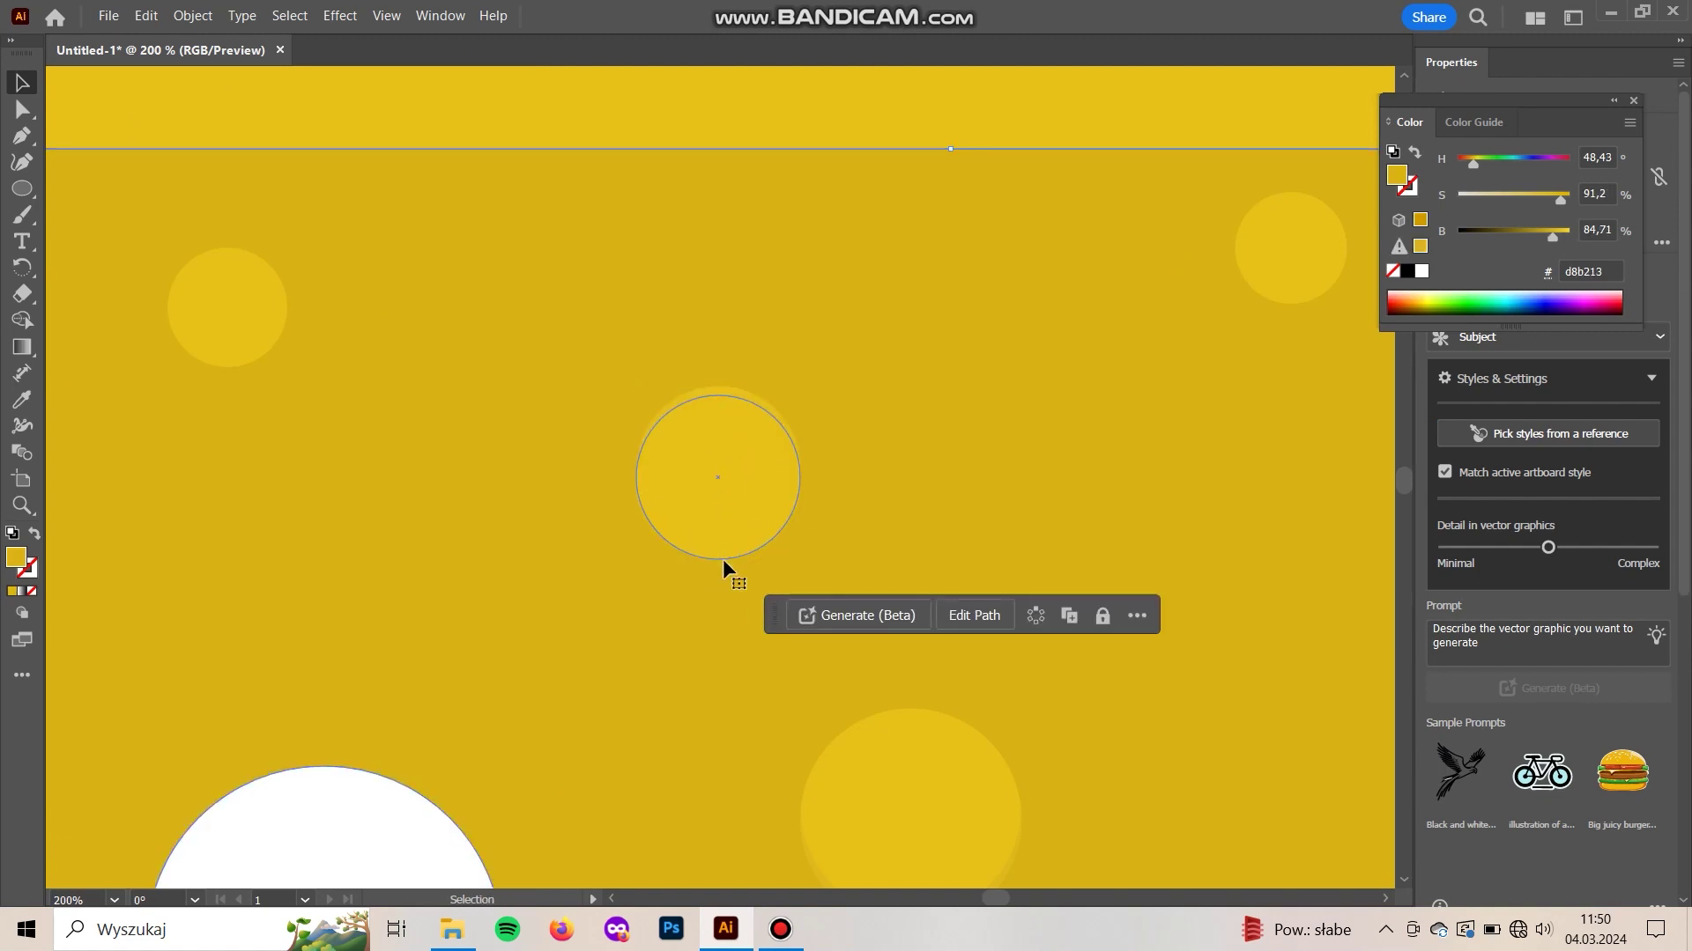
pyautogui.hotkey('ctrl', 'z')
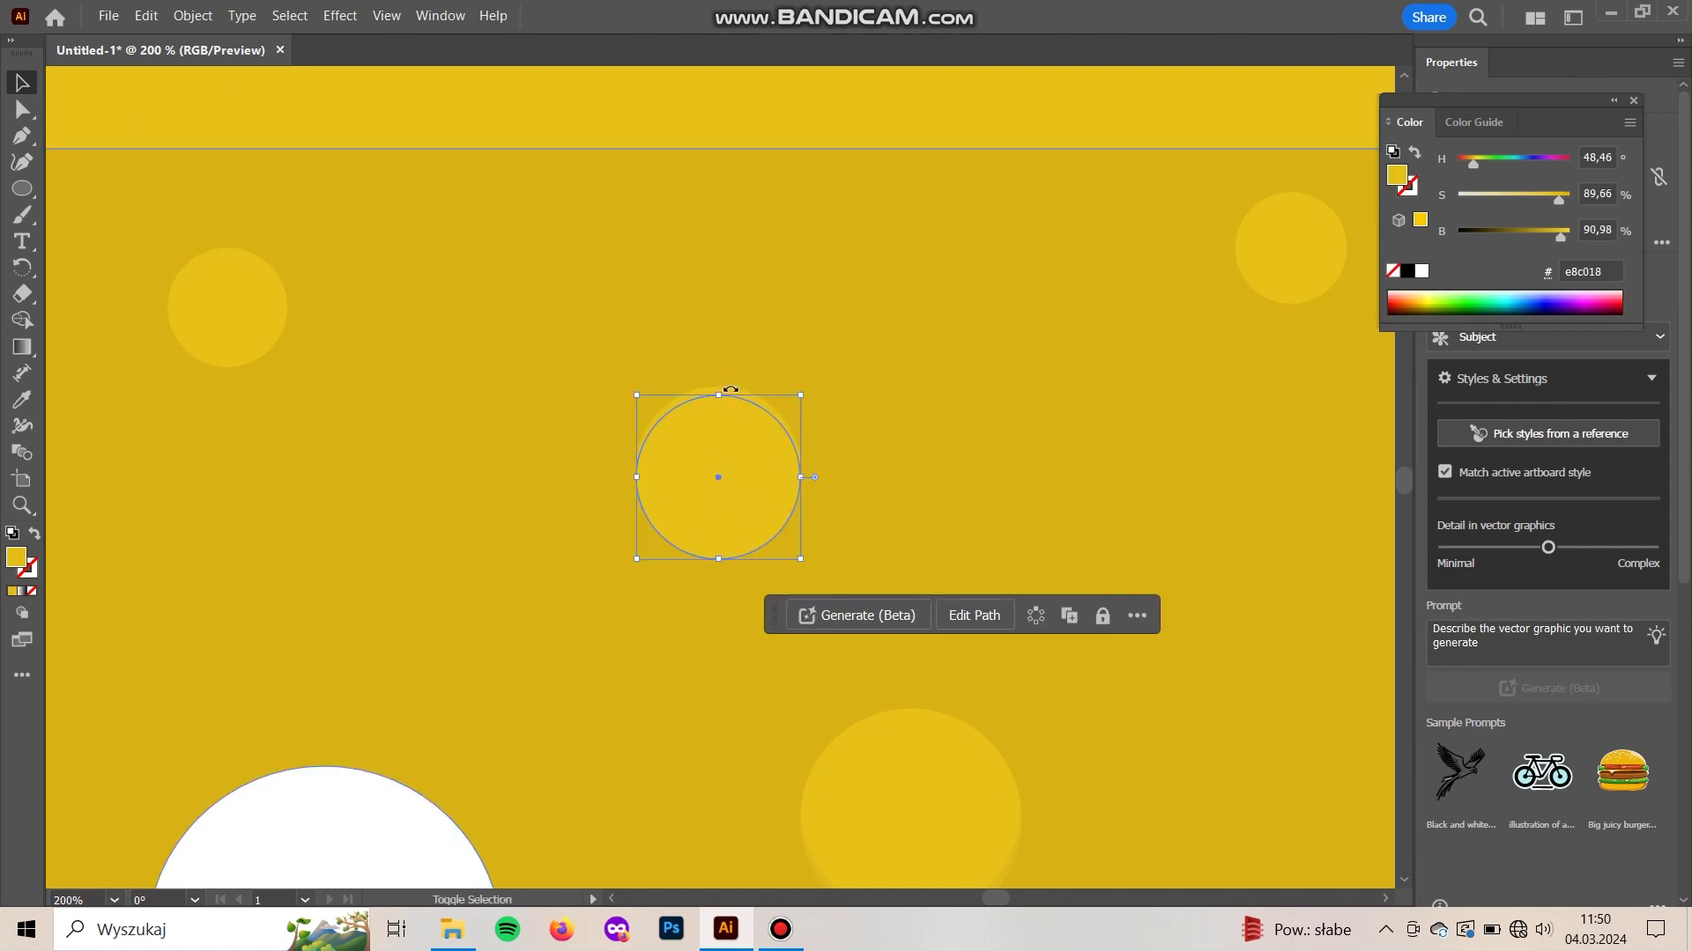
pyautogui.hotkey('ctrl', 'shift', 'z')
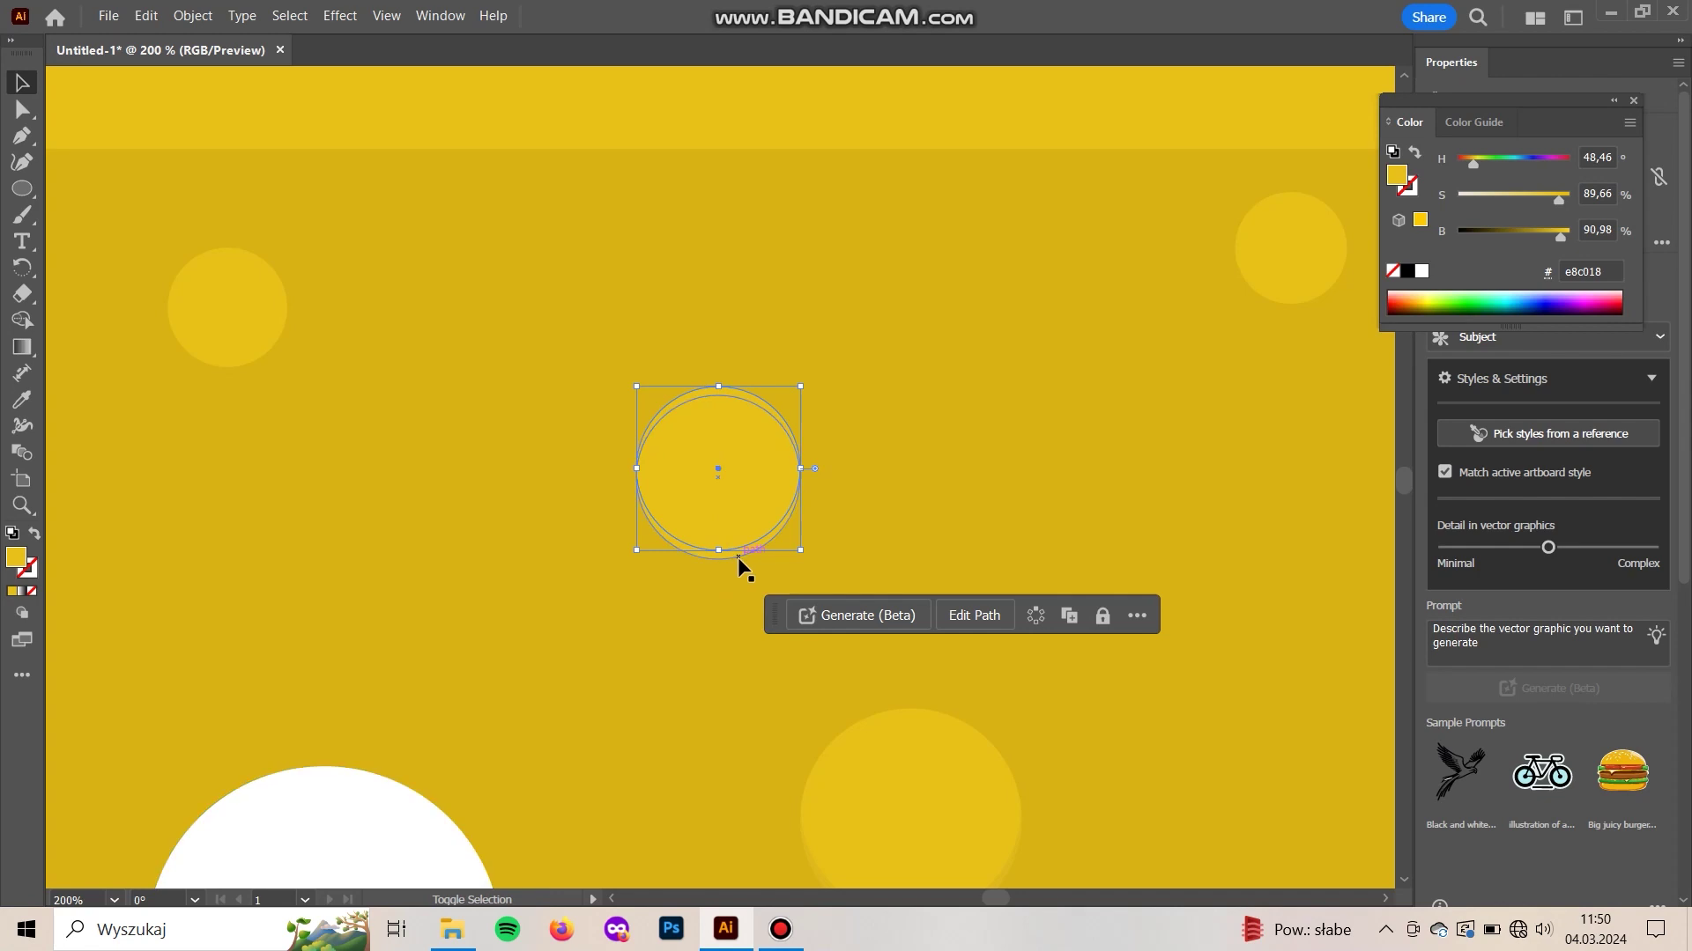
# - Split the medium circle pair with the Shape Builder into a lower-rim crescent and color it with the sampled shade ddb91d
pyautogui.keyDown('shift'); pyautogui.click(737, 555); pyautogui.keyUp('shift')
pyautogui.press('i')
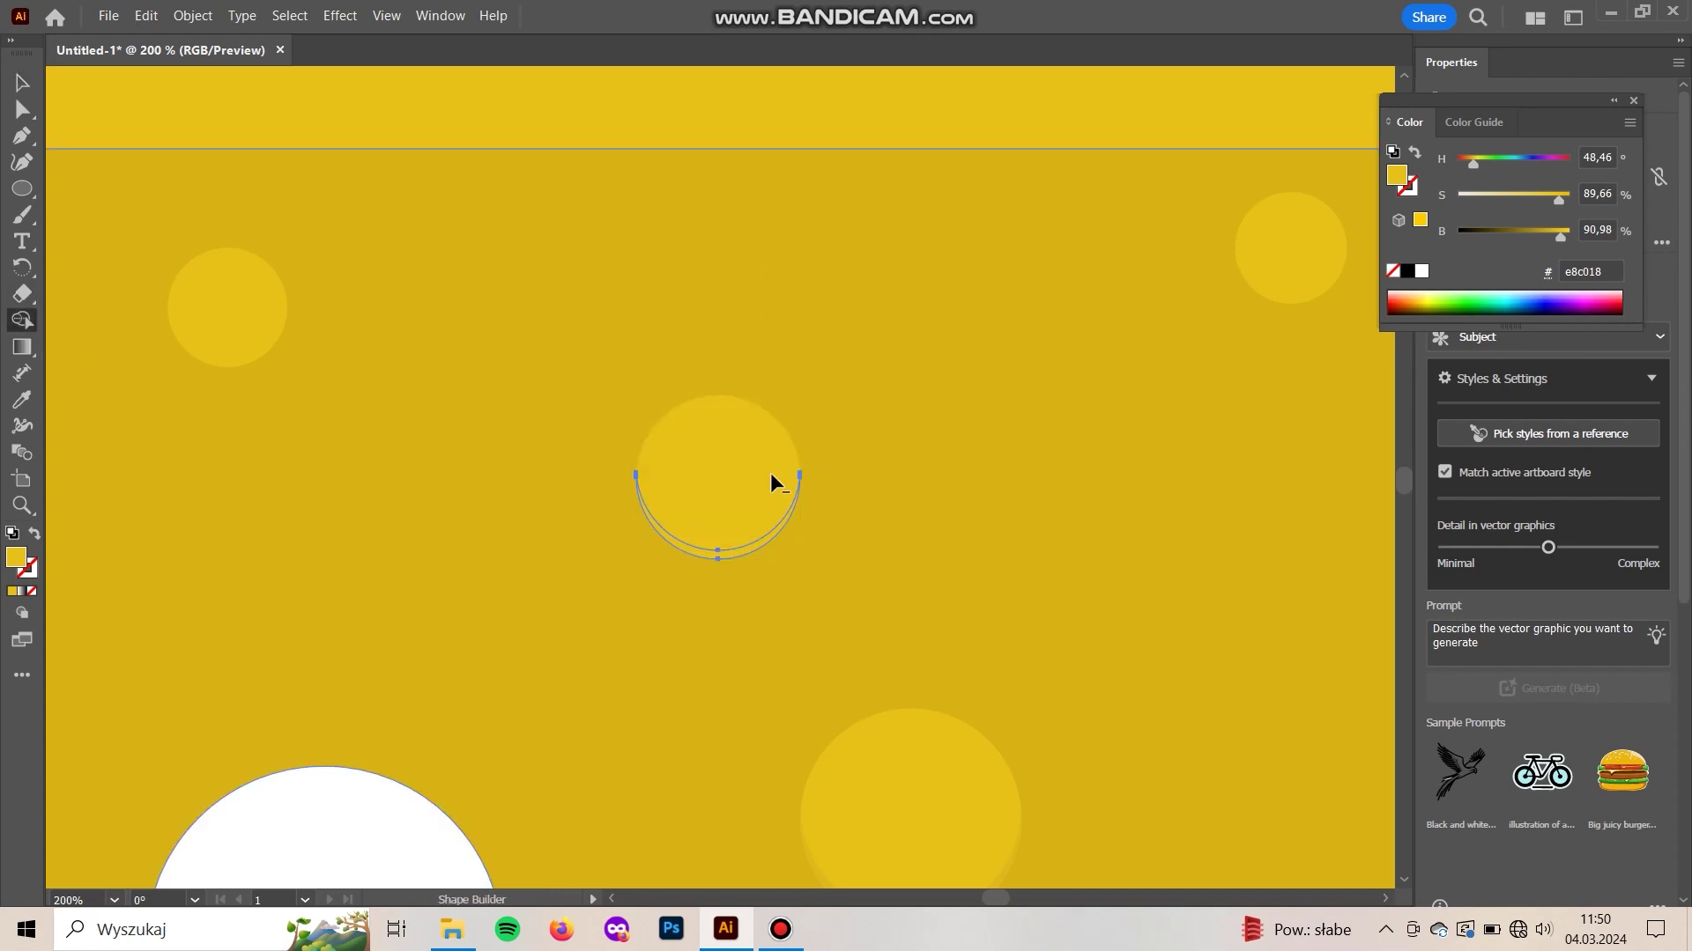
pyautogui.scroll(-3, 788, 432)
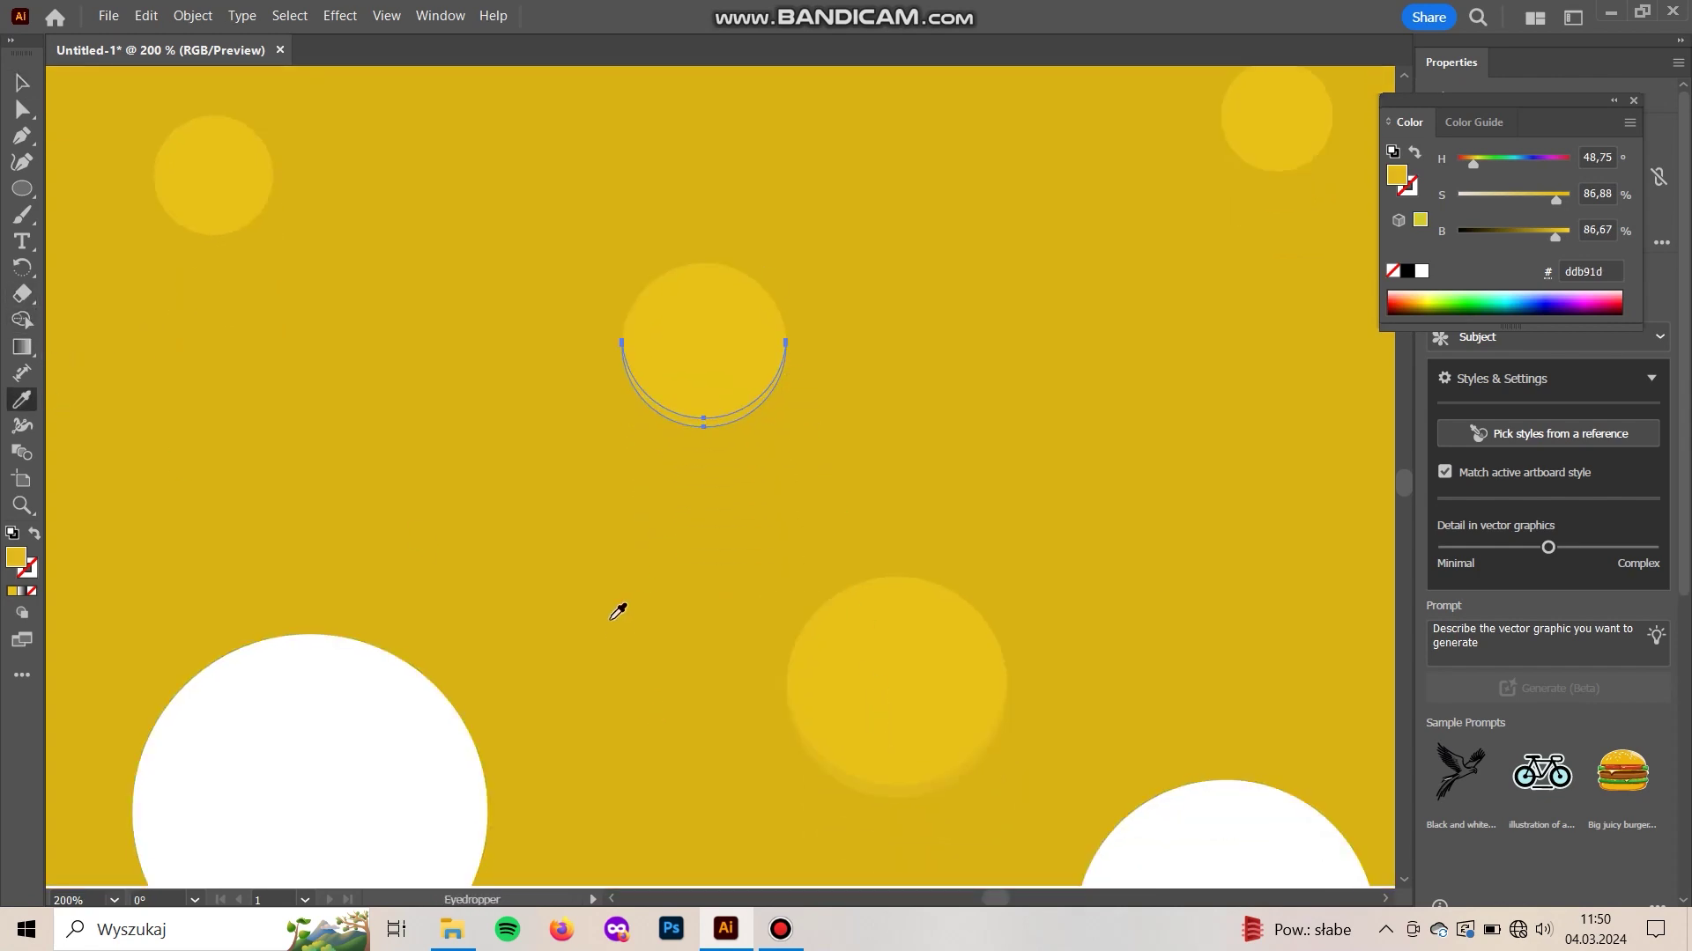
pyautogui.press('v')
pyautogui.click(546, 674)
# - Duplicate the small circle beside the left-edge cutout and offset the copy slightly upward
pyautogui.moveTo(354, 667); pyautogui.dragTo(719, 701)
pyautogui.click(532, 204)
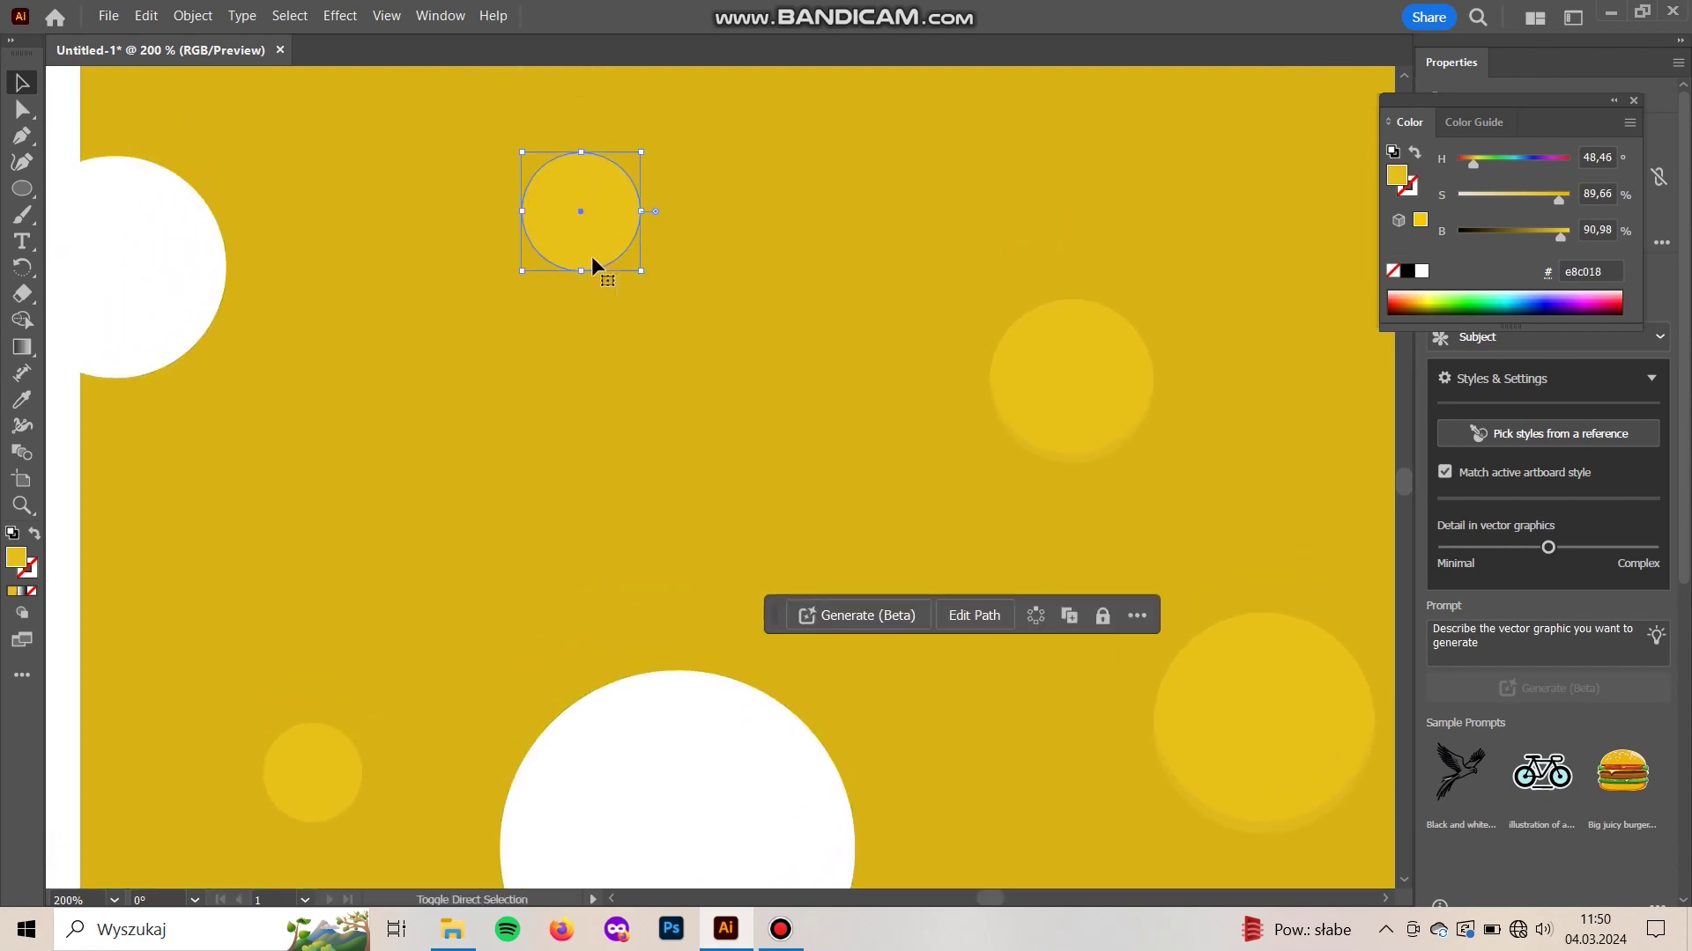
pyautogui.press('Up')
pyautogui.press('Up')
pyautogui.press('Up')
pyautogui.press('Up')
pyautogui.press('Up')
pyautogui.press('Up')
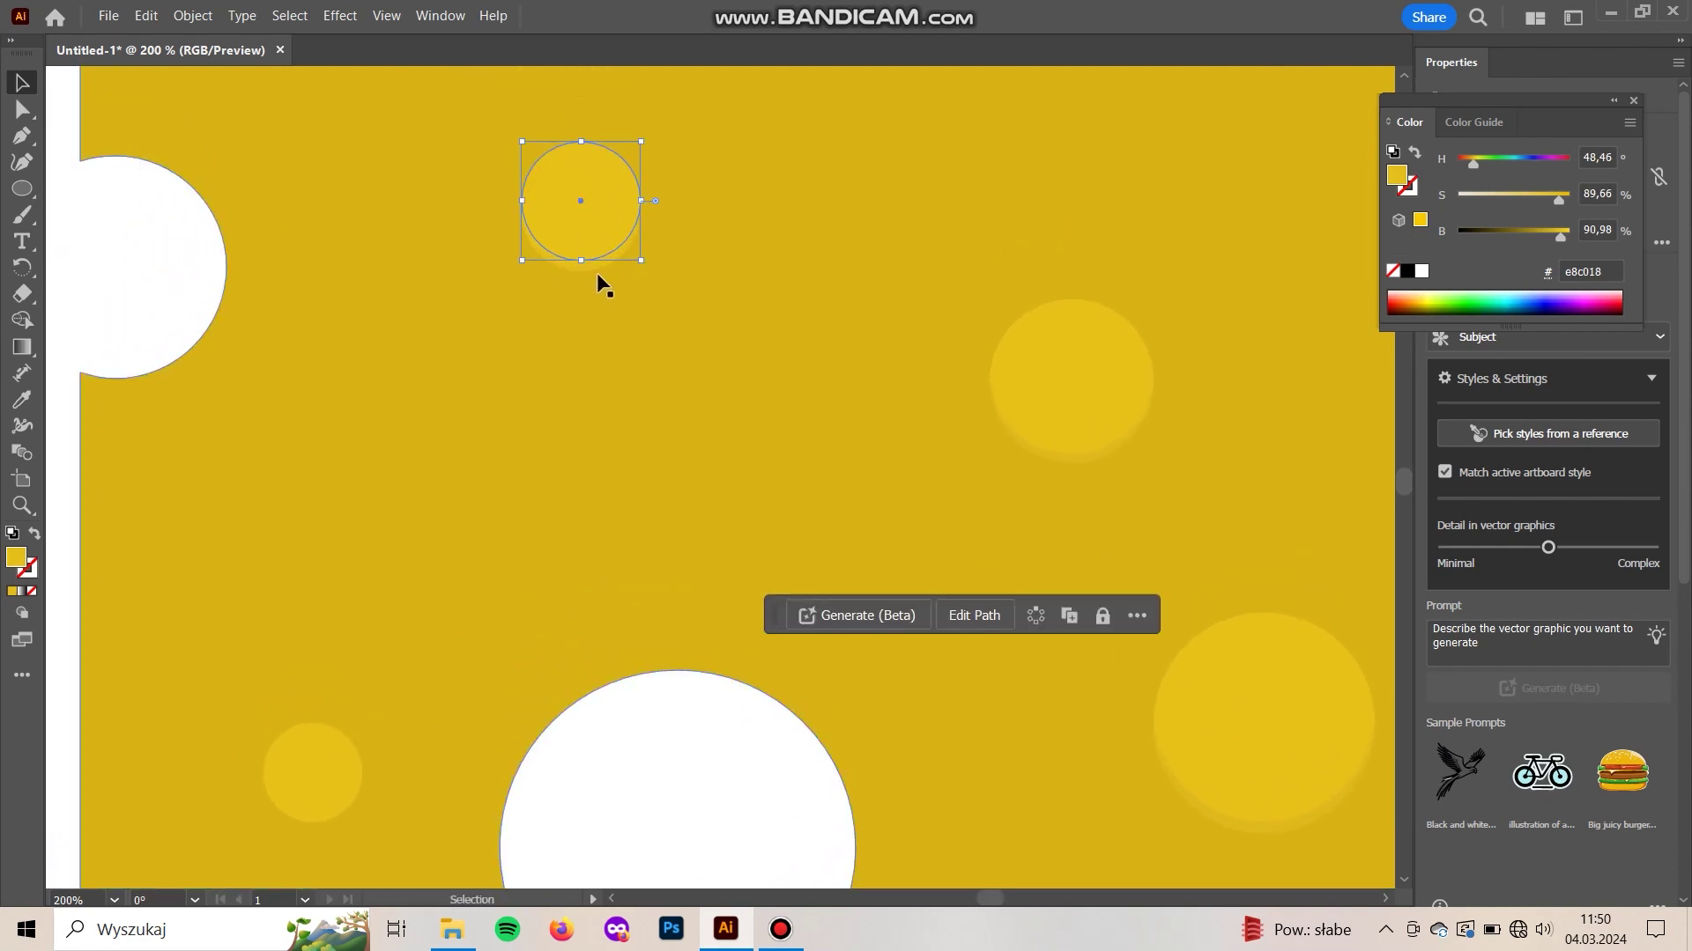
pyautogui.press('Down')
pyautogui.press('Down')
pyautogui.press('Down')
pyautogui.press('Down')
pyautogui.press('Down')
pyautogui.press('Down')
pyautogui.click(763, 217)
pyautogui.click(585, 188)
pyautogui.hotkey('ctrl', '[')
# - Split the circle pair beside the left-edge cutout with the Shape Builder and color the lower crescent to match the existing crescents
pyautogui.click(630, 132)
pyautogui.click(600, 151)
pyautogui.keyDown('shift'); pyautogui.click(595, 266); pyautogui.keyUp('shift')
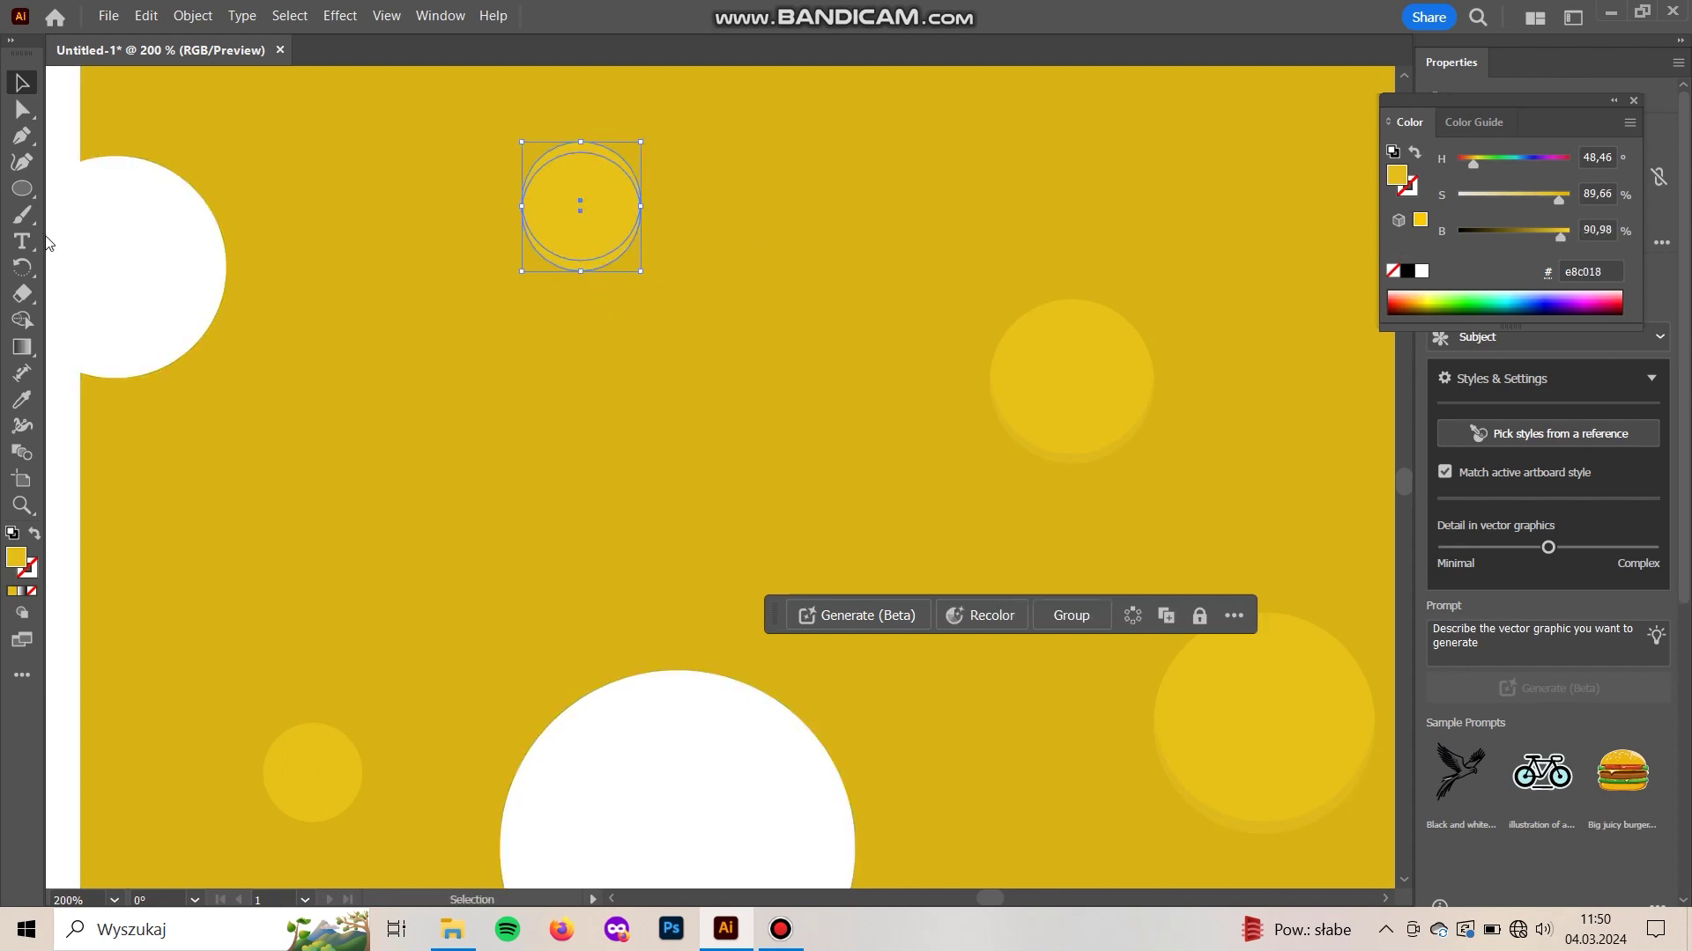
pyautogui.click(24, 317)
pyautogui.click(559, 182)
pyautogui.press('i')
pyautogui.click(1071, 459)
pyautogui.press('v')
pyautogui.click(640, 564)
# - Duplicate the small circle in the front face's lower-left corner and offset the copy slightly upward
pyautogui.press('space')
pyautogui.moveTo(601, 597); pyautogui.dragTo(683, 420)
pyautogui.click(374, 559)
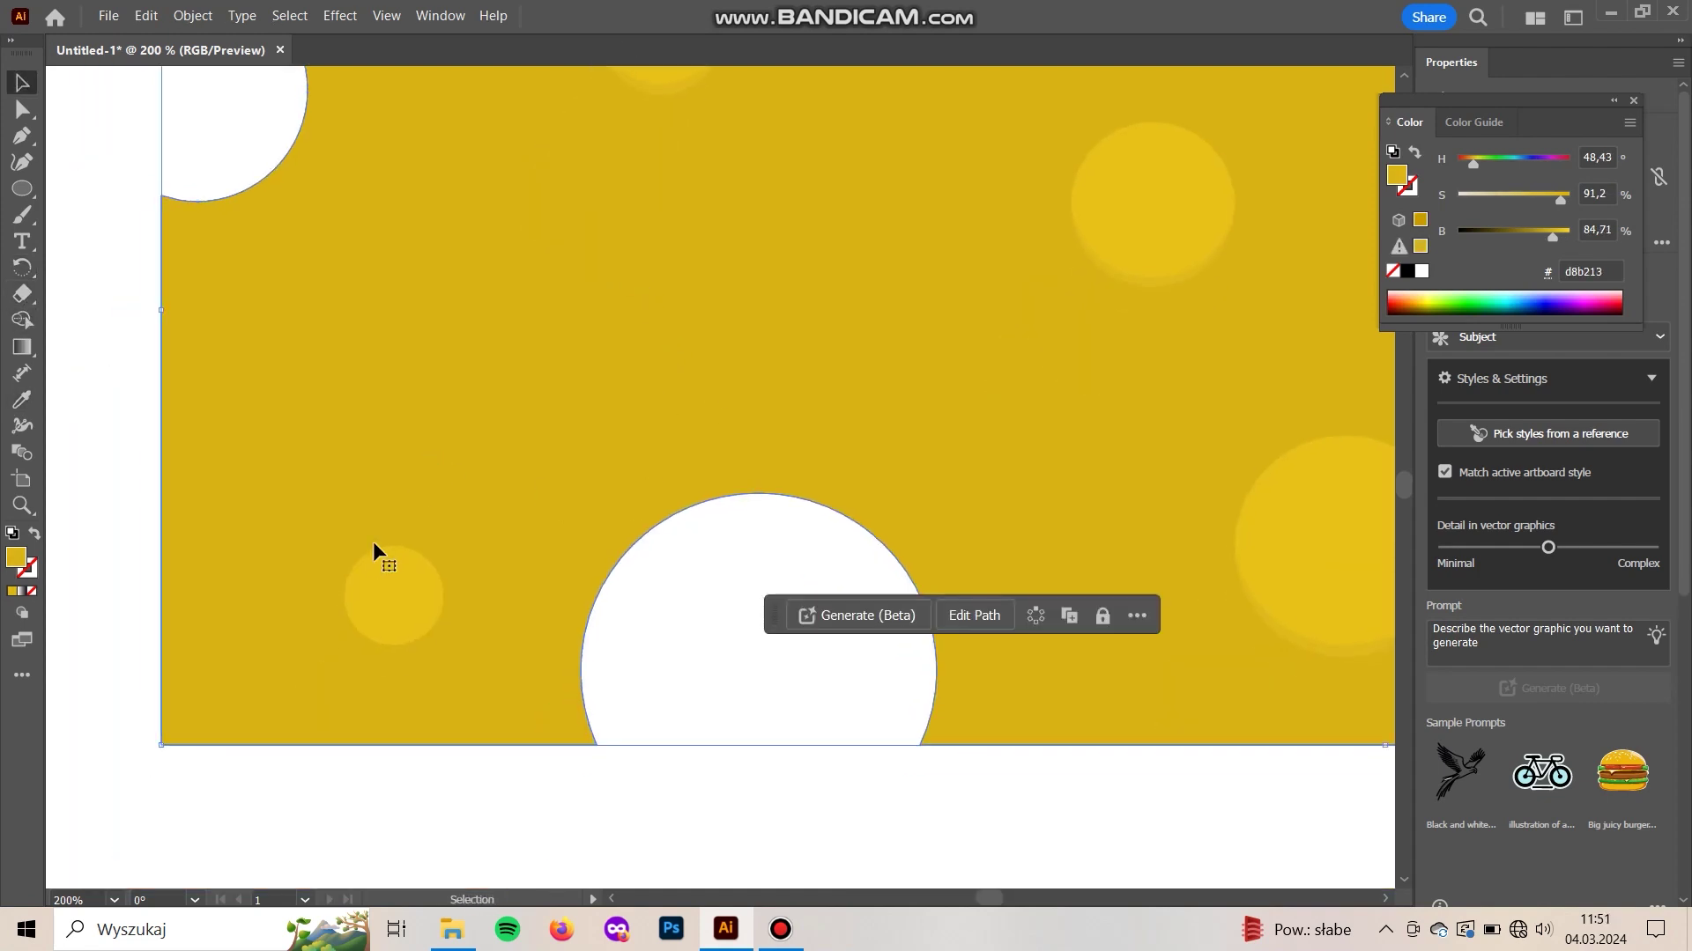
pyautogui.click(447, 763)
pyautogui.click(397, 633)
pyautogui.press('ctrl')
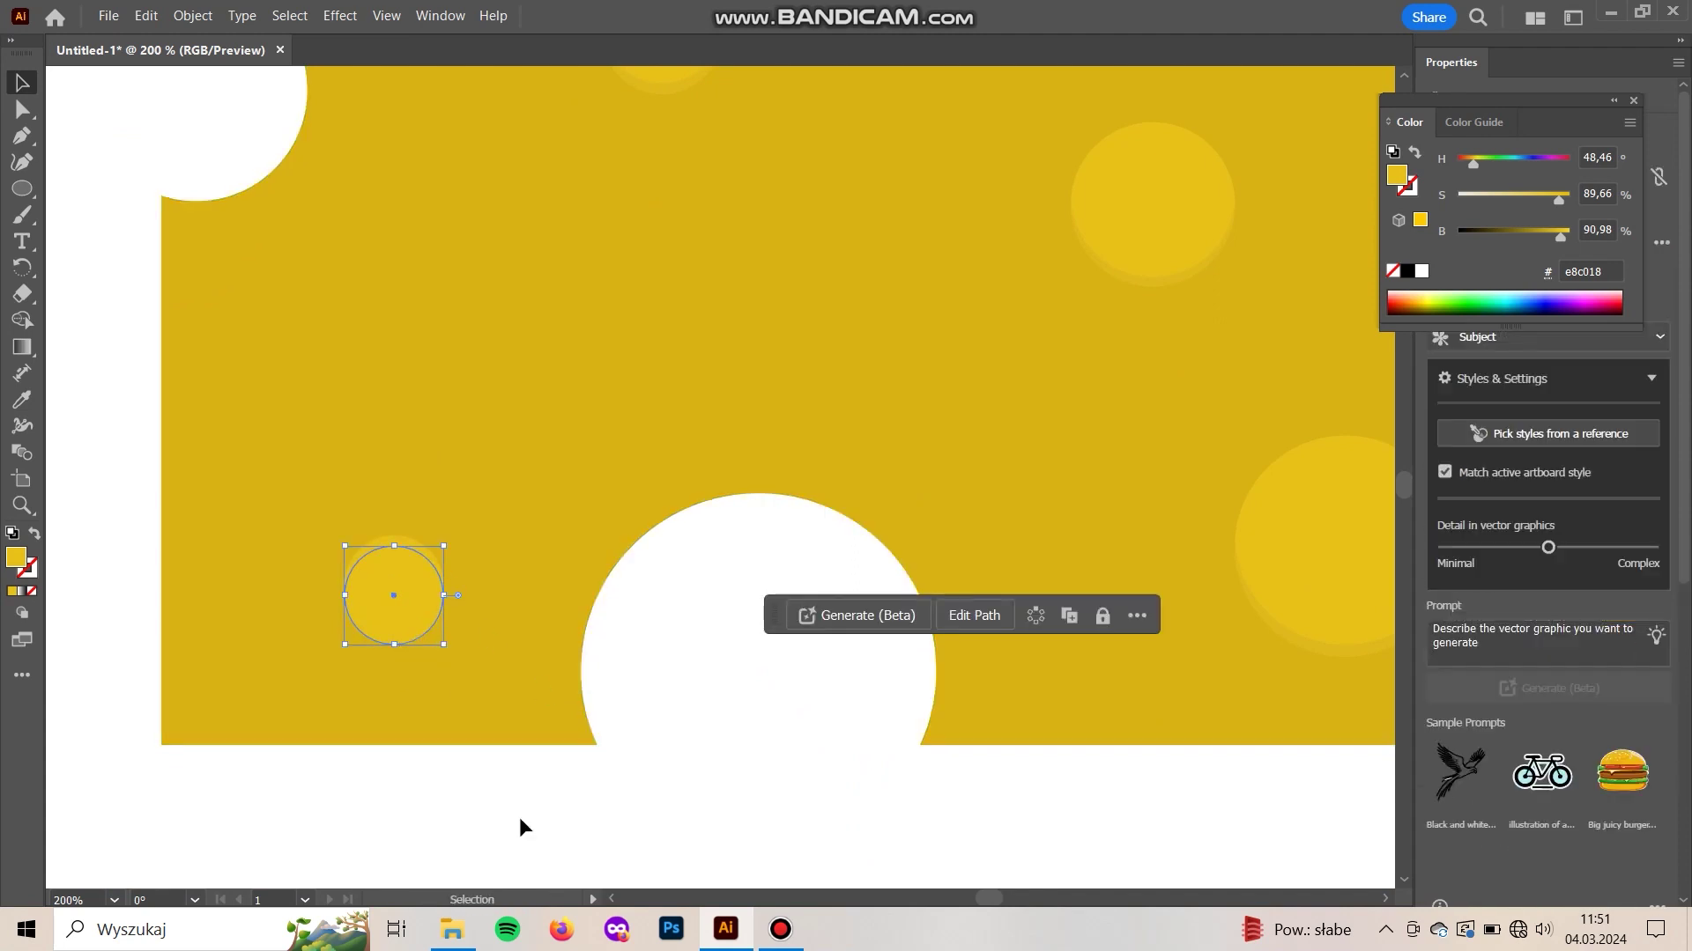
pyautogui.click(520, 819)
pyautogui.click(411, 537)
pyautogui.click(411, 541)
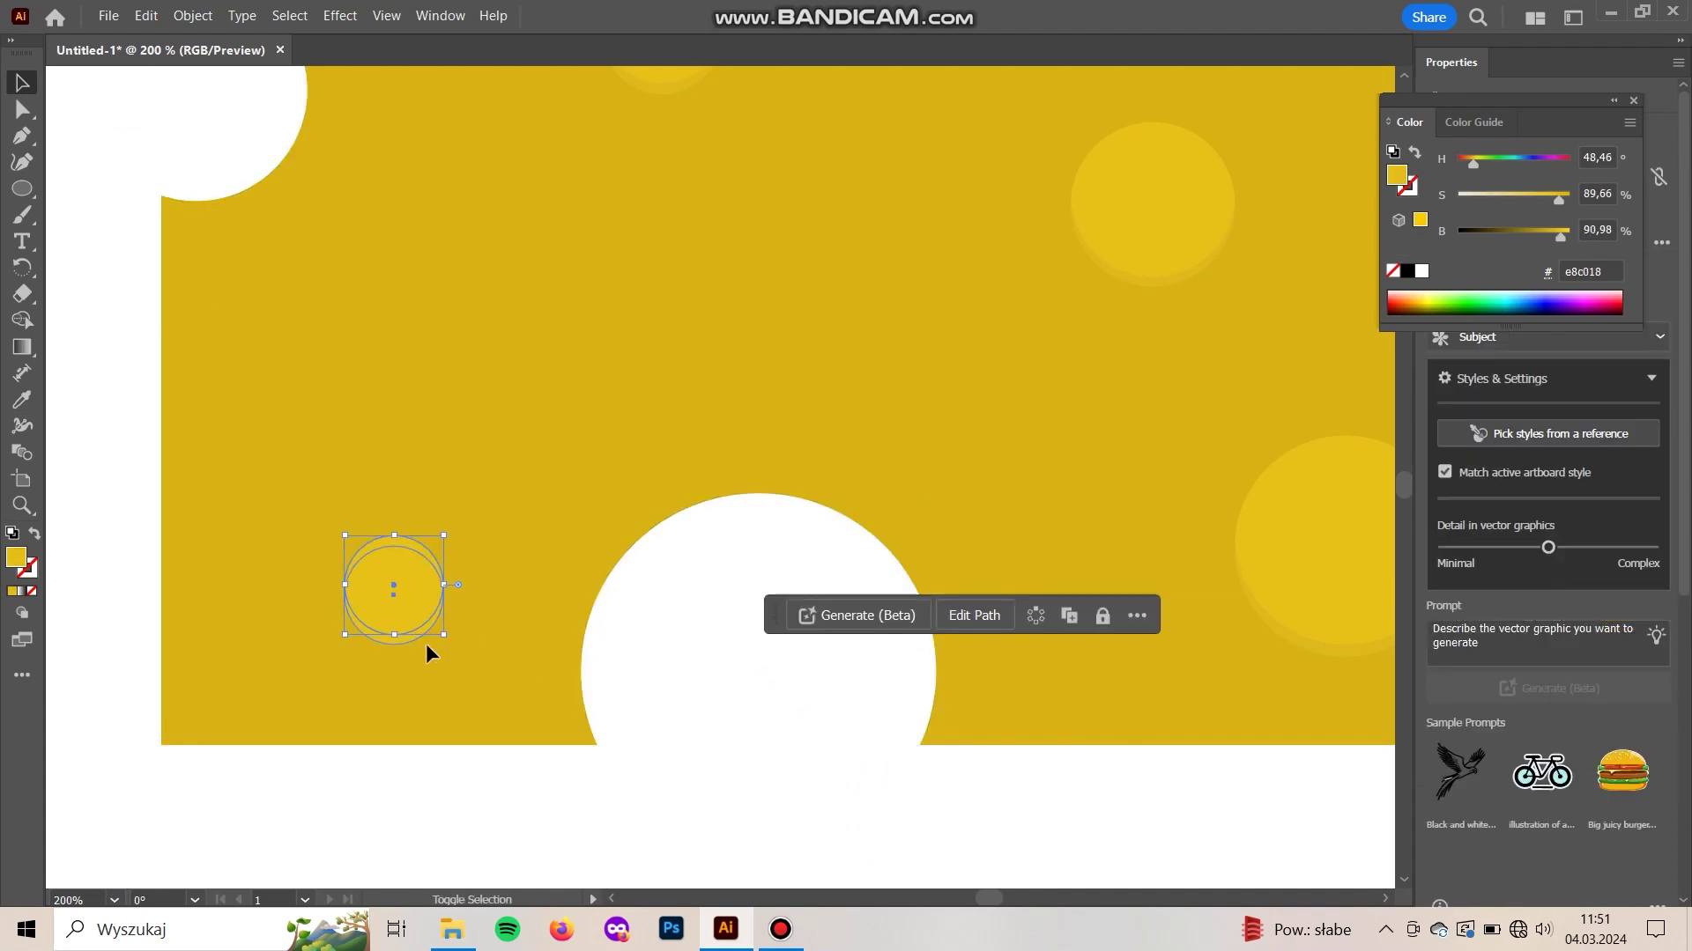
# - Split the lower-left circle pair with the Shape Builder and color its lower crescent to match the other hole shadows
pyautogui.keyDown('shift'); pyautogui.click(409, 644); pyautogui.keyUp('shift')
pyautogui.press('i')
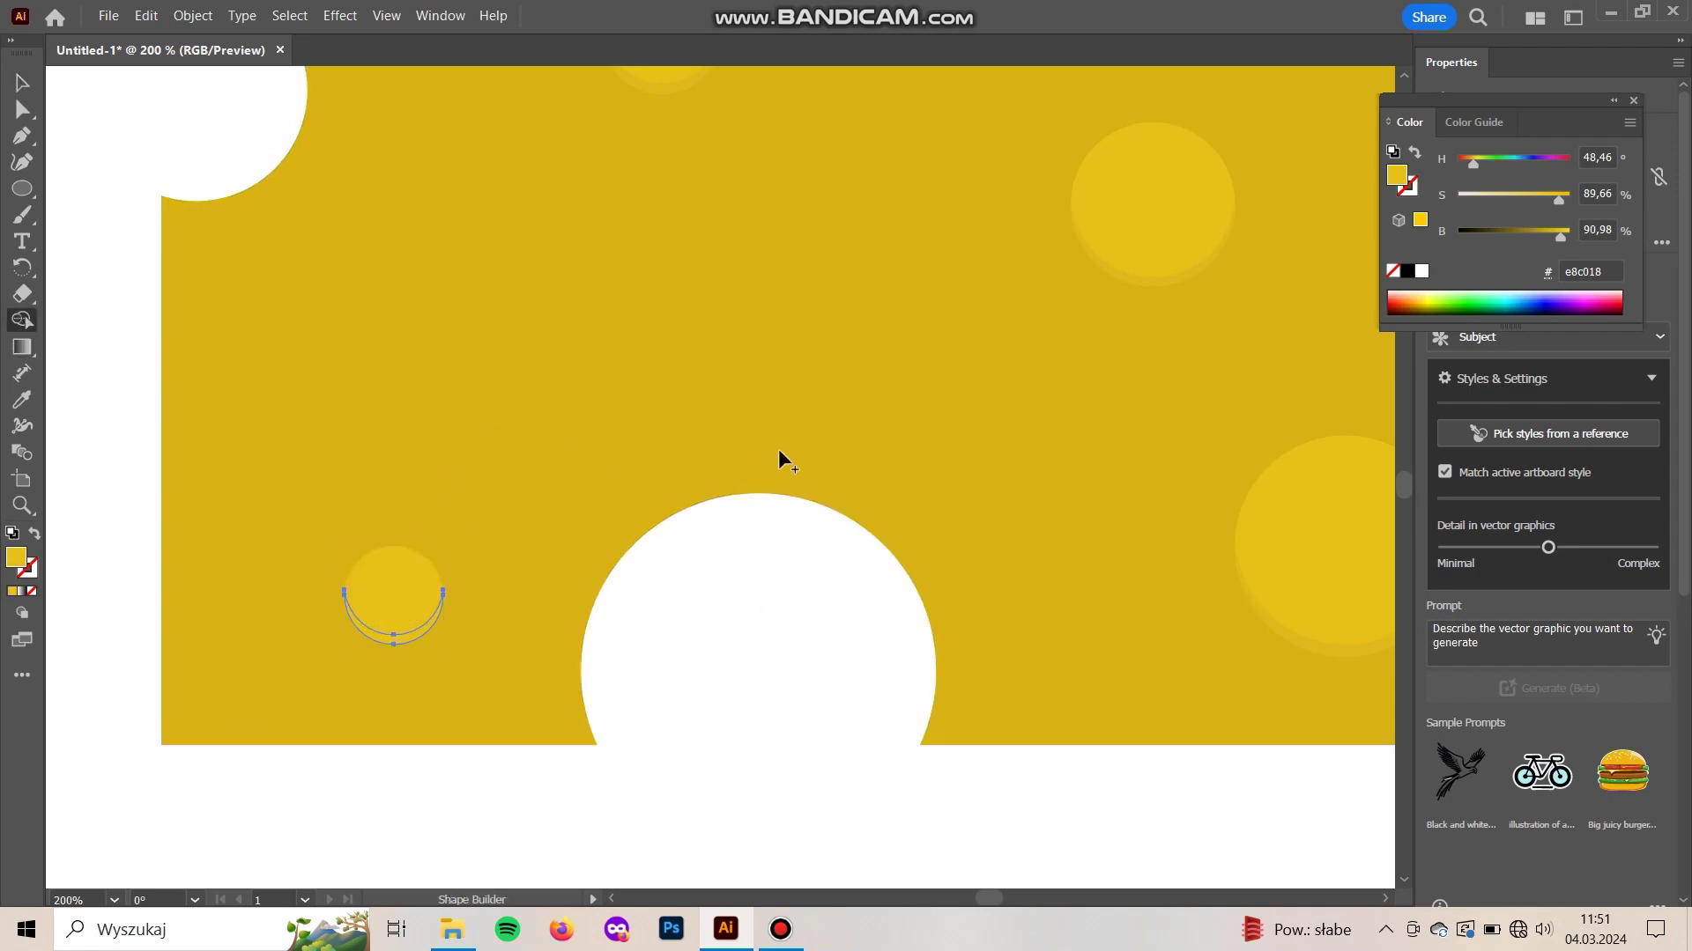
pyautogui.click(1183, 279)
pyautogui.press('v')
pyautogui.click(977, 821)
# - Duplicate the small circle near the middle of the front face's upper edge and offset the copy slightly upward
pyautogui.moveTo(1169, 399); pyautogui.dragTo(366, 499)
pyautogui.scroll(3, 705, 352)
pyautogui.hscroll(2, 705, 352)
pyautogui.click(753, 308)
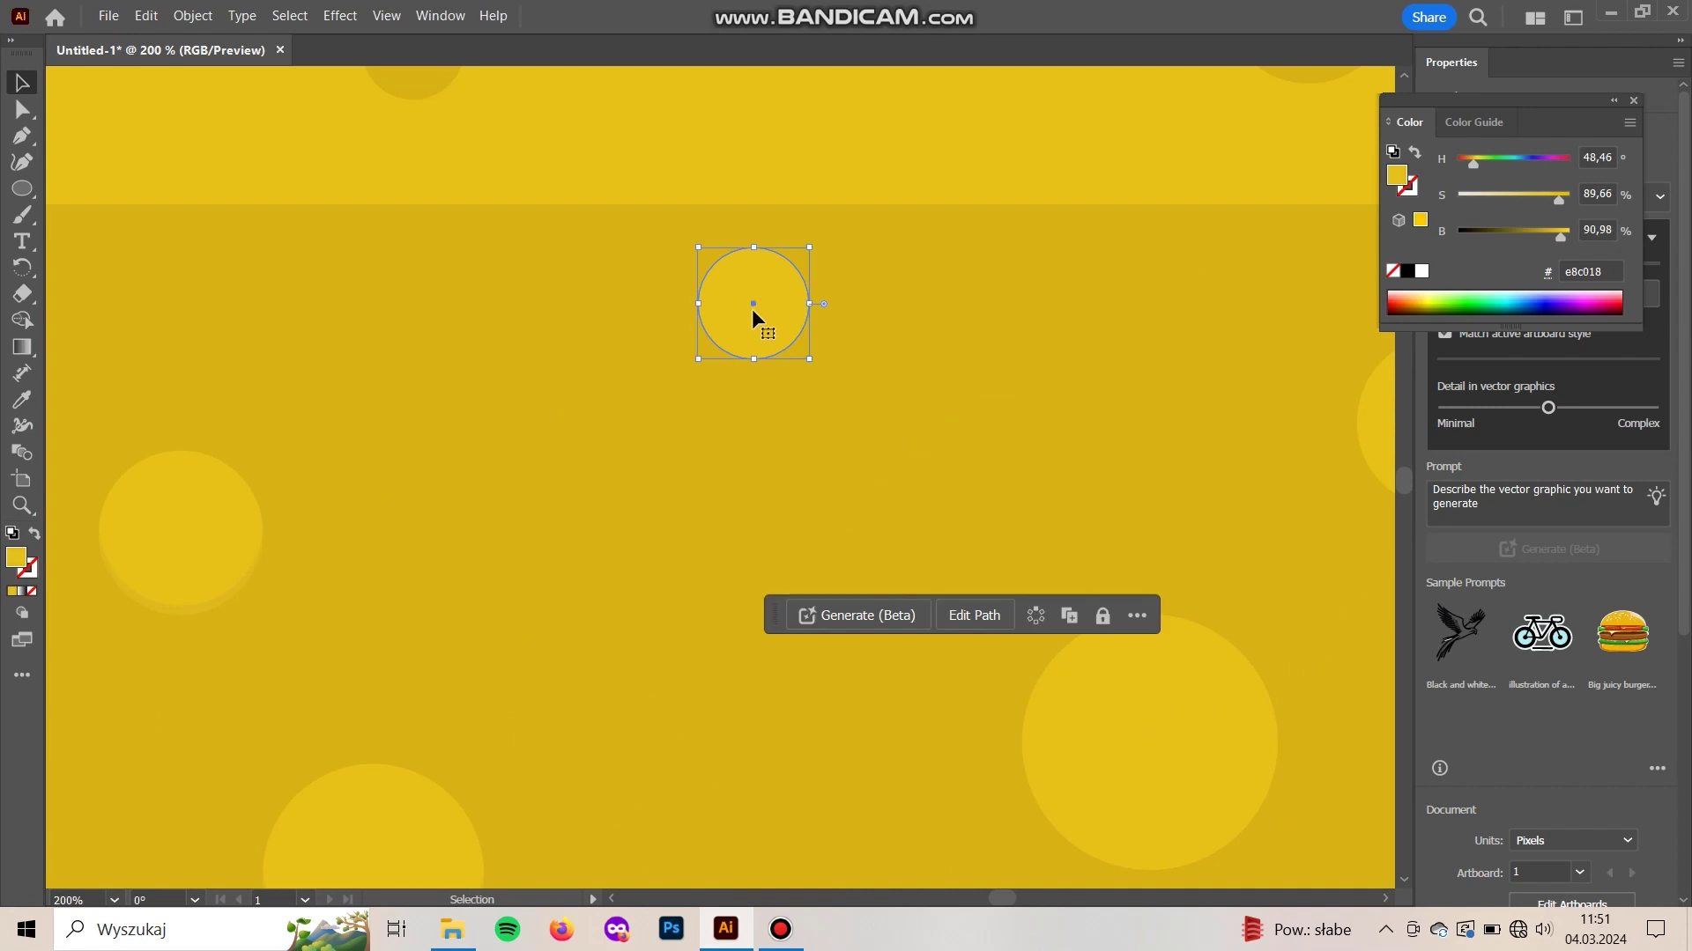
pyautogui.click(829, 453)
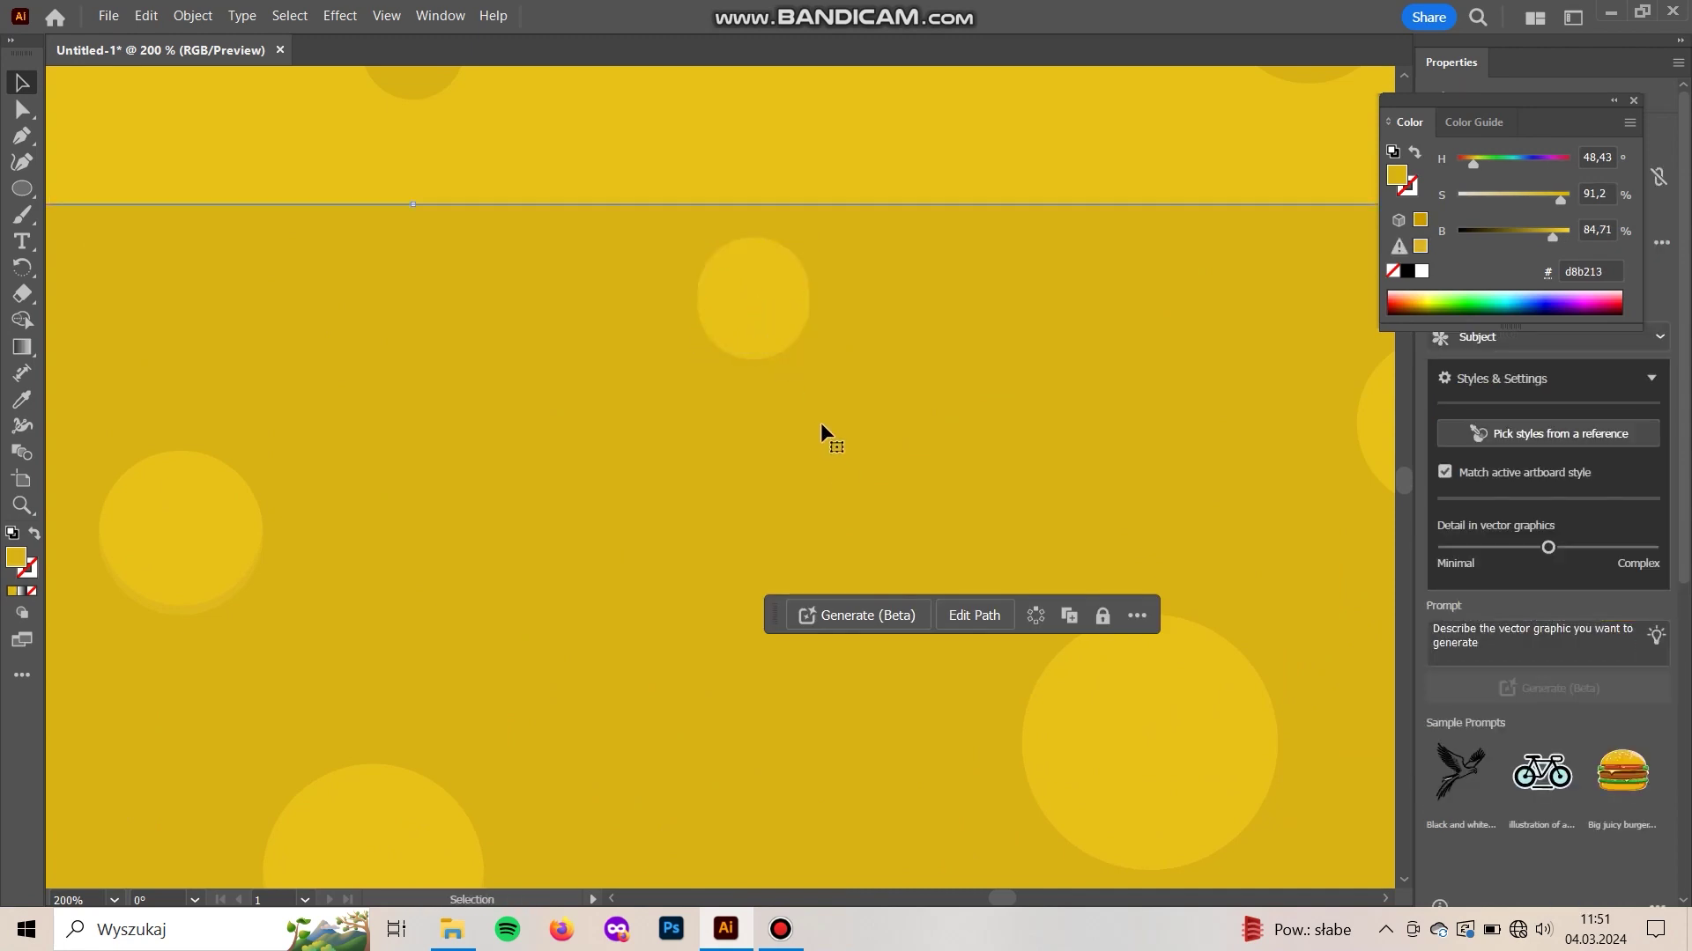
pyautogui.press('a')
pyautogui.press('v')
# - Split the circle pair near the front face's upper edge with the Shape Builder and color its lower crescent with the sampled crescent shade
pyautogui.click(760, 360)
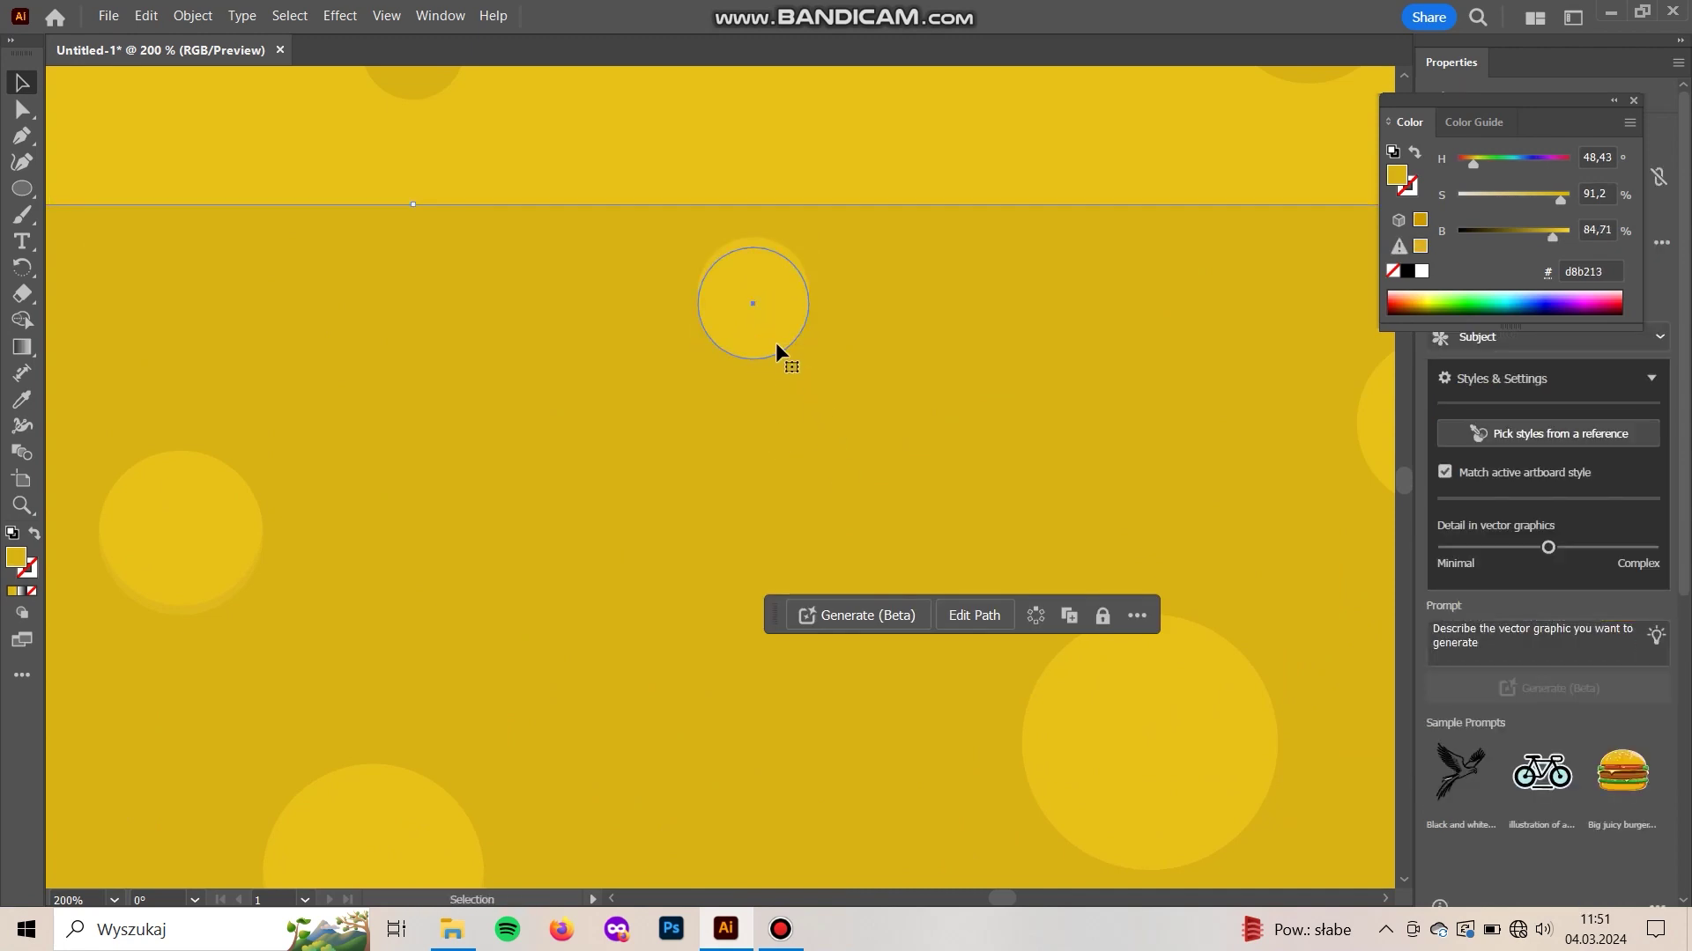
pyautogui.keyDown('shift'); pyautogui.click(766, 241); pyautogui.keyUp('shift')
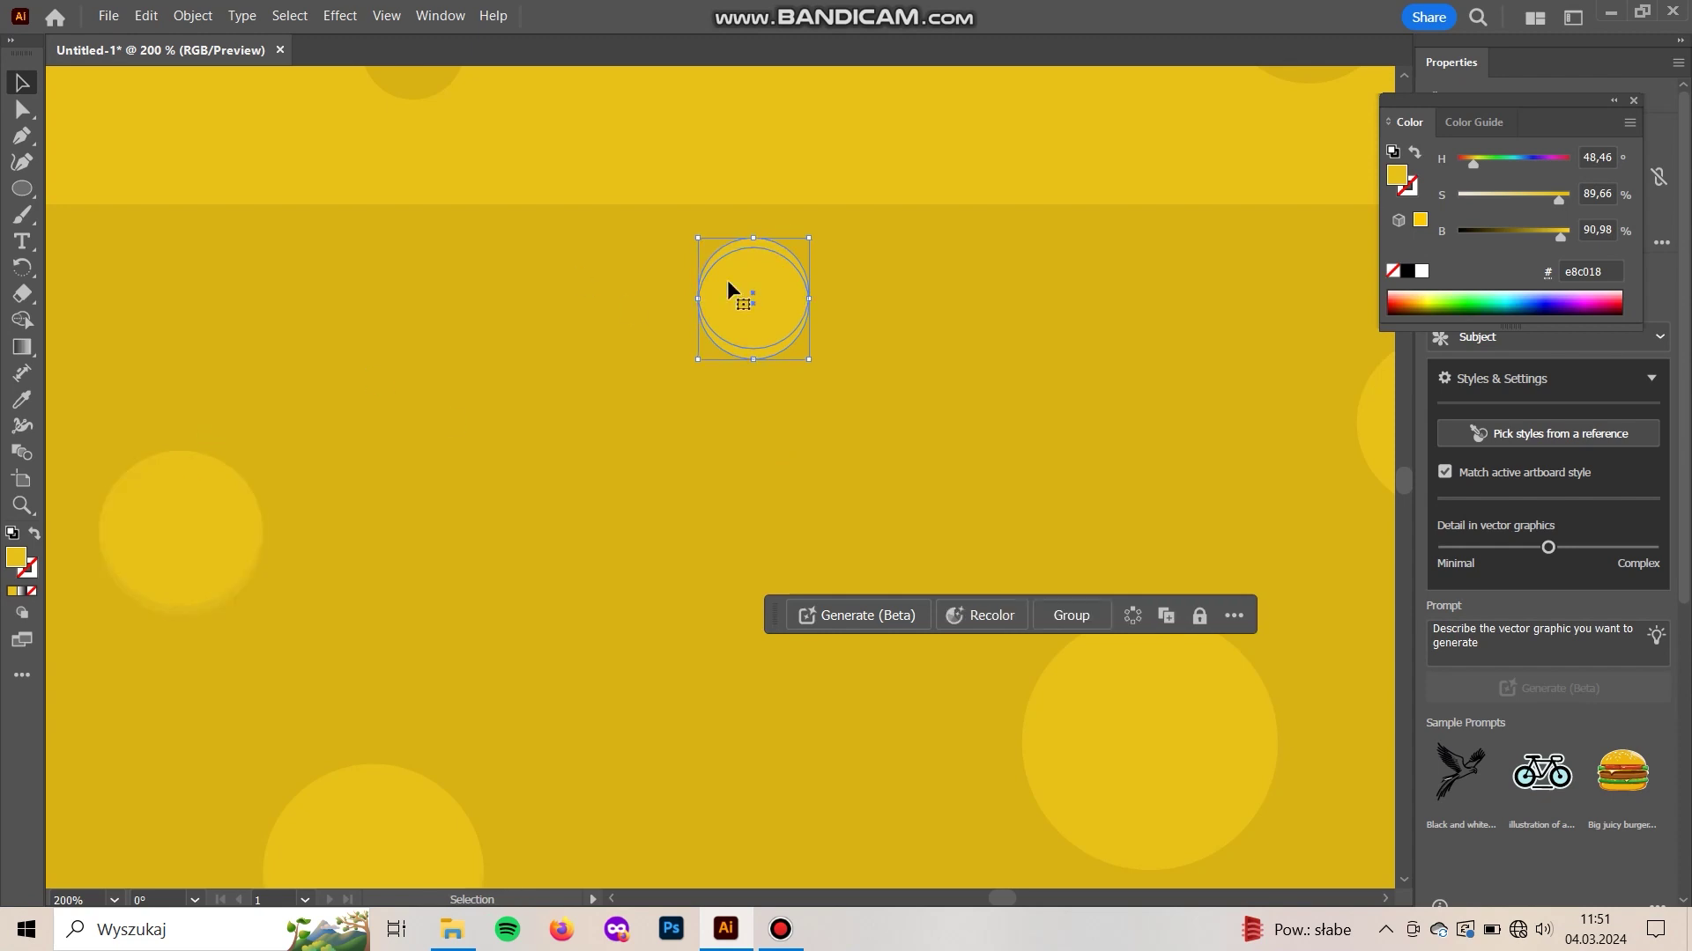
pyautogui.click(18, 323)
pyautogui.keyDown('alt'); pyautogui.click(774, 283); pyautogui.keyUp('alt')
pyautogui.press('i')
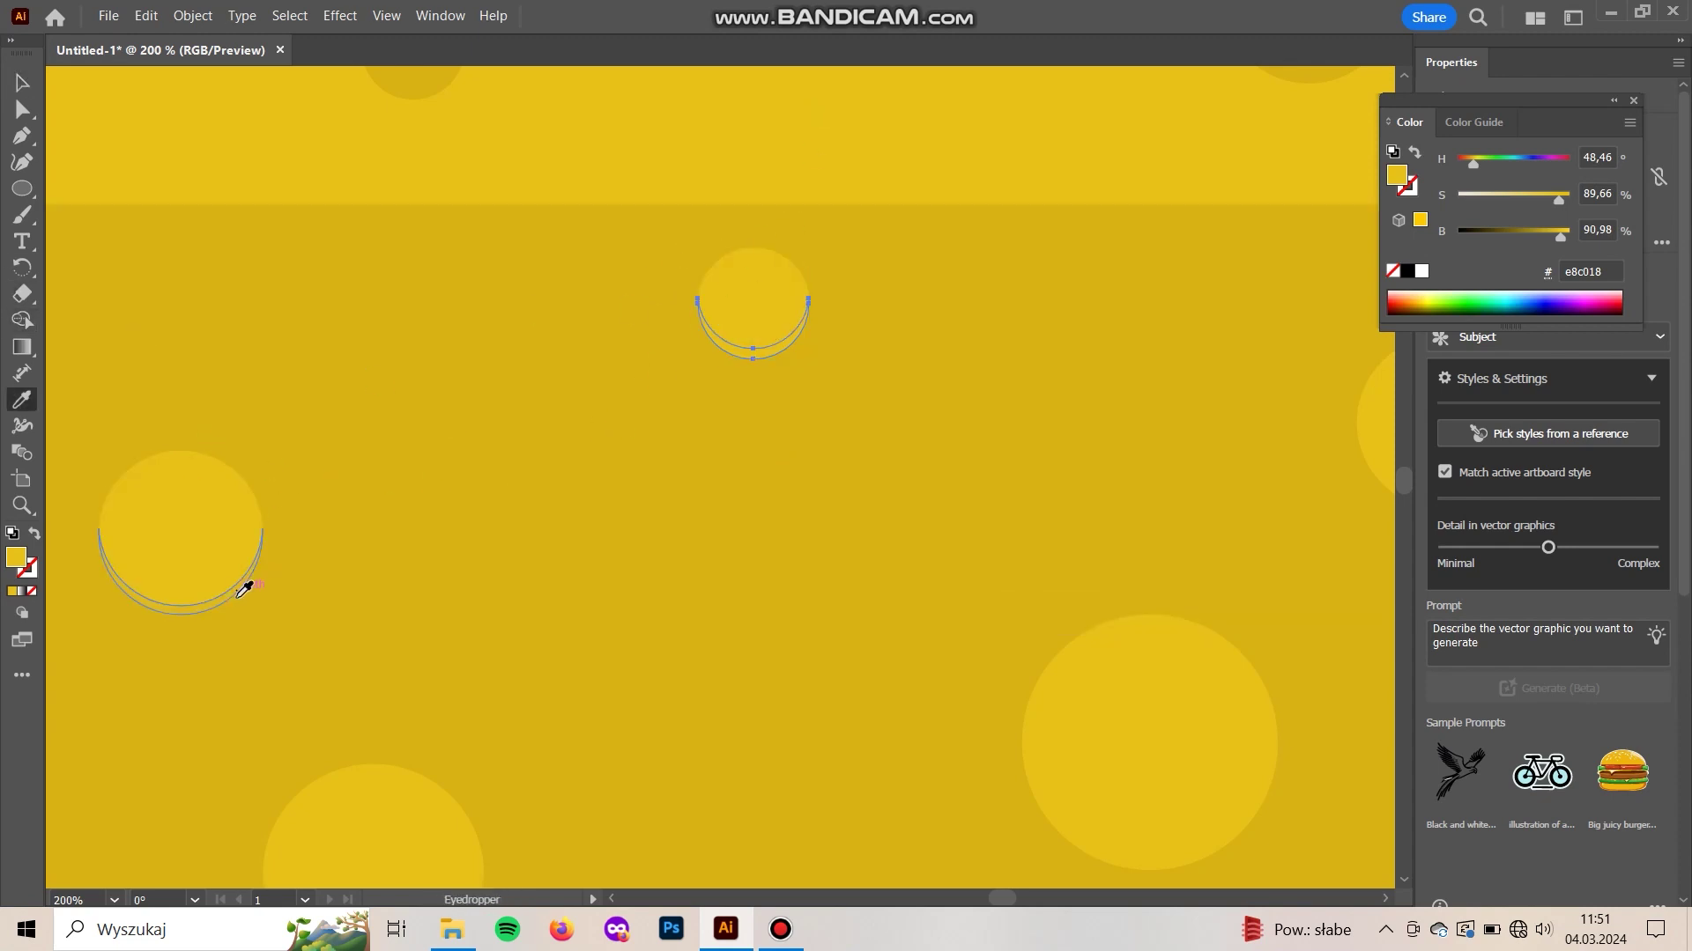
pyautogui.press('v')
pyautogui.click(767, 483)
# - Duplicate the largest circle on the front face's right half and offset one of the two circles vertically
pyautogui.scroll(-4, 793, 475)
pyautogui.hscroll(6, 793, 476)
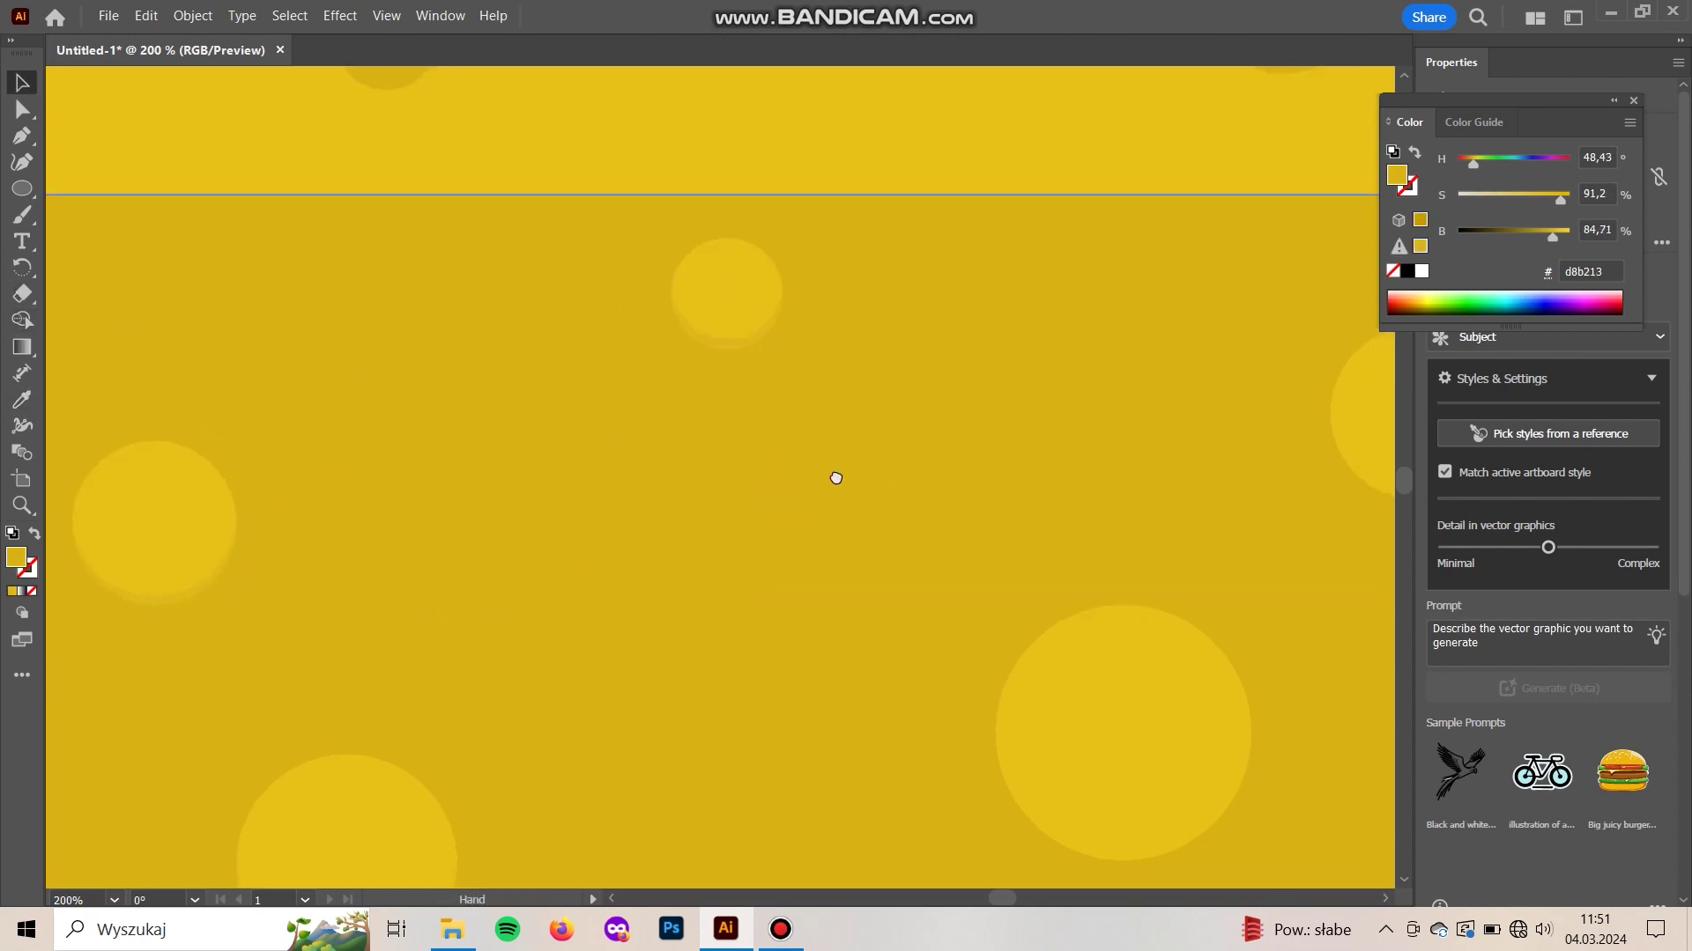
pyautogui.click(806, 564)
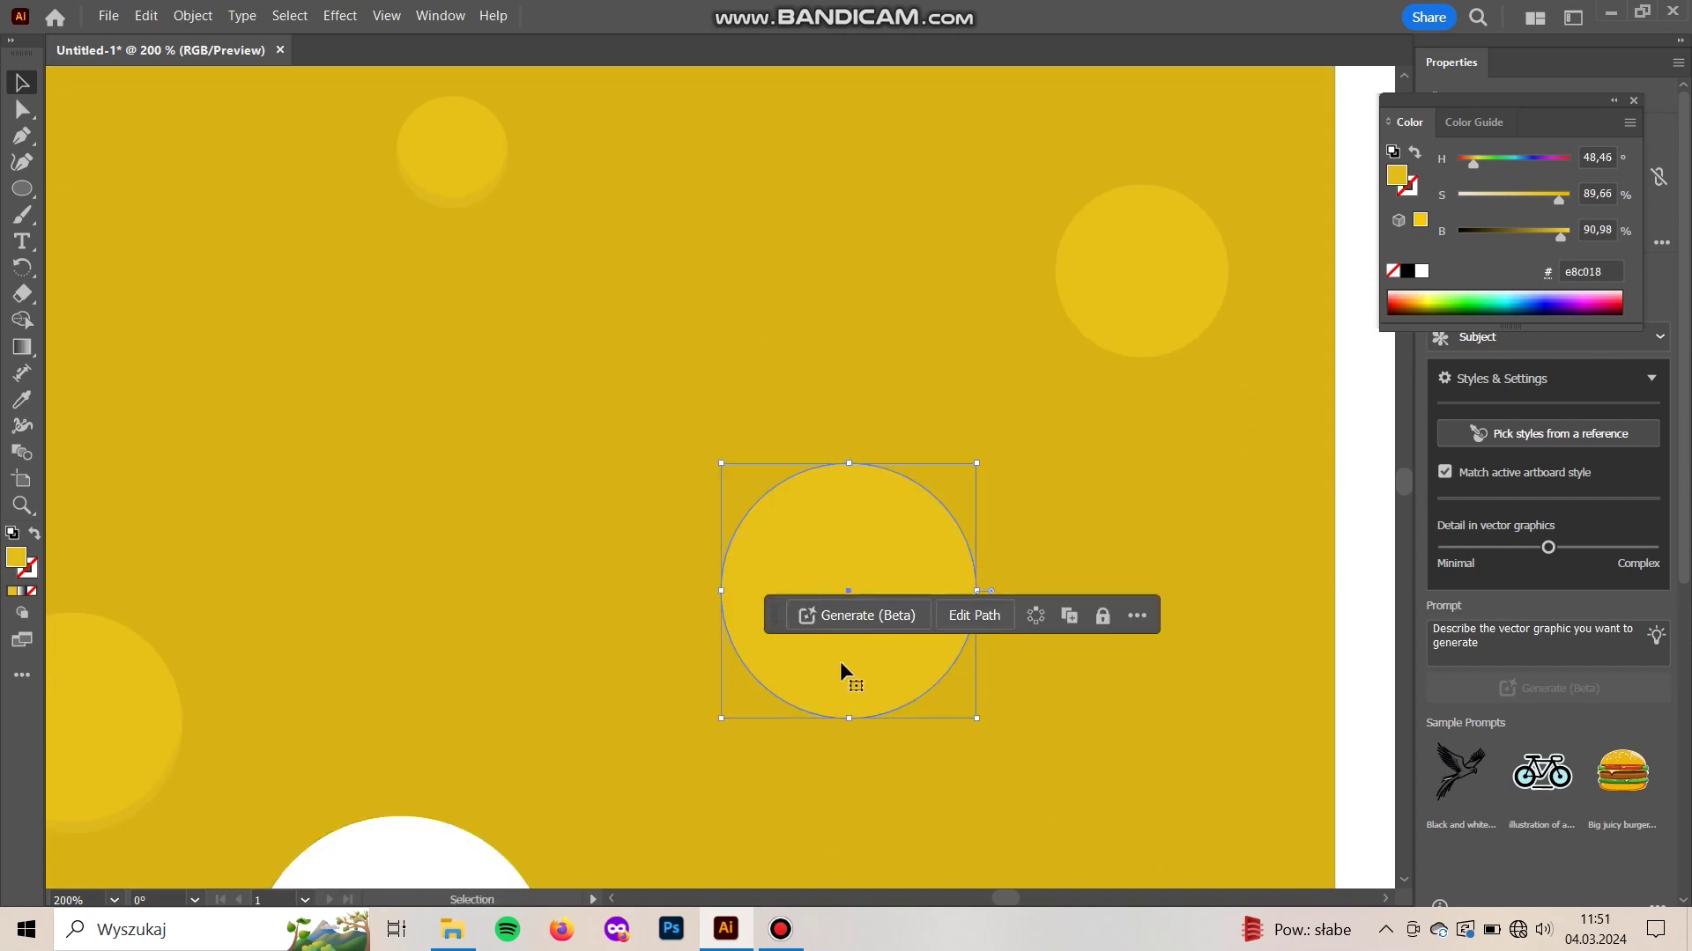
pyautogui.hotkey('shift', 'Down')
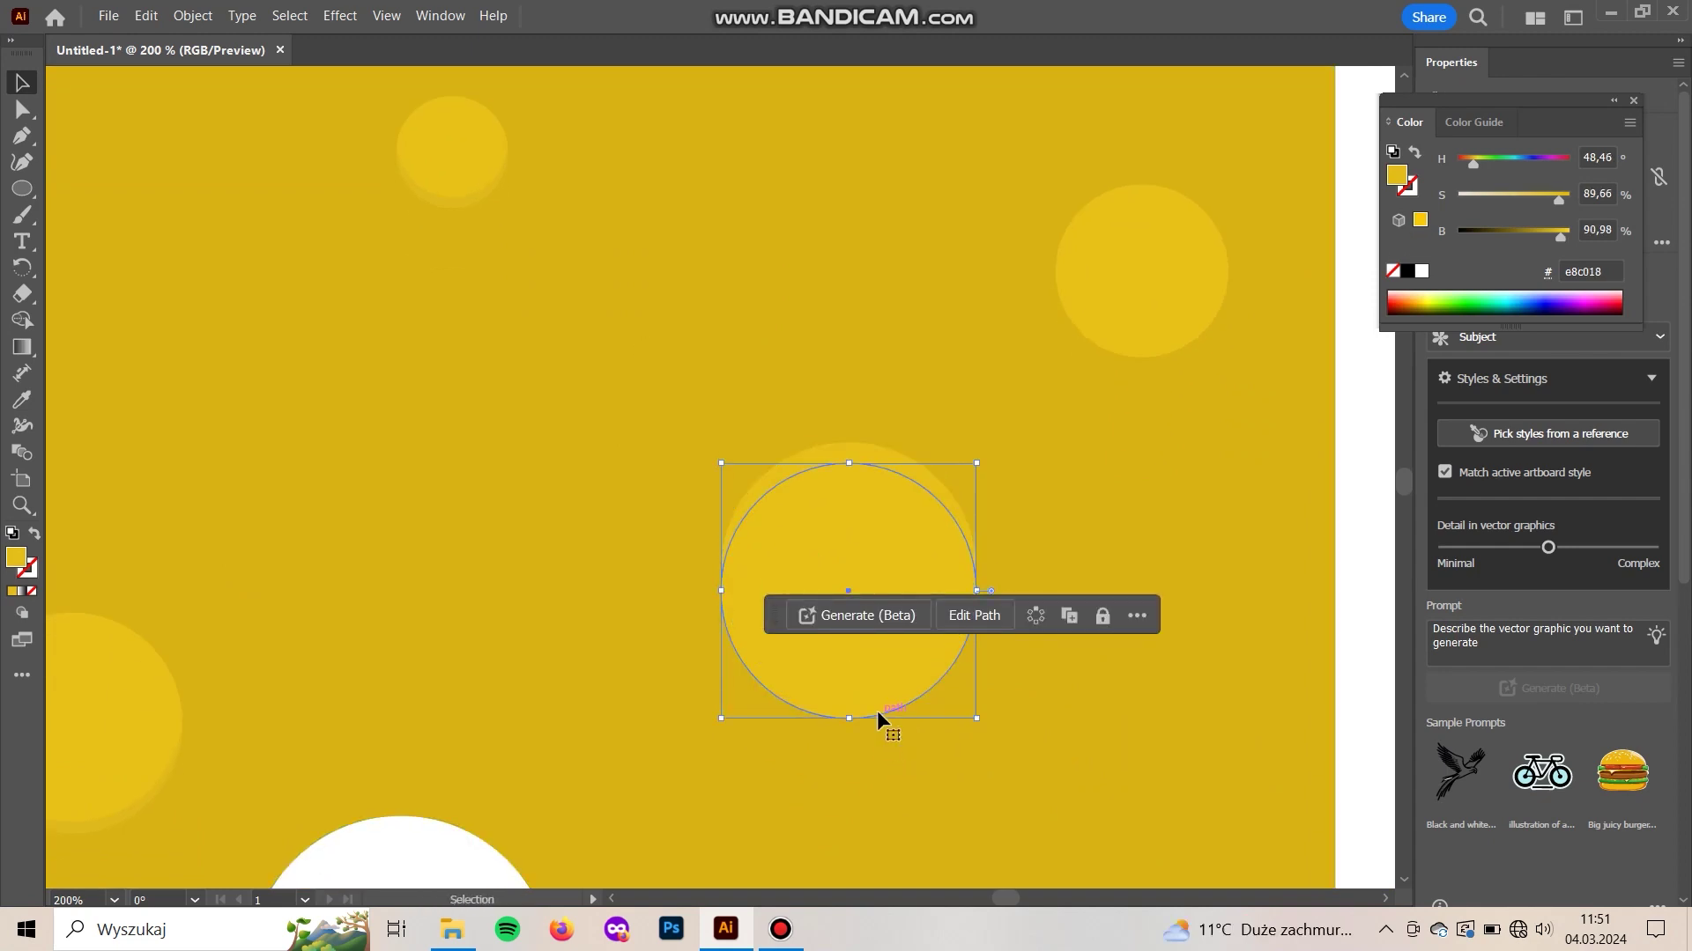
# - Split the largest circle pair on the front face with the Shape Builder and color its lower crescent to match the other hole shadows
pyautogui.click(1379, 457)
pyautogui.click(937, 570)
pyautogui.keyDown('shift'); pyautogui.click(906, 455); pyautogui.keyUp('shift')
pyautogui.hotkey('shift', 'm')
pyautogui.click(866, 451)
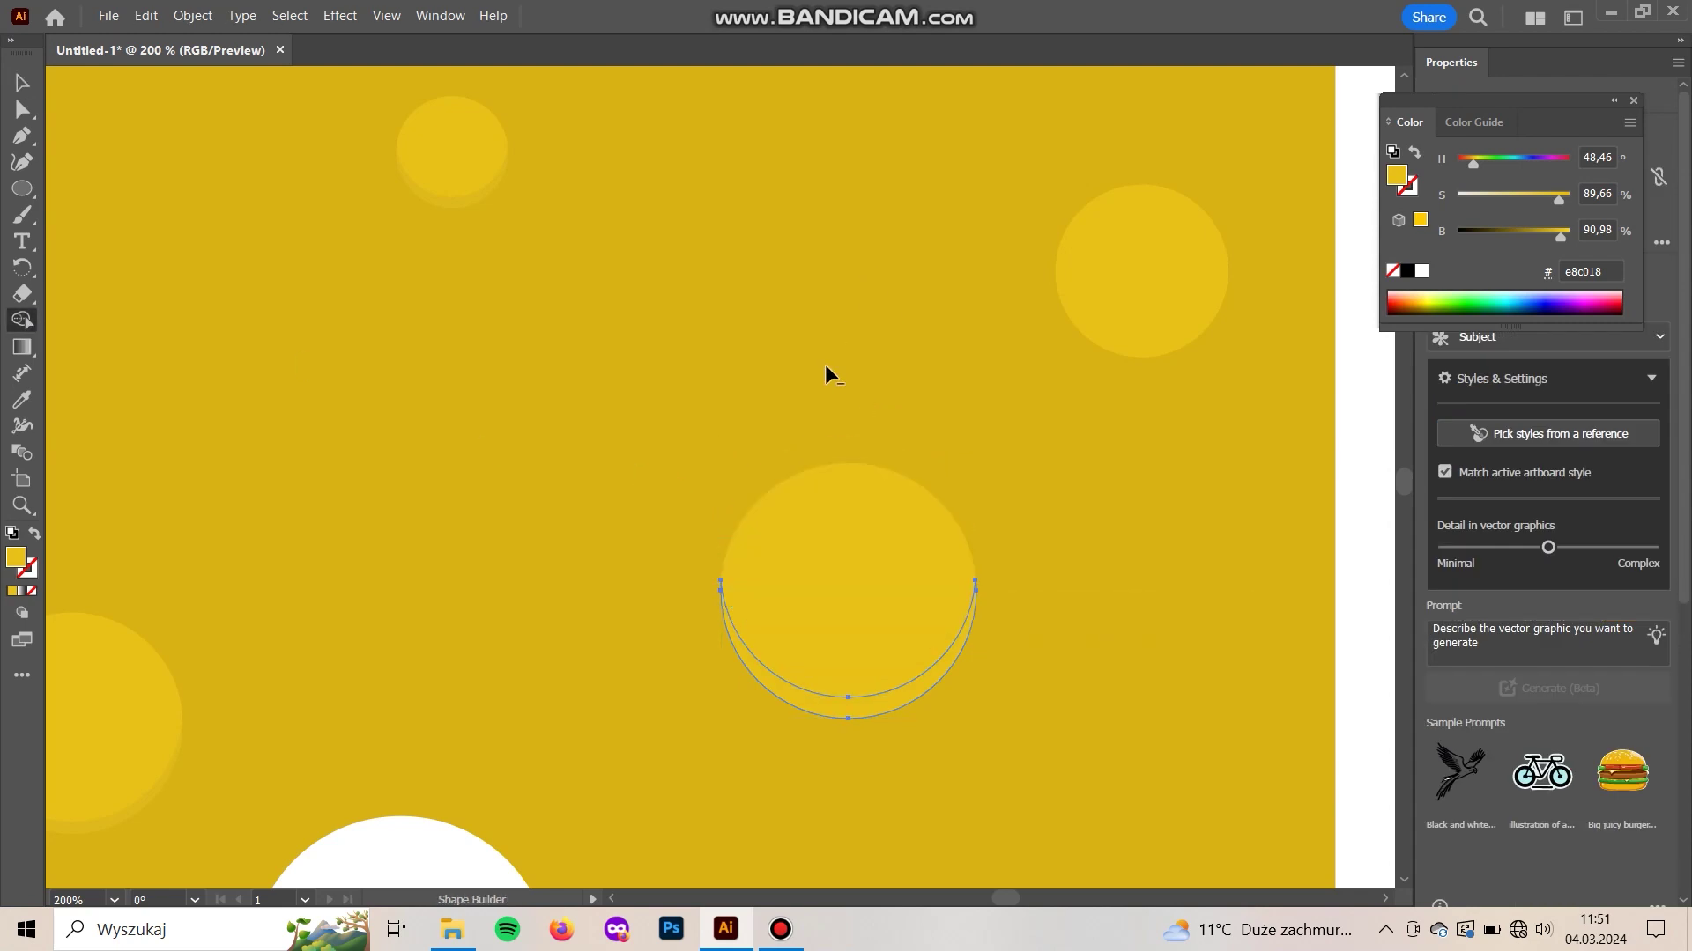
pyautogui.press('v')
pyautogui.click(1361, 497)
# - Duplicate the circle near the front face's upper right edge and nudge one of the two slightly upward
pyautogui.moveTo(1161, 490); pyautogui.dragTo(935, 532)
pyautogui.click(886, 327)
pyautogui.press('Up')
pyautogui.press('Up')
pyautogui.press('Up')
pyautogui.press('Up')
pyautogui.press('Up')
pyautogui.press('Up')
pyautogui.press('Up')
pyautogui.press('Up')
pyautogui.click(1207, 424)
# - Split the circle pair near the front face's right edge with the Shape Builder and fill its lower crescent with the sampled shade ddb91d
pyautogui.click(933, 386)
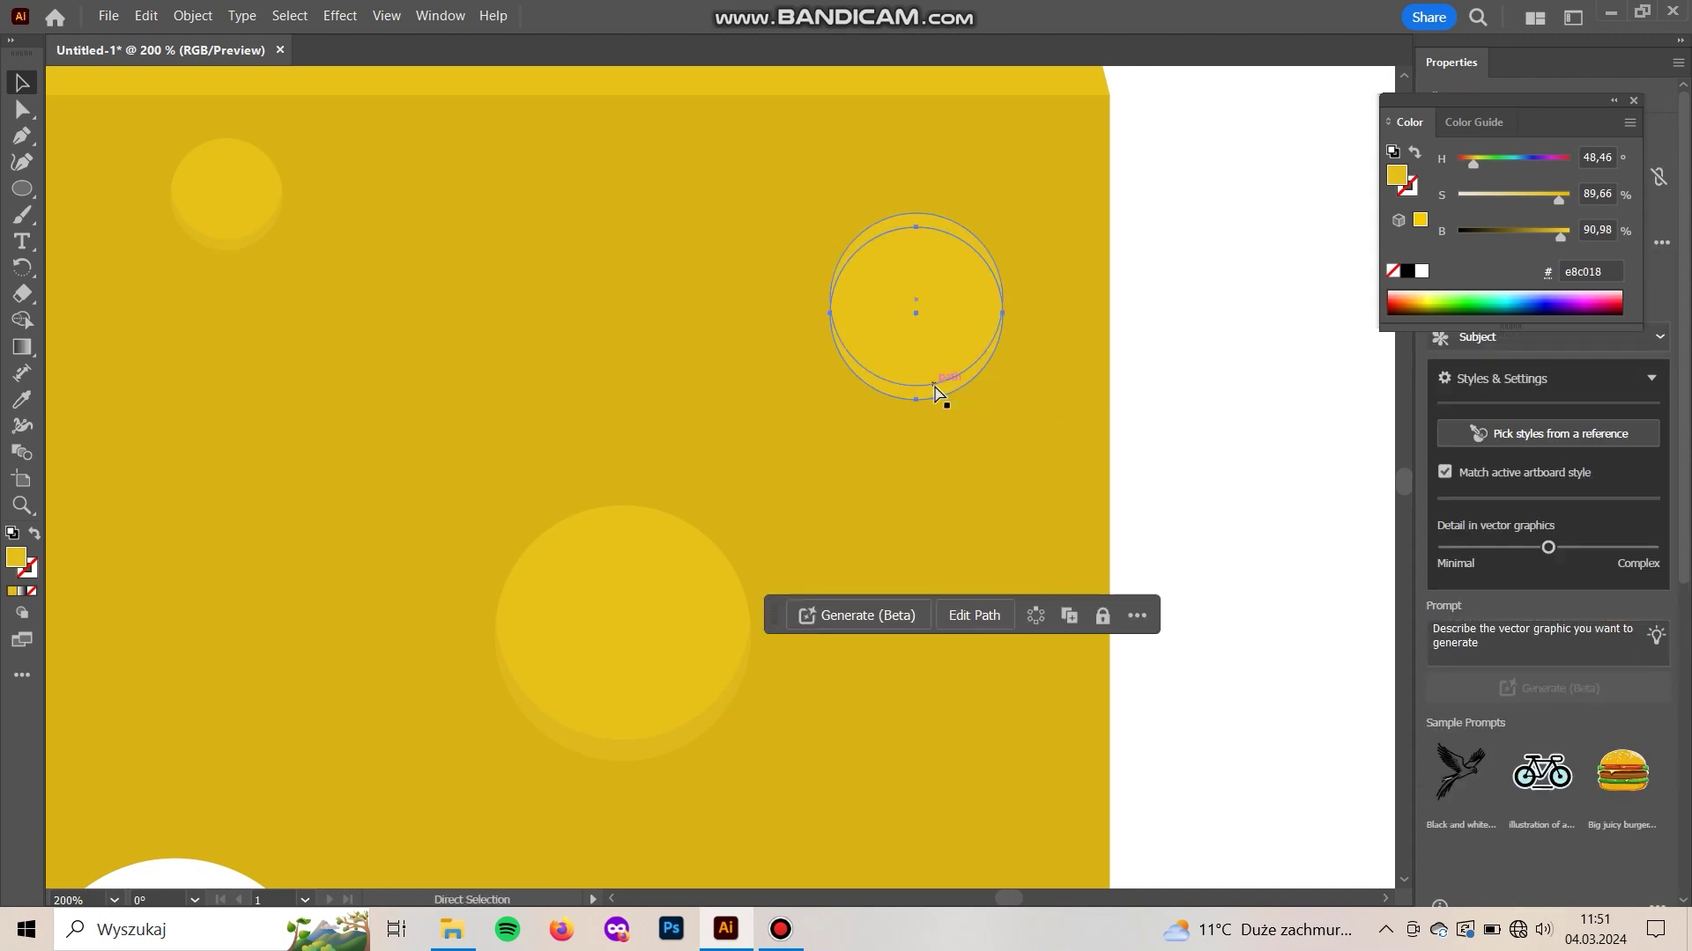
pyautogui.click(1257, 317)
pyautogui.click(933, 401)
pyautogui.click(975, 277)
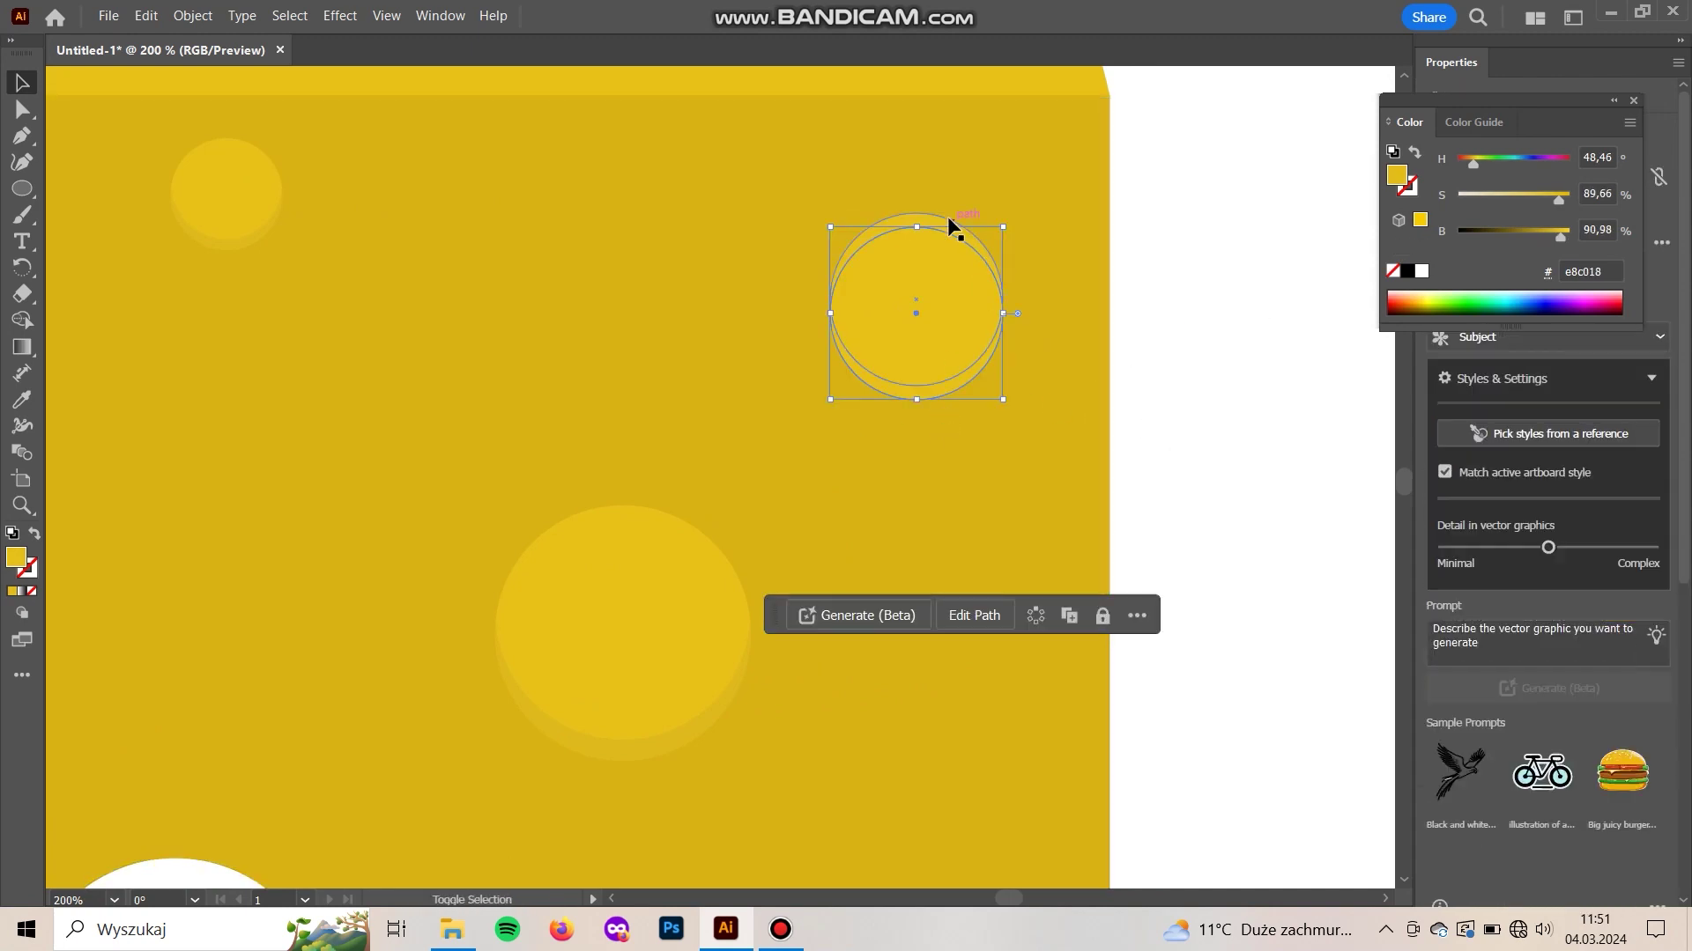
pyautogui.keyDown('shift'); pyautogui.click(930, 212); pyautogui.keyUp('shift')
pyautogui.hotkey('shift', 'm')
pyautogui.moveTo(999, 97); pyautogui.dragTo(1006, 54)
pyautogui.click(672, 788)
pyautogui.press('v')
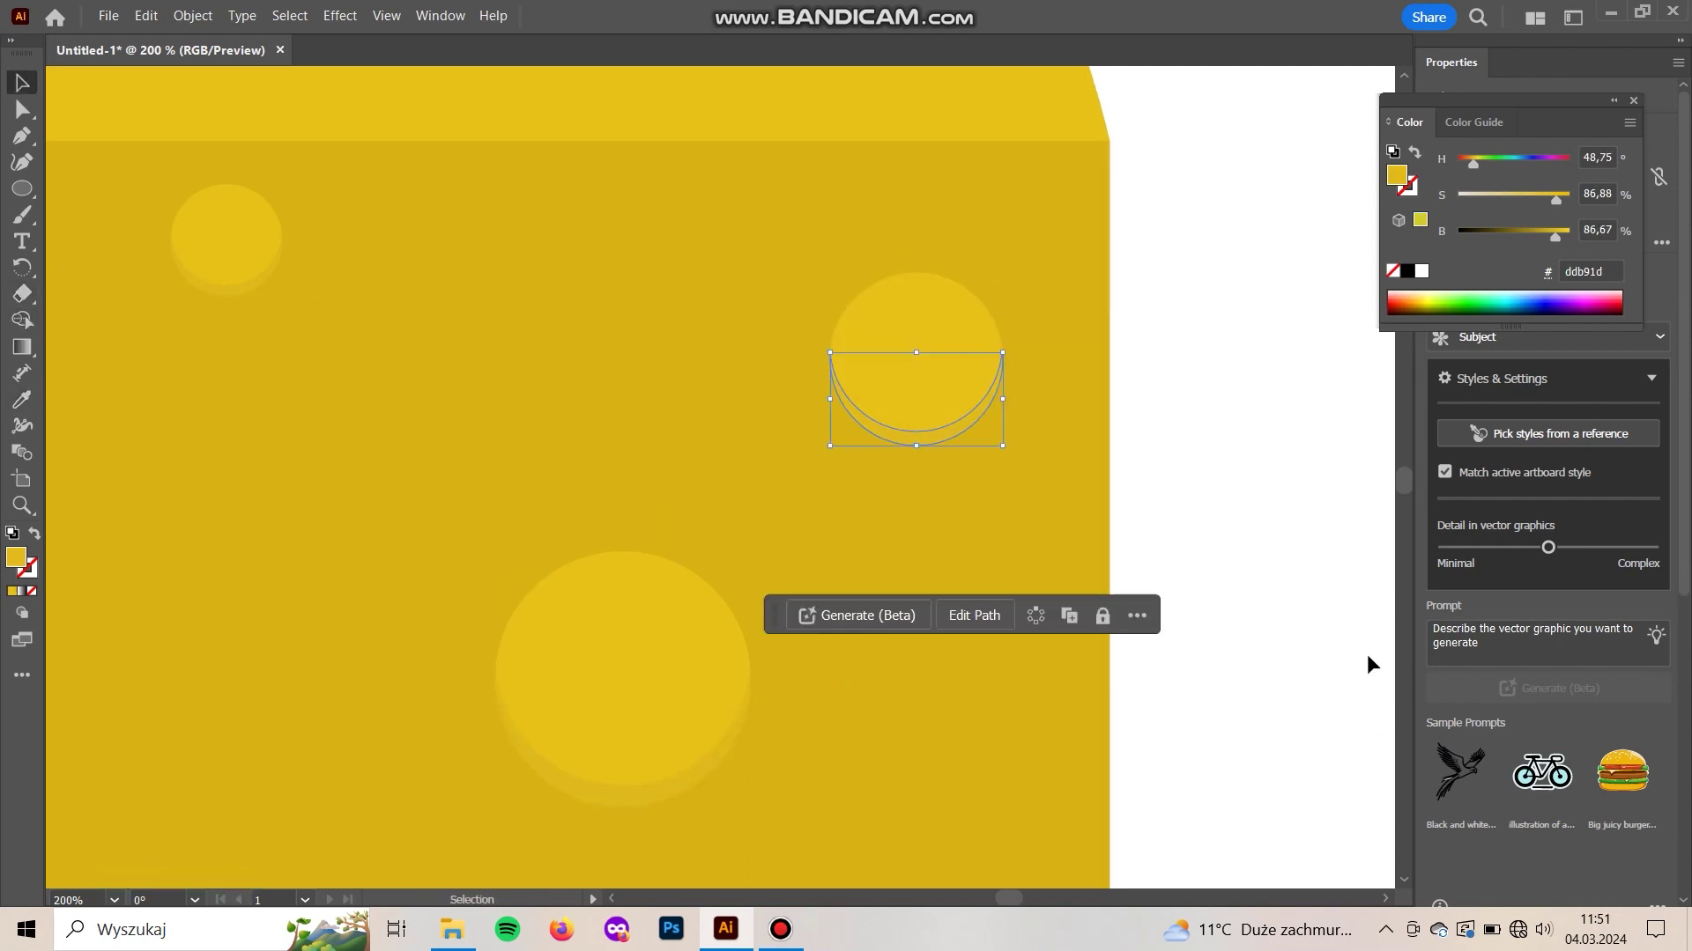
pyautogui.click(1367, 661)
# - Recolor the three circles on the cheese's top face to the lighter yellow f4cf31
pyautogui.moveTo(483, 322); pyautogui.dragTo(955, 763)
pyautogui.moveTo(1065, 547); pyautogui.dragTo(769, 570)
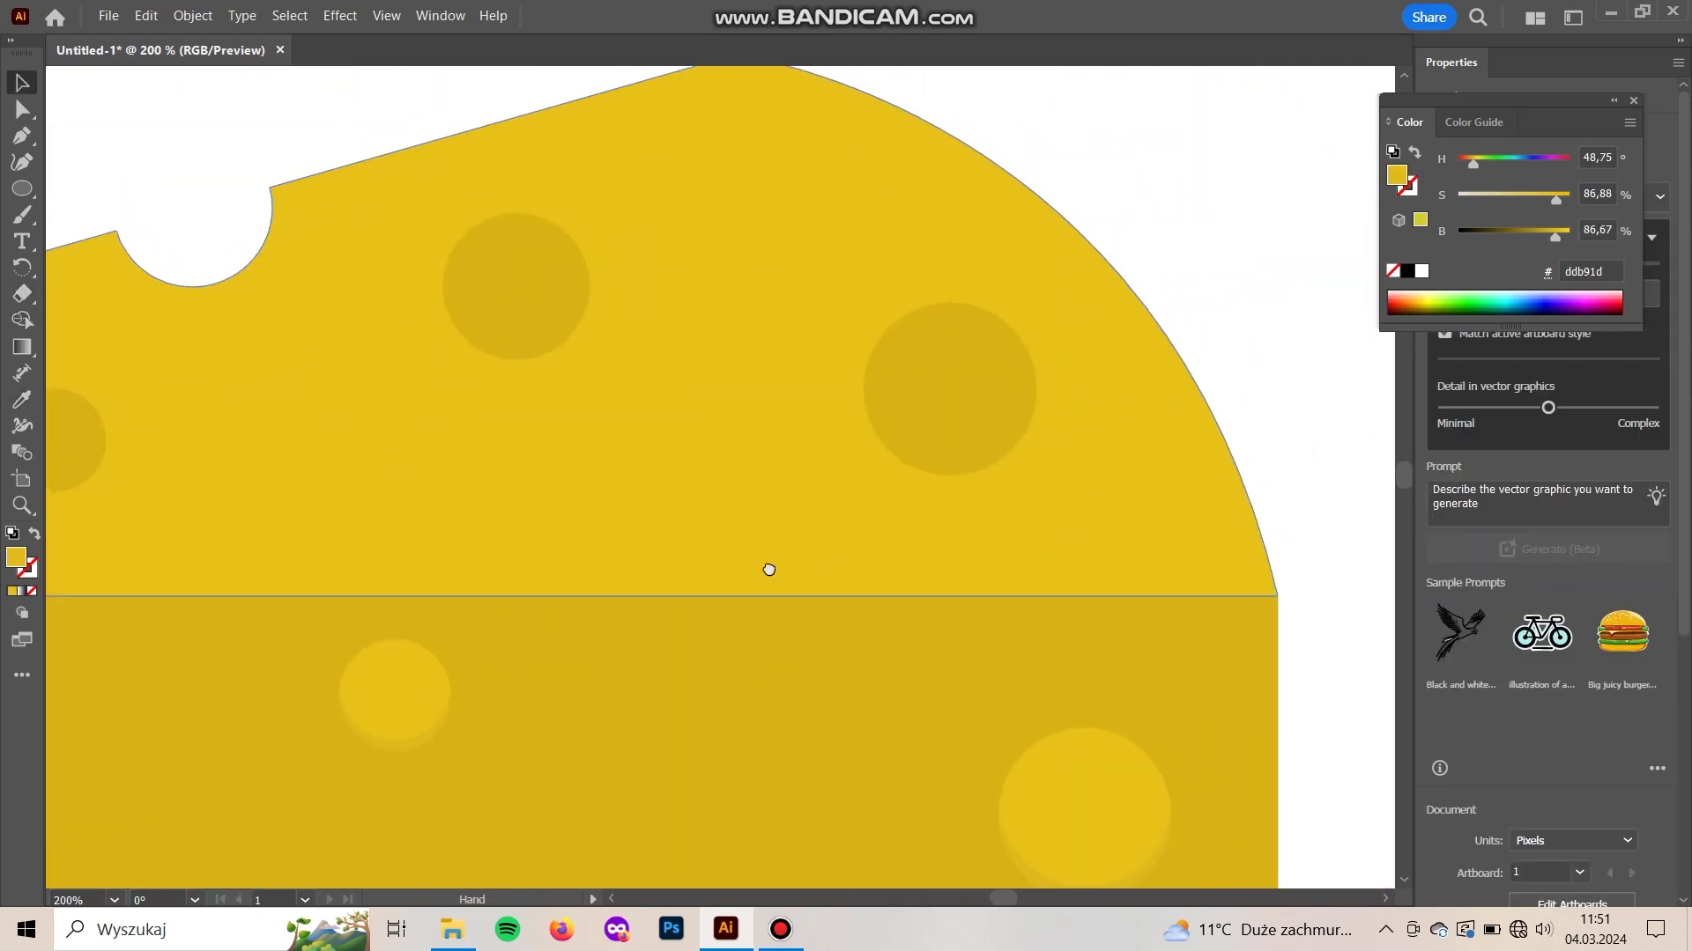
pyautogui.click(966, 399)
pyautogui.moveTo(485, 297); pyautogui.dragTo(642, 264)
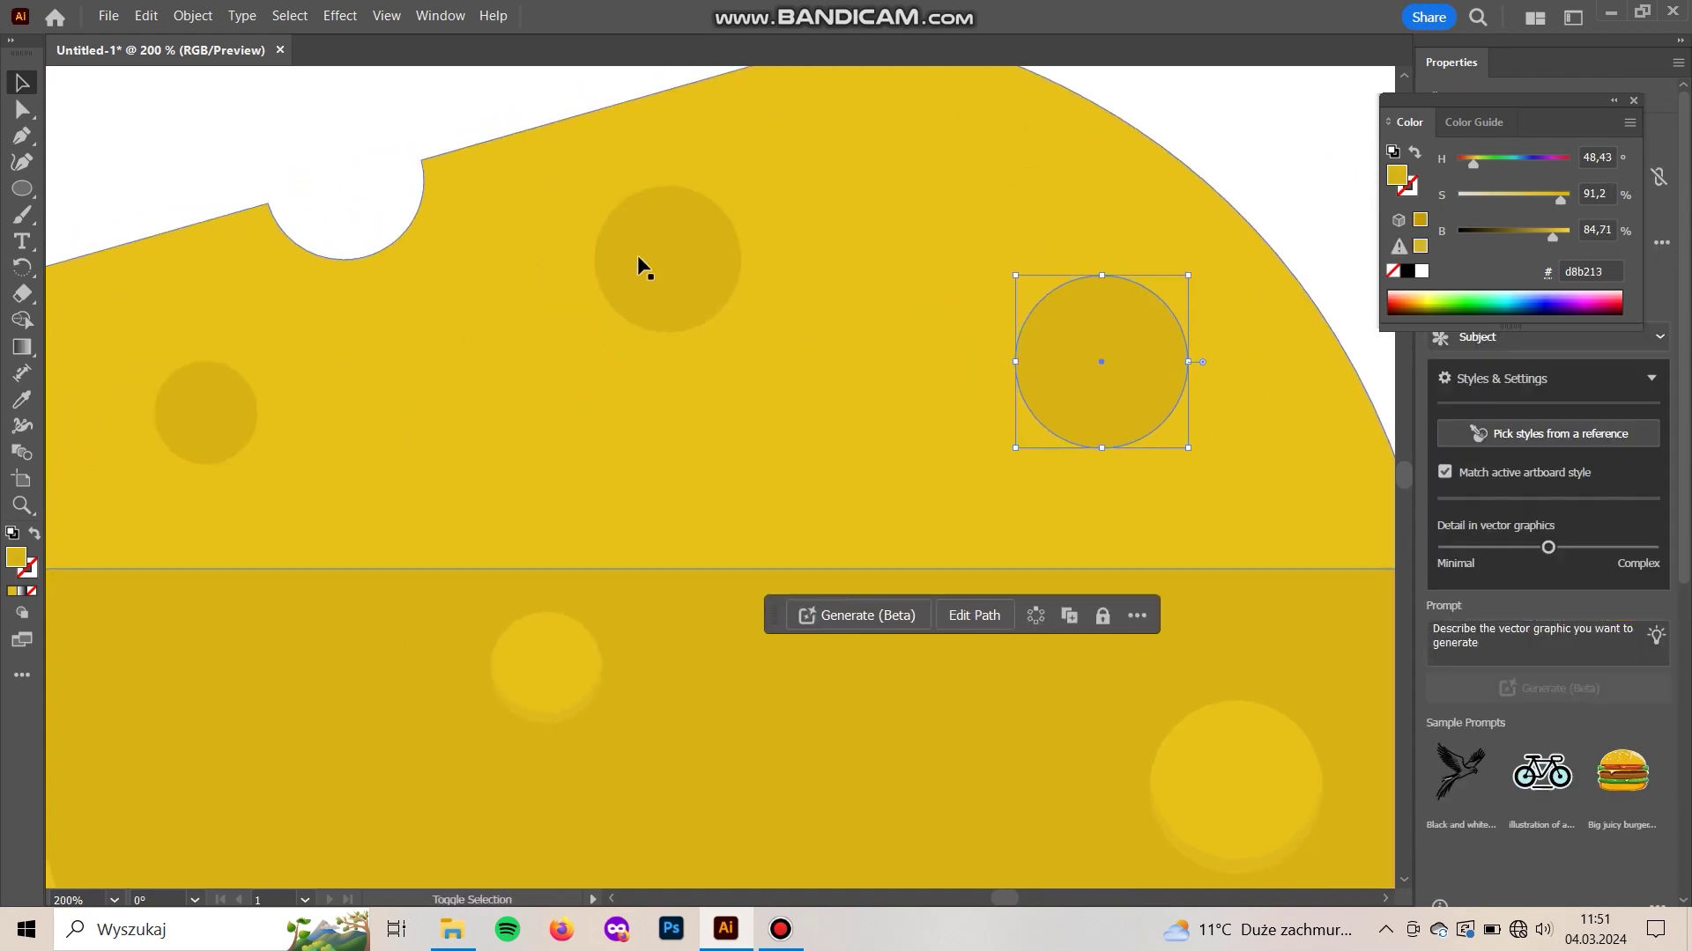
pyautogui.keyDown('shift'); pyautogui.click(245, 392); pyautogui.keyUp('shift')
pyautogui.doubleClick(15, 558)
pyautogui.moveTo(1322, 326); pyautogui.dragTo(1305, 299)
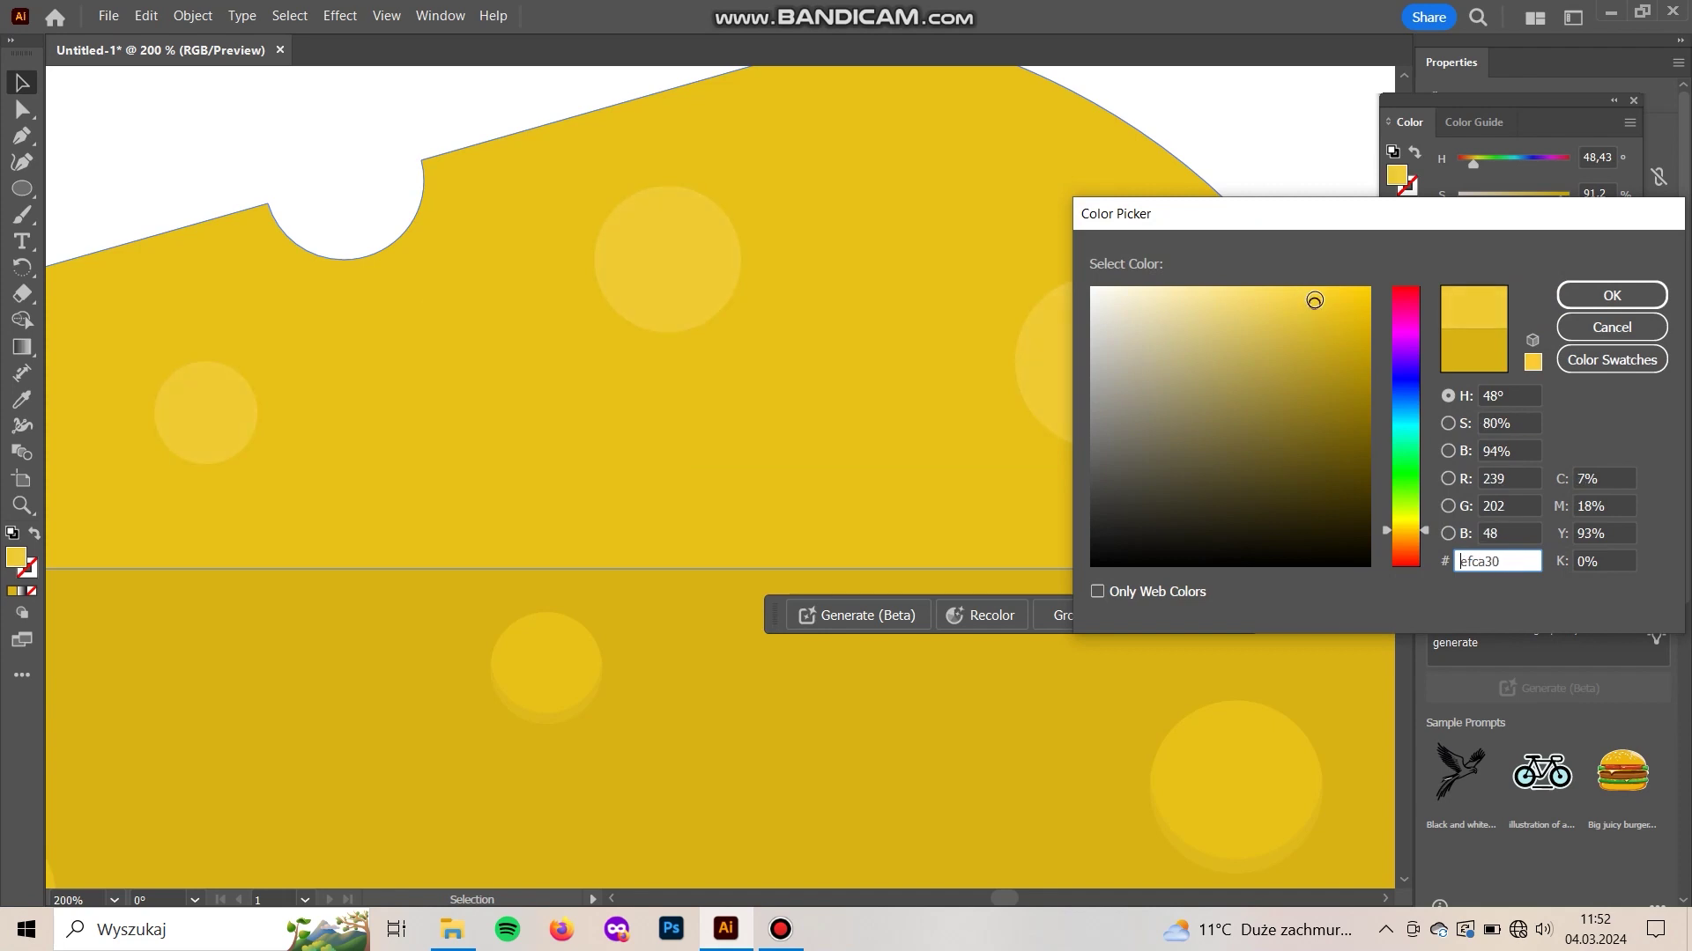
pyautogui.click(1611, 295)
pyautogui.click(1297, 177)
# - Duplicate the rightmost circle on the top face and offset one of the two slightly upward
pyautogui.hscroll(2, 1145, 281)
pyautogui.scroll(-1, 1145, 282)
pyautogui.click(1042, 346)
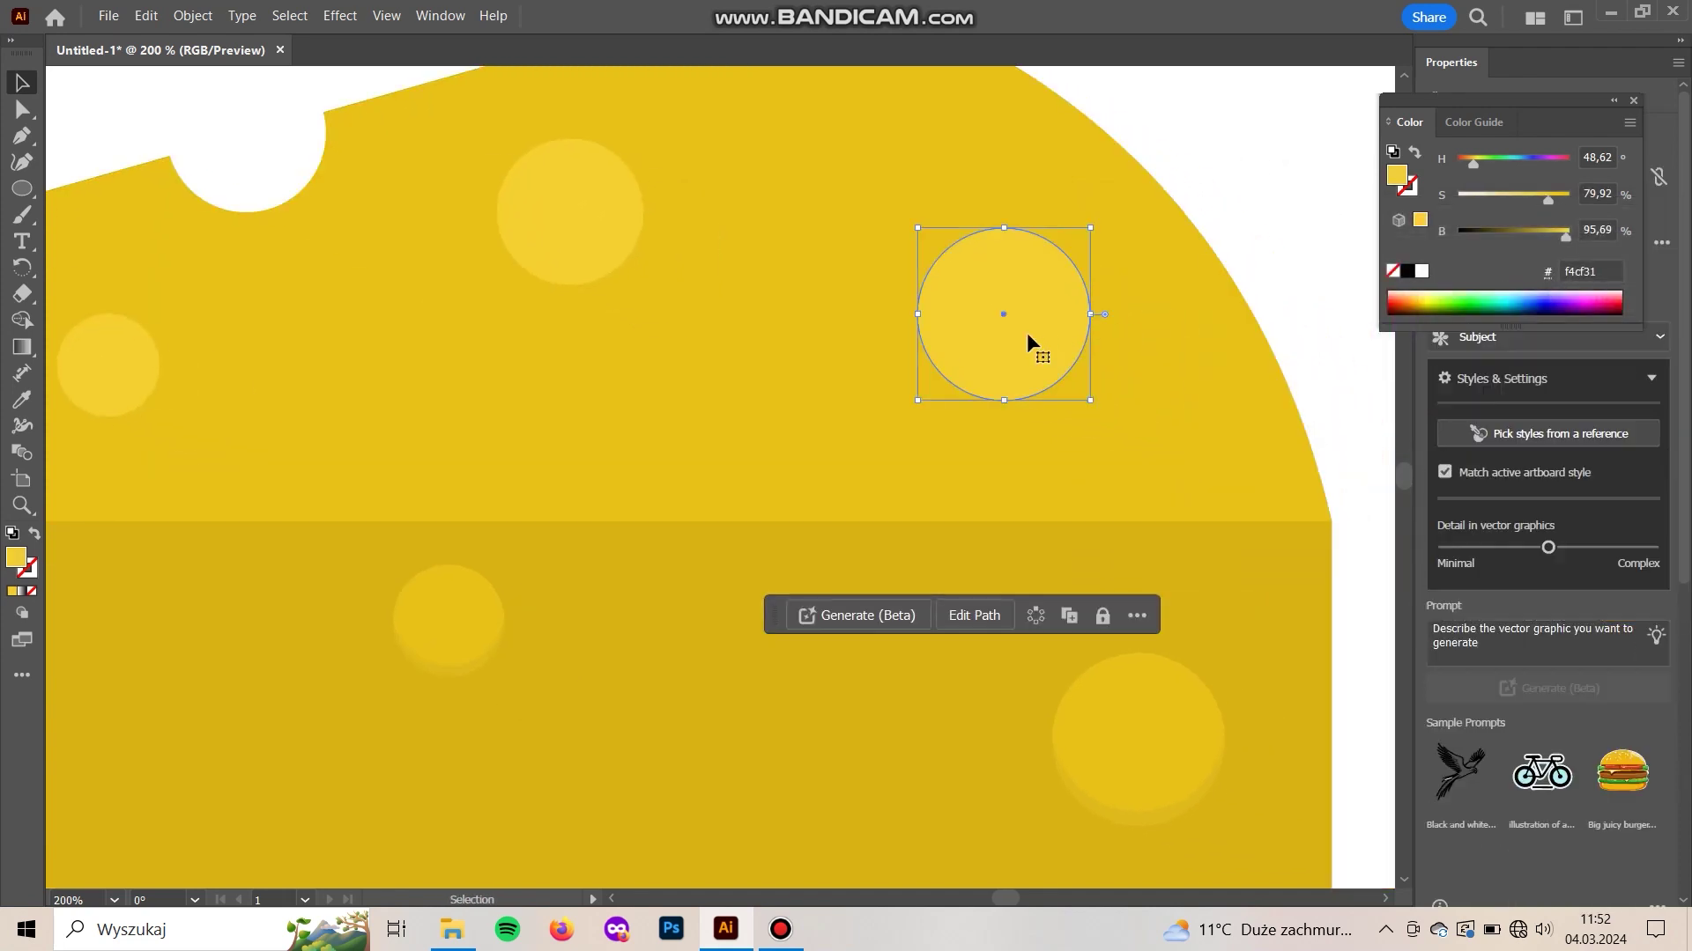
pyautogui.click(1283, 250)
# - Split the rightmost circle pair on the top face with the Shape Builder, leaving a light circle and a lower crescent
pyautogui.click(1055, 381)
pyautogui.keyDown('shift'); pyautogui.click(1046, 351); pyautogui.keyUp('shift')
pyautogui.keyDown('shift'); pyautogui.click(1046, 350); pyautogui.keyUp('shift')
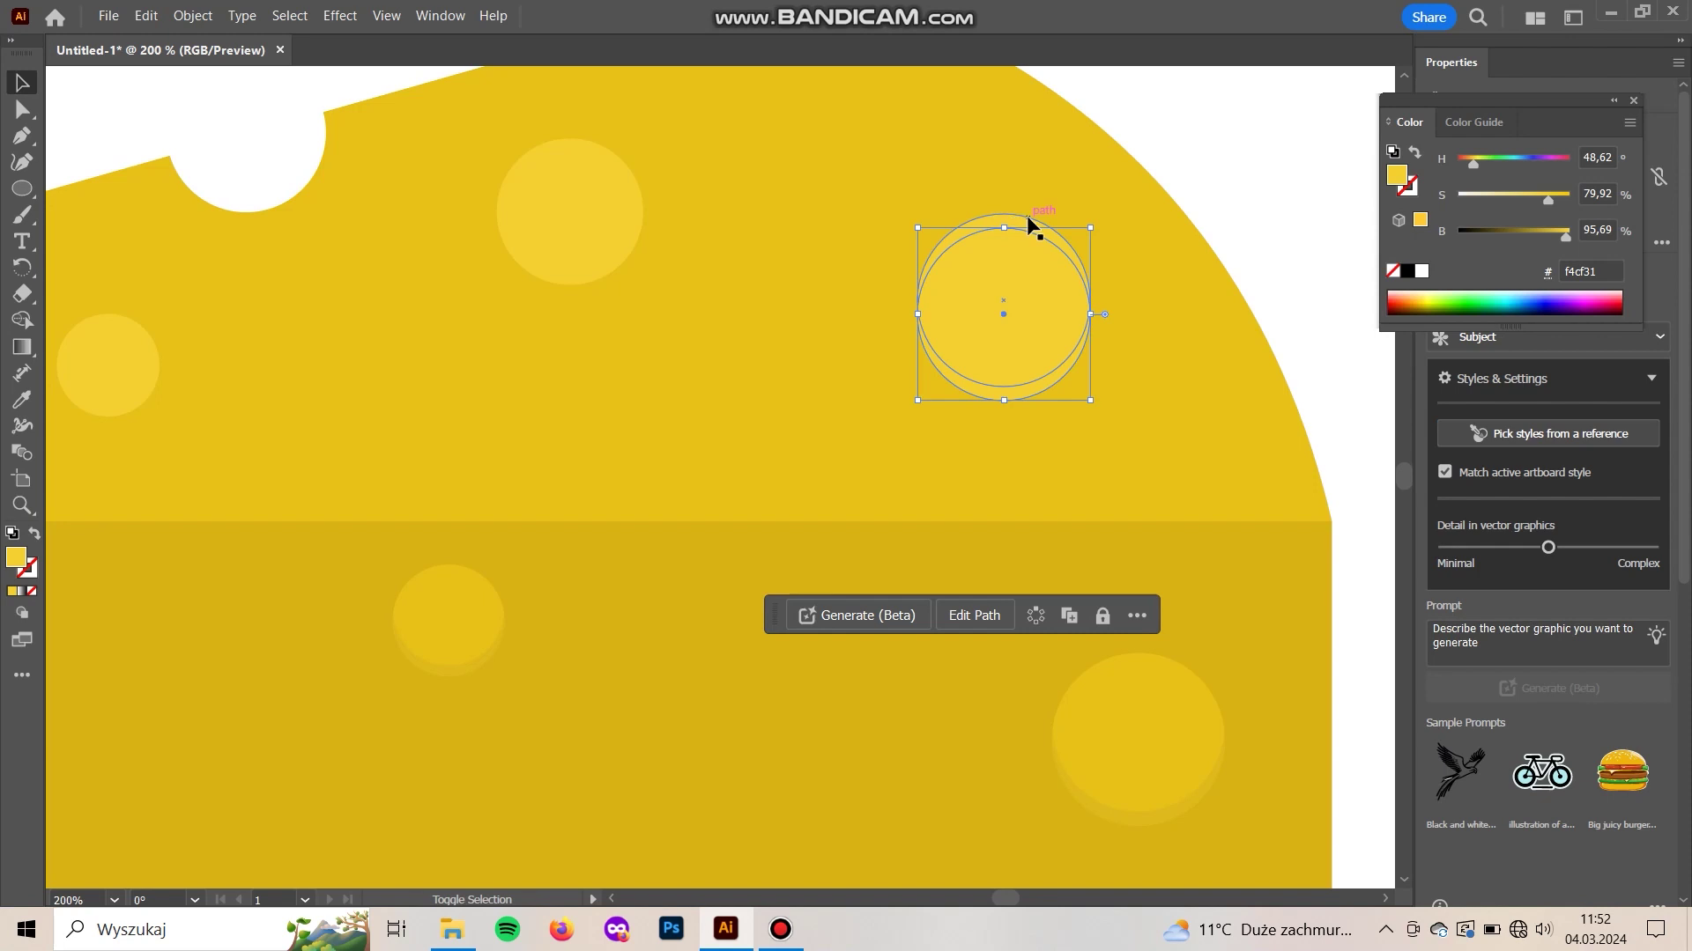
pyautogui.keyDown('shift'); pyautogui.click(1036, 217); pyautogui.keyUp('shift')
pyautogui.hotkey('shift', 'm')
pyautogui.click(1061, 291)
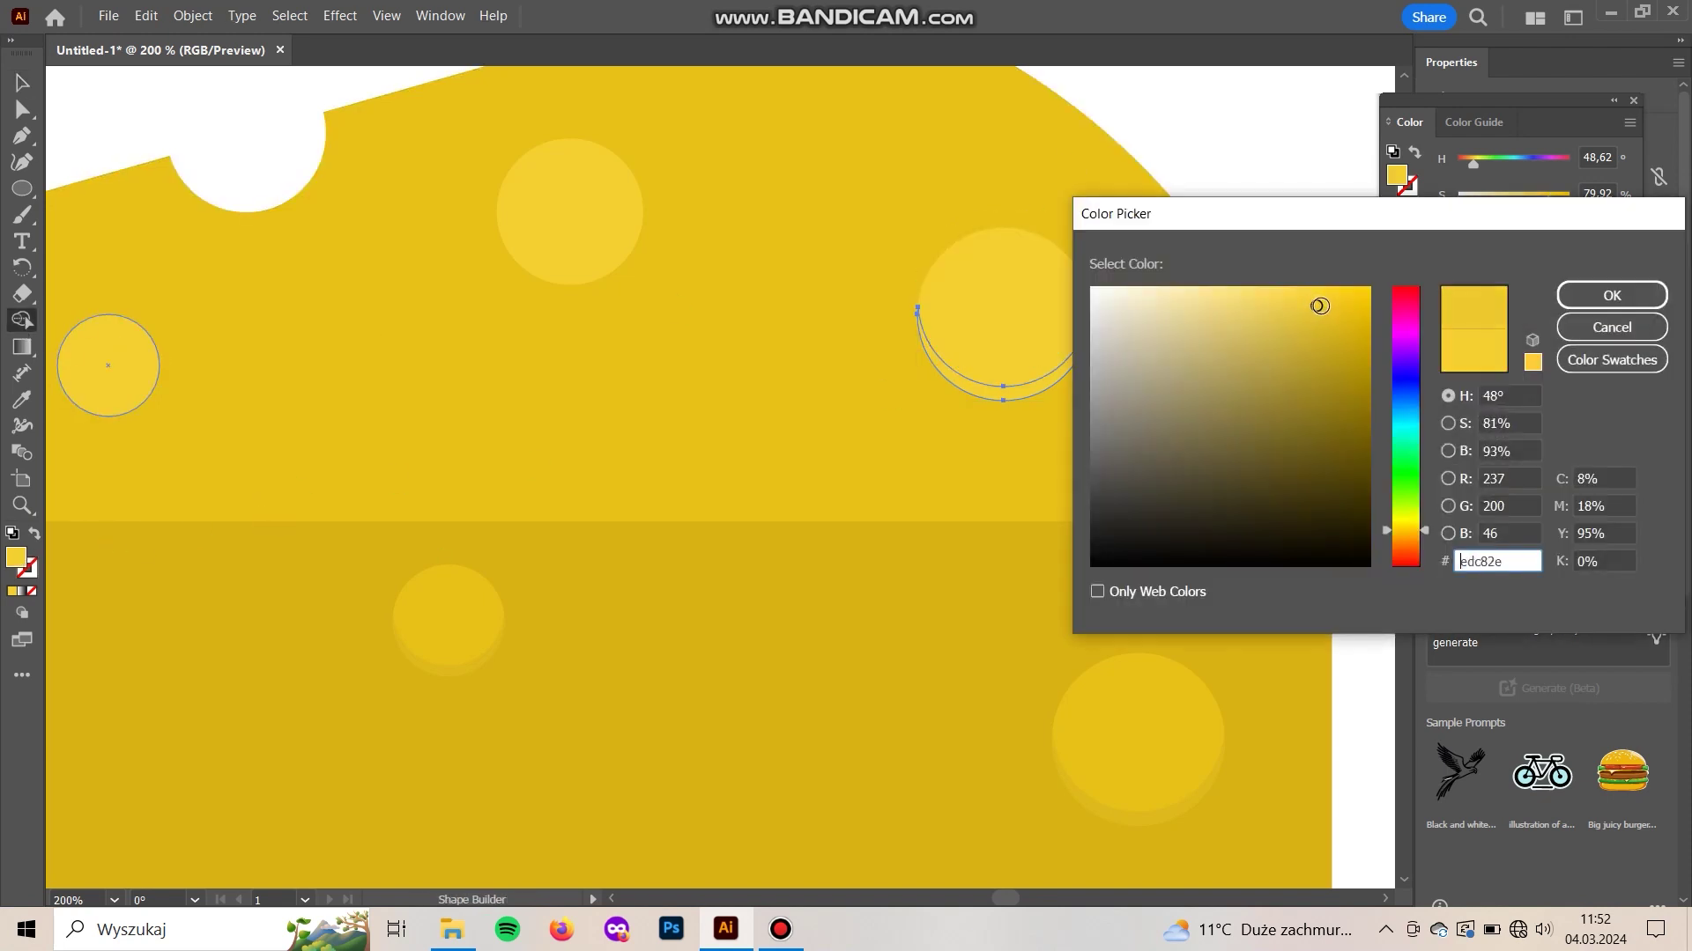
pyautogui.click(1595, 304)
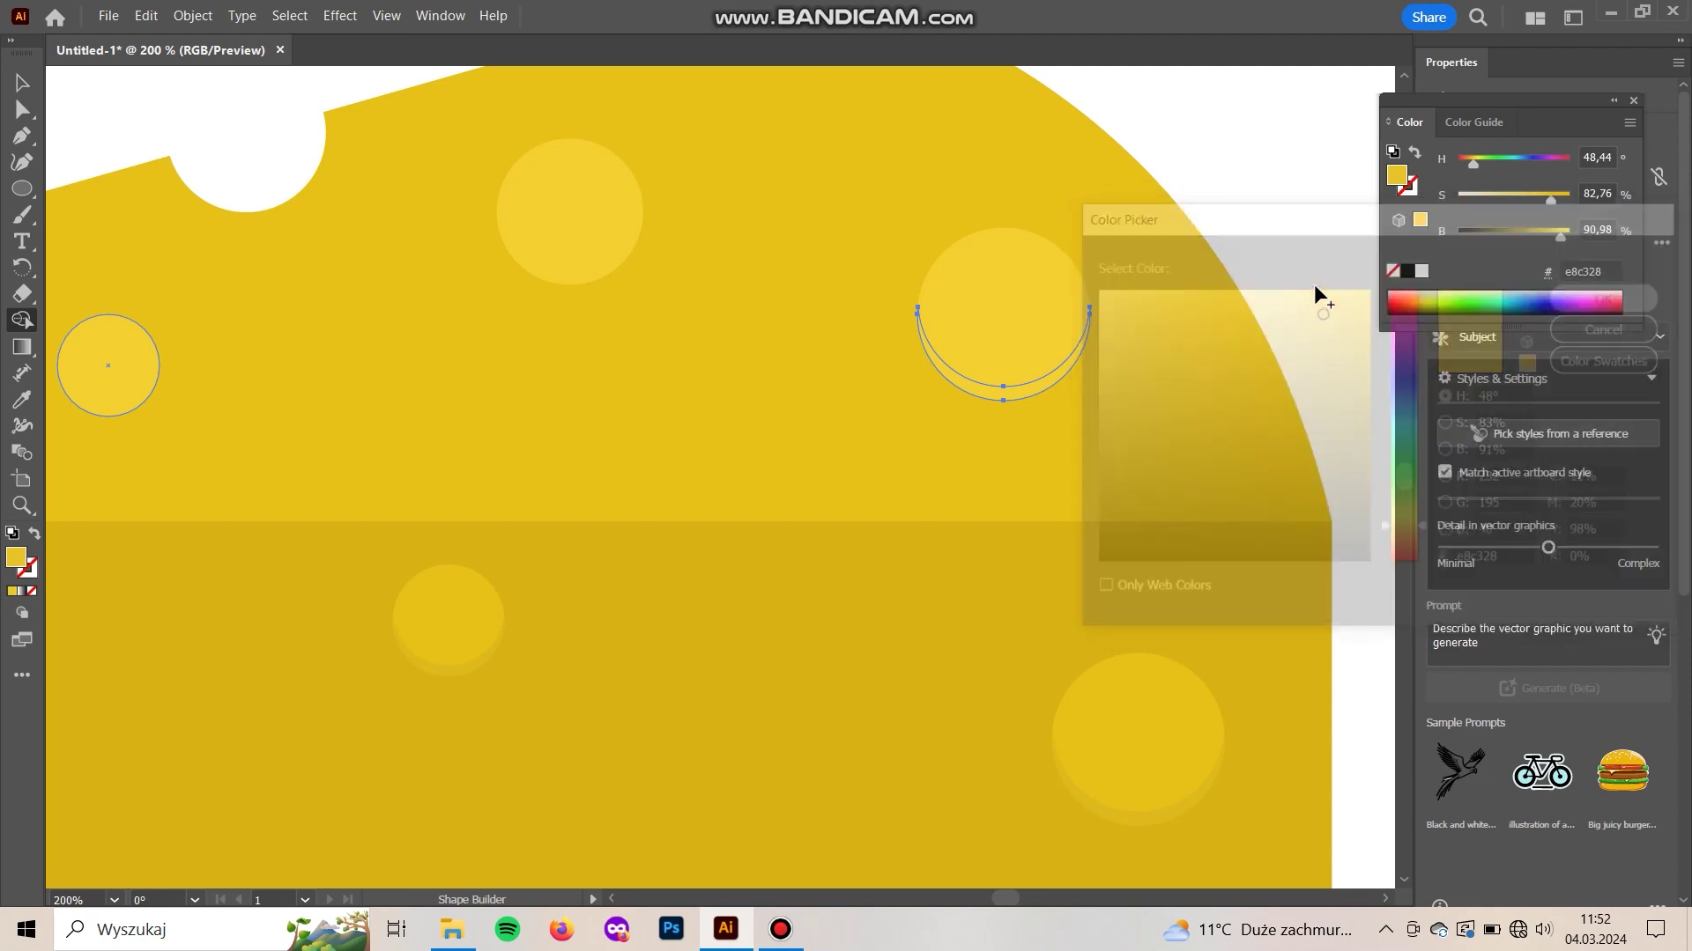
pyautogui.press('v')
pyautogui.moveTo(1030, 391); pyautogui.dragTo(1046, 462)
pyautogui.hotkey('ctrl', 'z')
# - Set the fill of the lower crescent under the top face's rightmost circle to eac52d
pyautogui.doubleClick(24, 564)
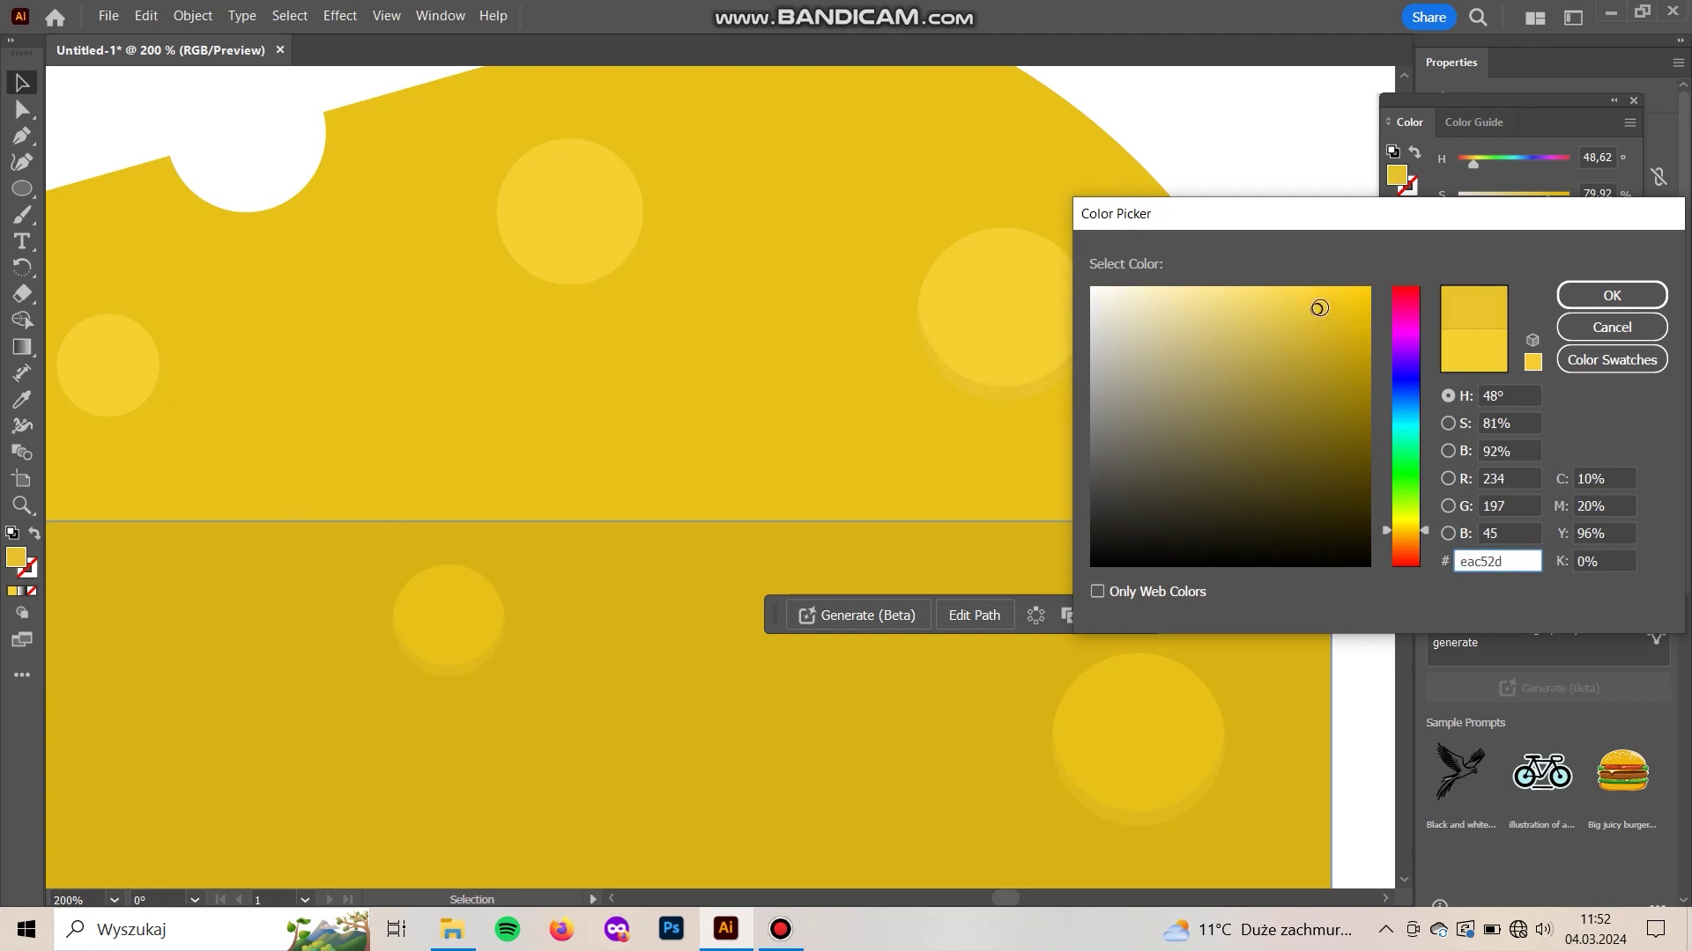
pyautogui.press('Return')
# - Duplicate the middle circle on the top face and offset the copy slightly upward
pyautogui.moveTo(1277, 560); pyautogui.dragTo(1468, 574)
pyautogui.click(805, 267)
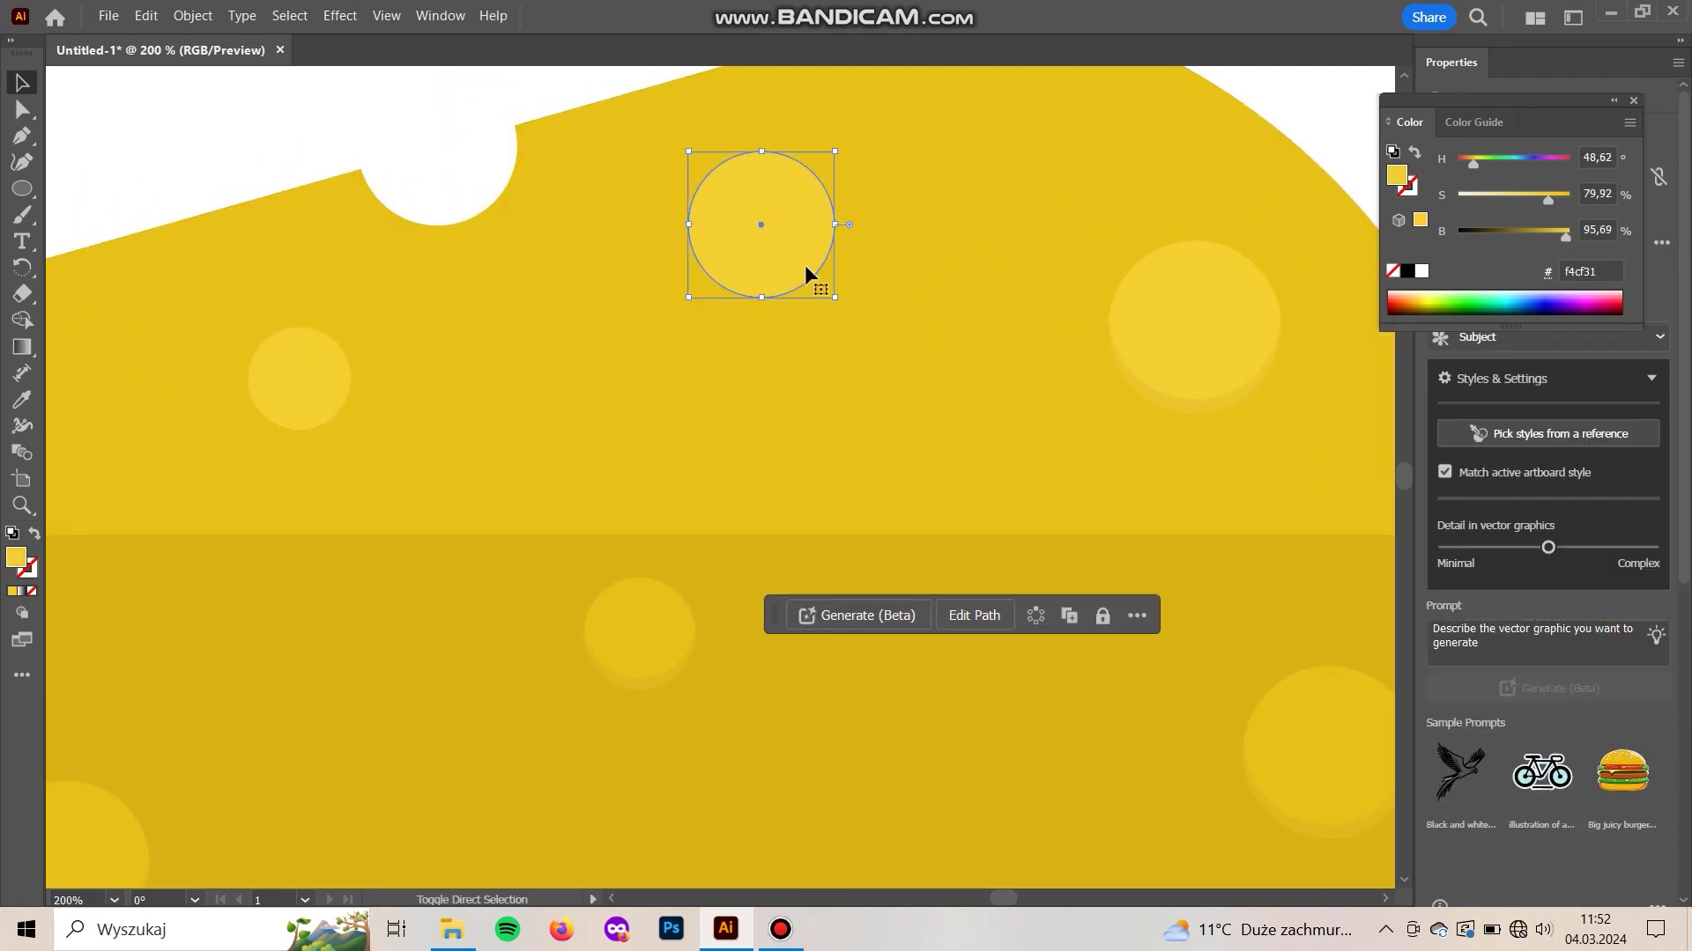
pyautogui.moveTo(793, 234); pyautogui.dragTo(791, 223)
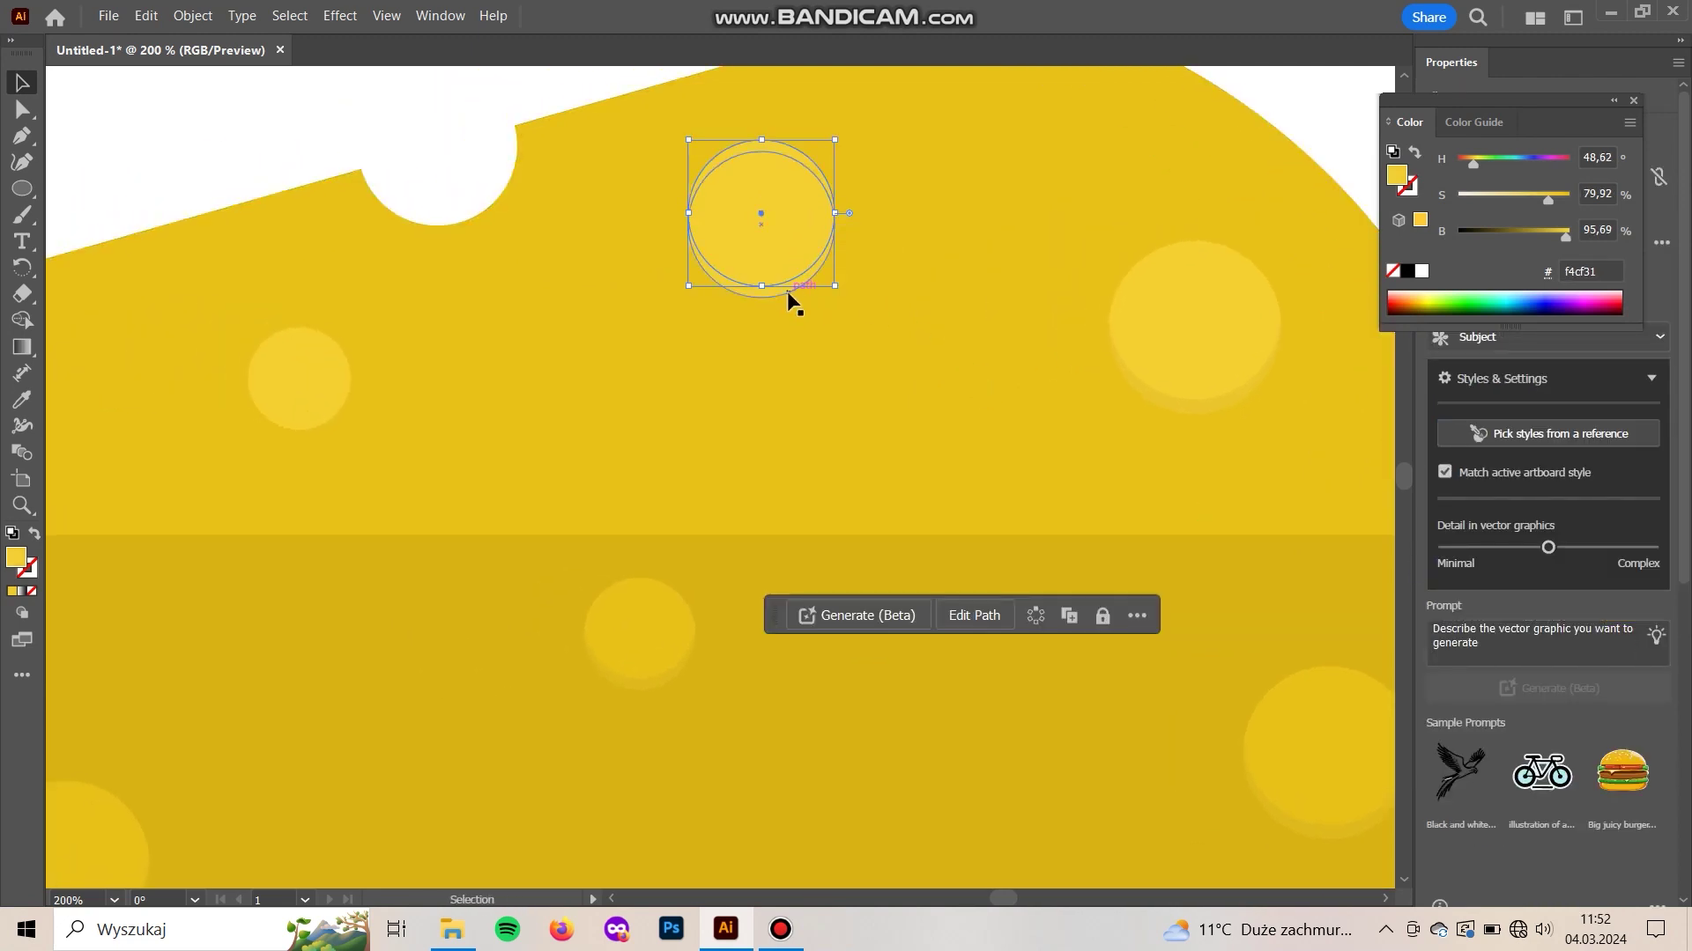
pyautogui.click(717, 123)
# - Split the middle circle pair on the top face with the Shape Builder and color its lower crescent to match the rightmost hole's shadow
pyautogui.click(811, 269)
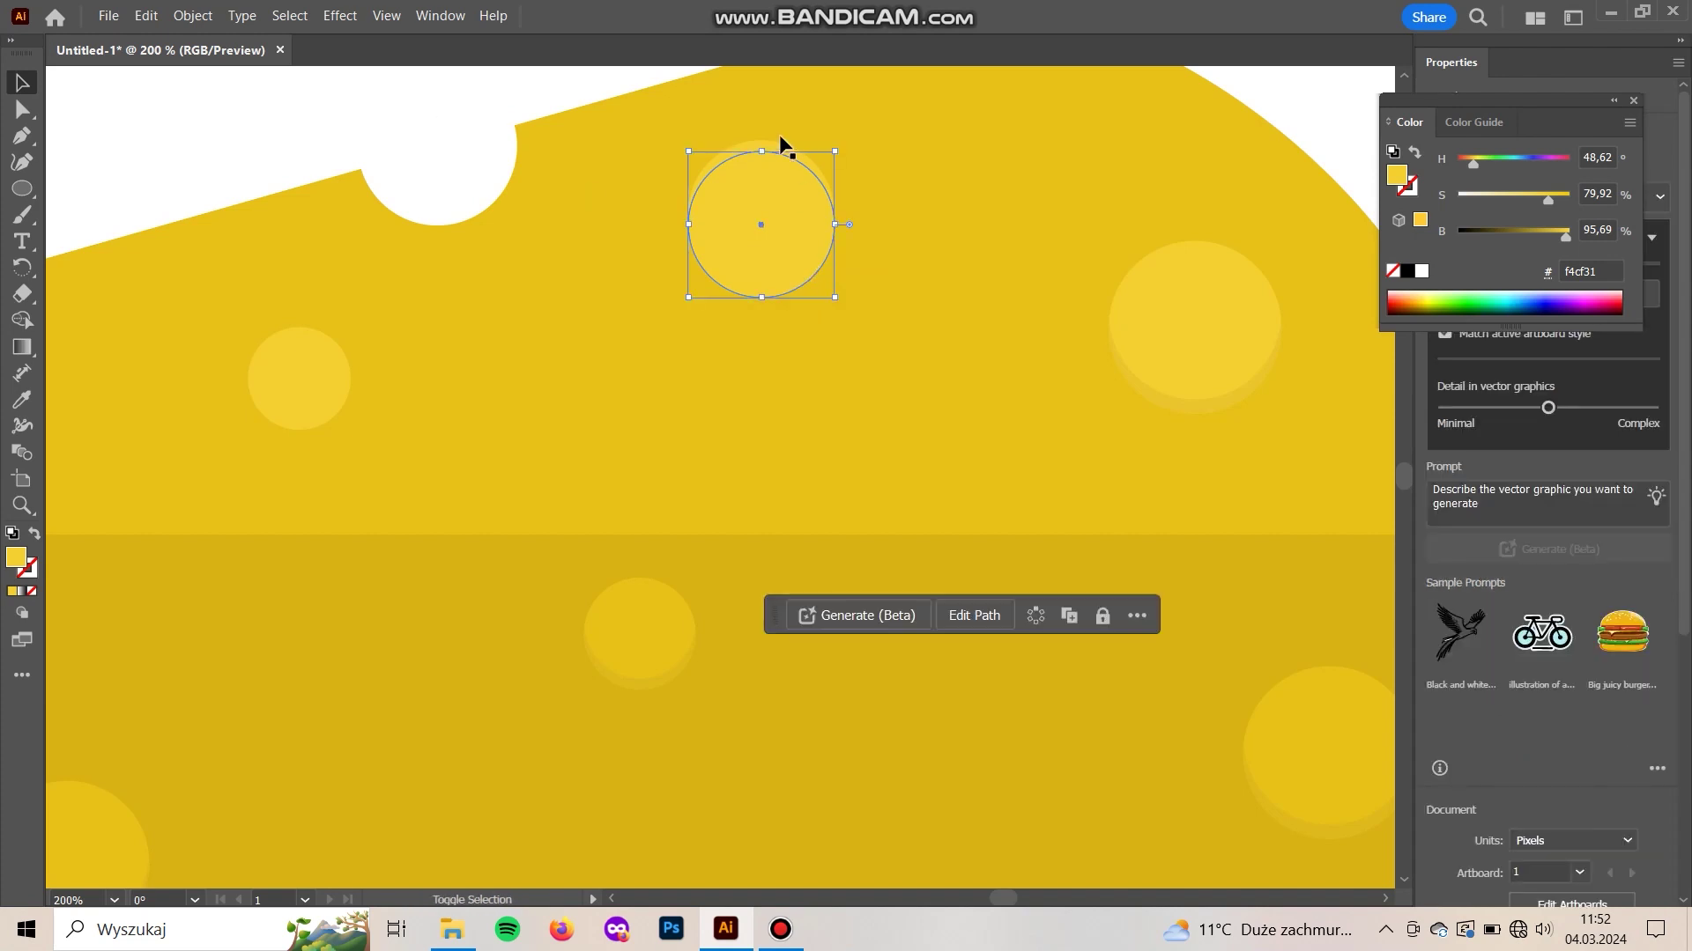
pyautogui.keyDown('shift'); pyautogui.click(784, 146); pyautogui.keyUp('shift')
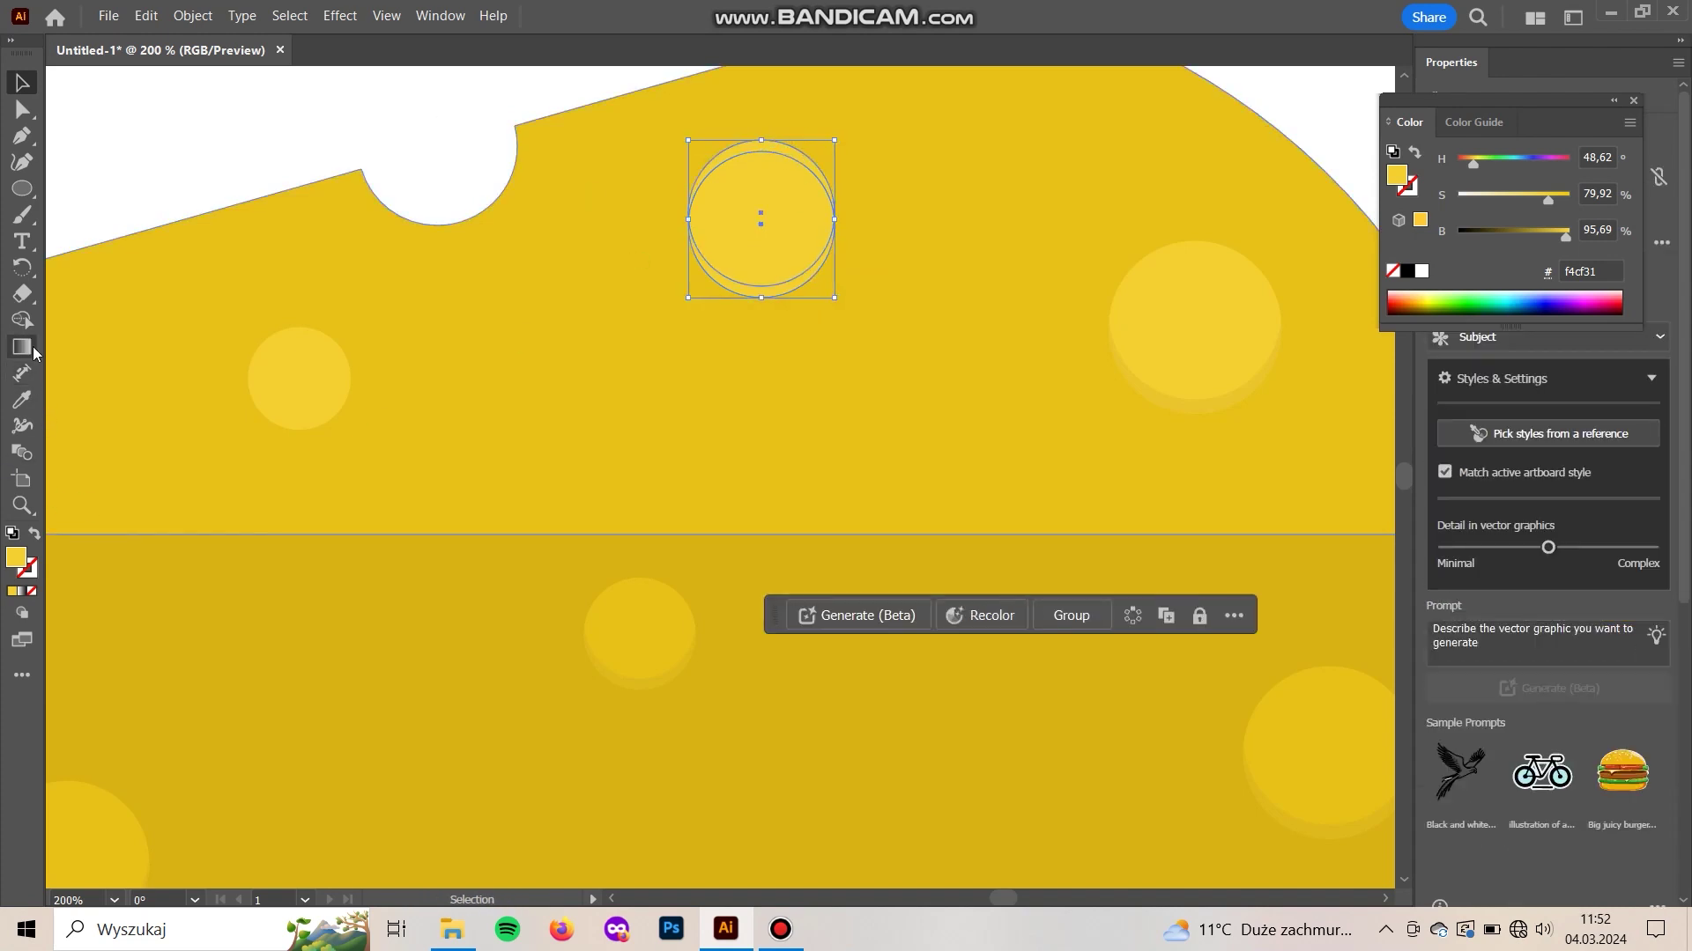
pyautogui.hotkey('shift', 'm')
pyautogui.click(805, 246)
pyautogui.press('a')
# - Duplicate the small leftmost circle on the top face and nudge one of the two slightly upward
pyautogui.click(317, 415)
pyautogui.hscroll(-3, 608, 491)
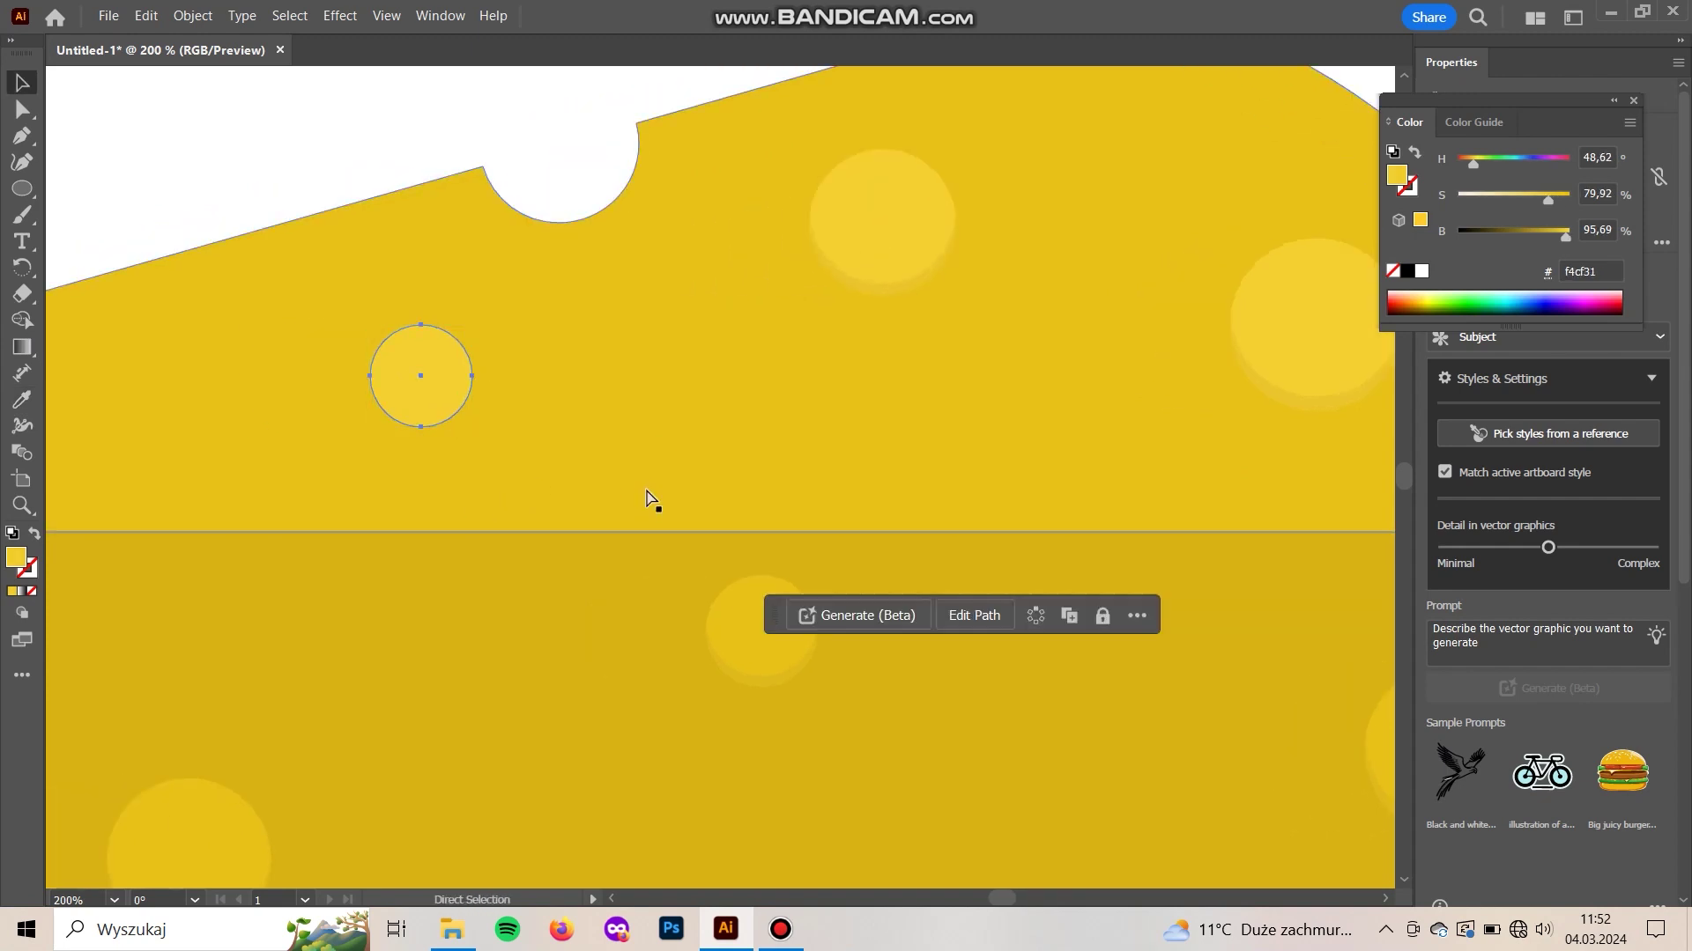
pyautogui.press('Up')
pyautogui.press('Up')
pyautogui.press('Up')
pyautogui.press('Up')
pyautogui.press('Up')
pyautogui.press('Up')
pyautogui.click(451, 472)
# - Split the small leftmost circle pair on the top face with the Shape Builder and fill its lower crescent with the sampled shade eac52d
pyautogui.click(434, 420)
pyautogui.keyDown('shift'); pyautogui.click(437, 412); pyautogui.keyUp('shift')
pyautogui.keyDown('shift'); pyautogui.click(436, 411); pyautogui.keyUp('shift')
pyautogui.keyDown('shift'); pyautogui.click(435, 320); pyautogui.keyUp('shift')
pyautogui.click(29, 327)
pyautogui.moveTo(423, 386); pyautogui.dragTo(489, 224)
pyautogui.press('i')
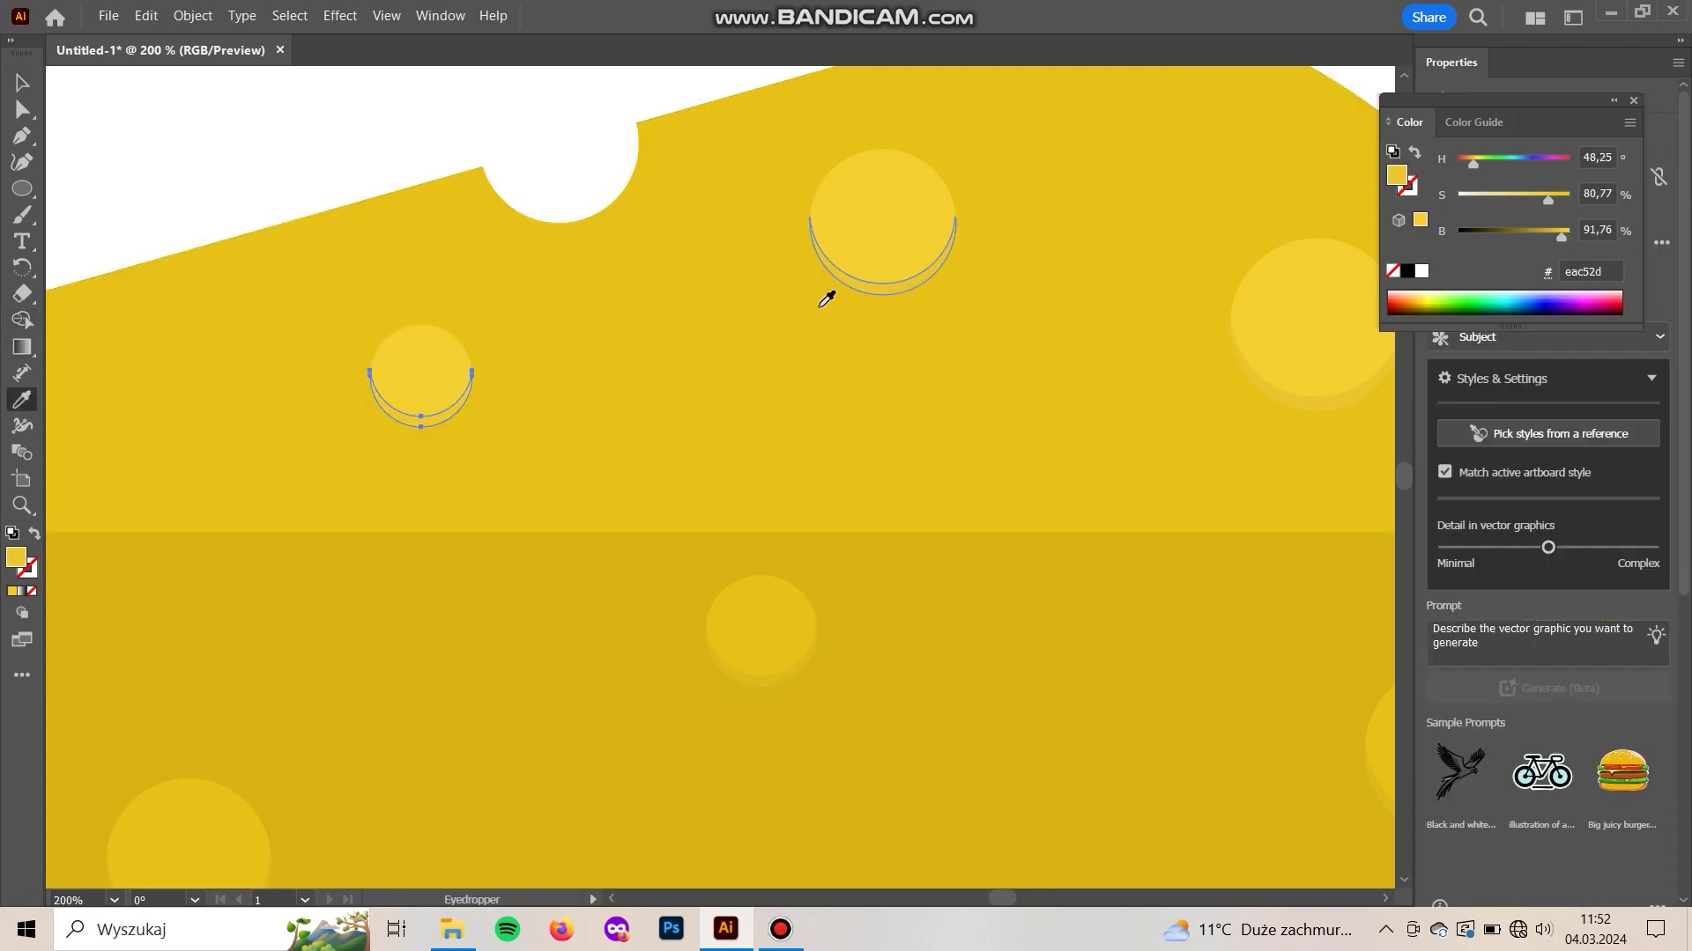
pyautogui.press('v')
pyautogui.click(387, 123)
# - Examine the whole cheese wedge illustration on the full artboard
pyautogui.hotkey('ctrl', '-')
pyautogui.hotkey('ctrl', '-')
pyautogui.hotkey('ctrl', '-')
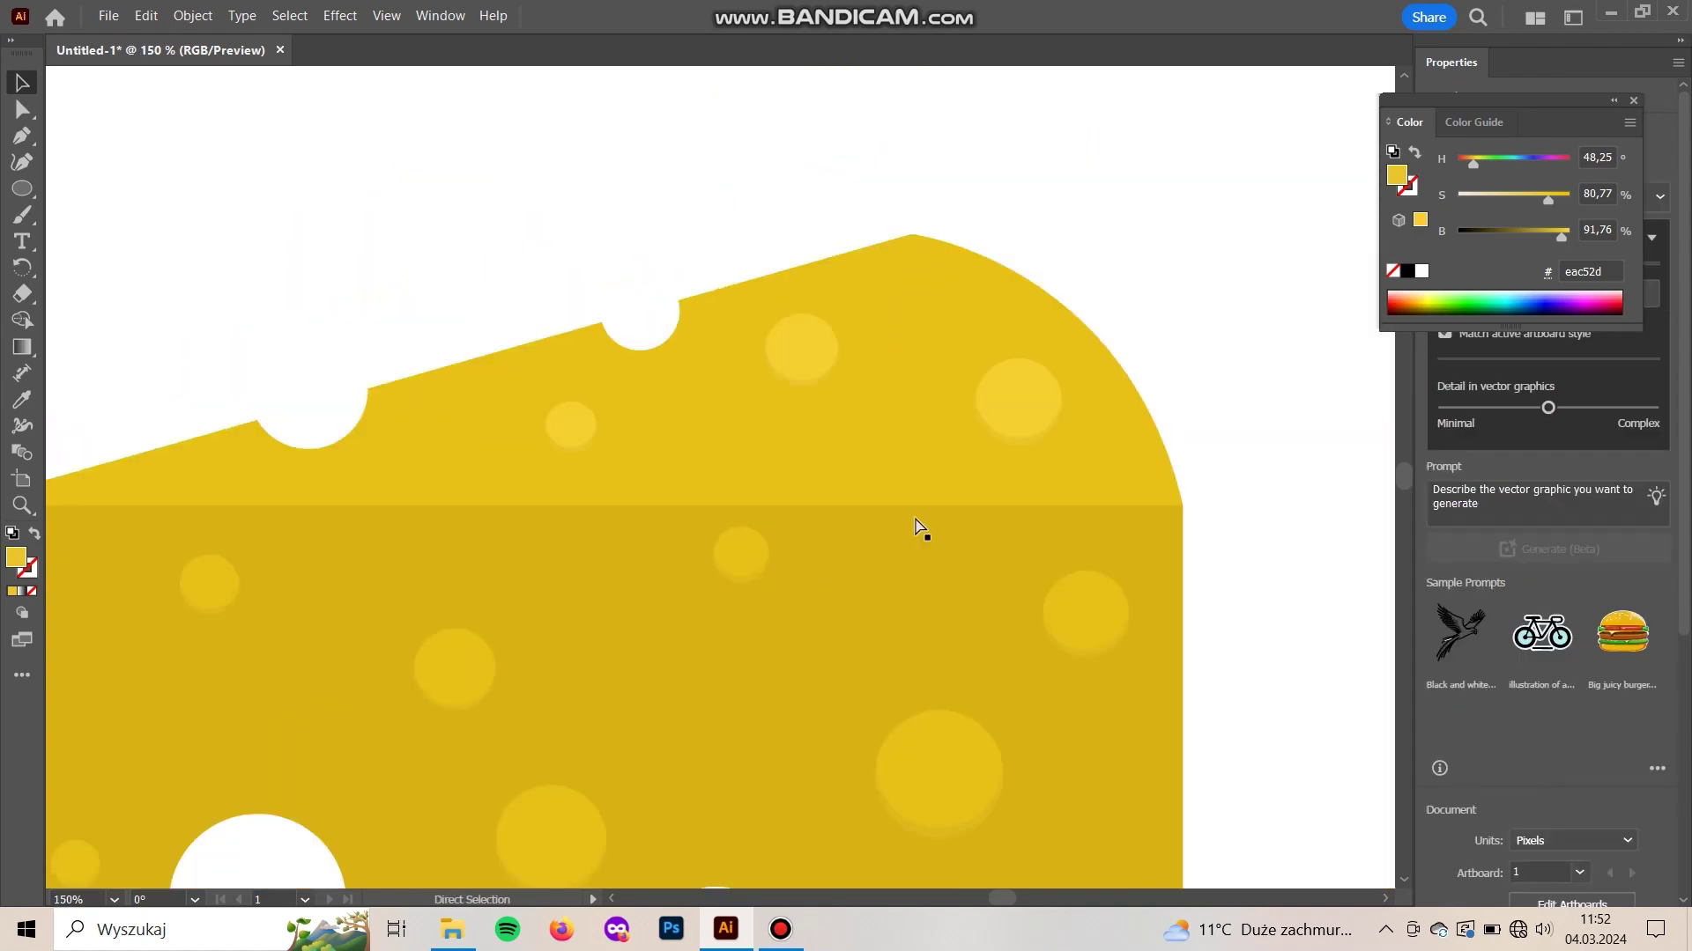
pyautogui.moveTo(1037, 624); pyautogui.dragTo(1158, 509)
pyautogui.hotkey('ctrl', '+')
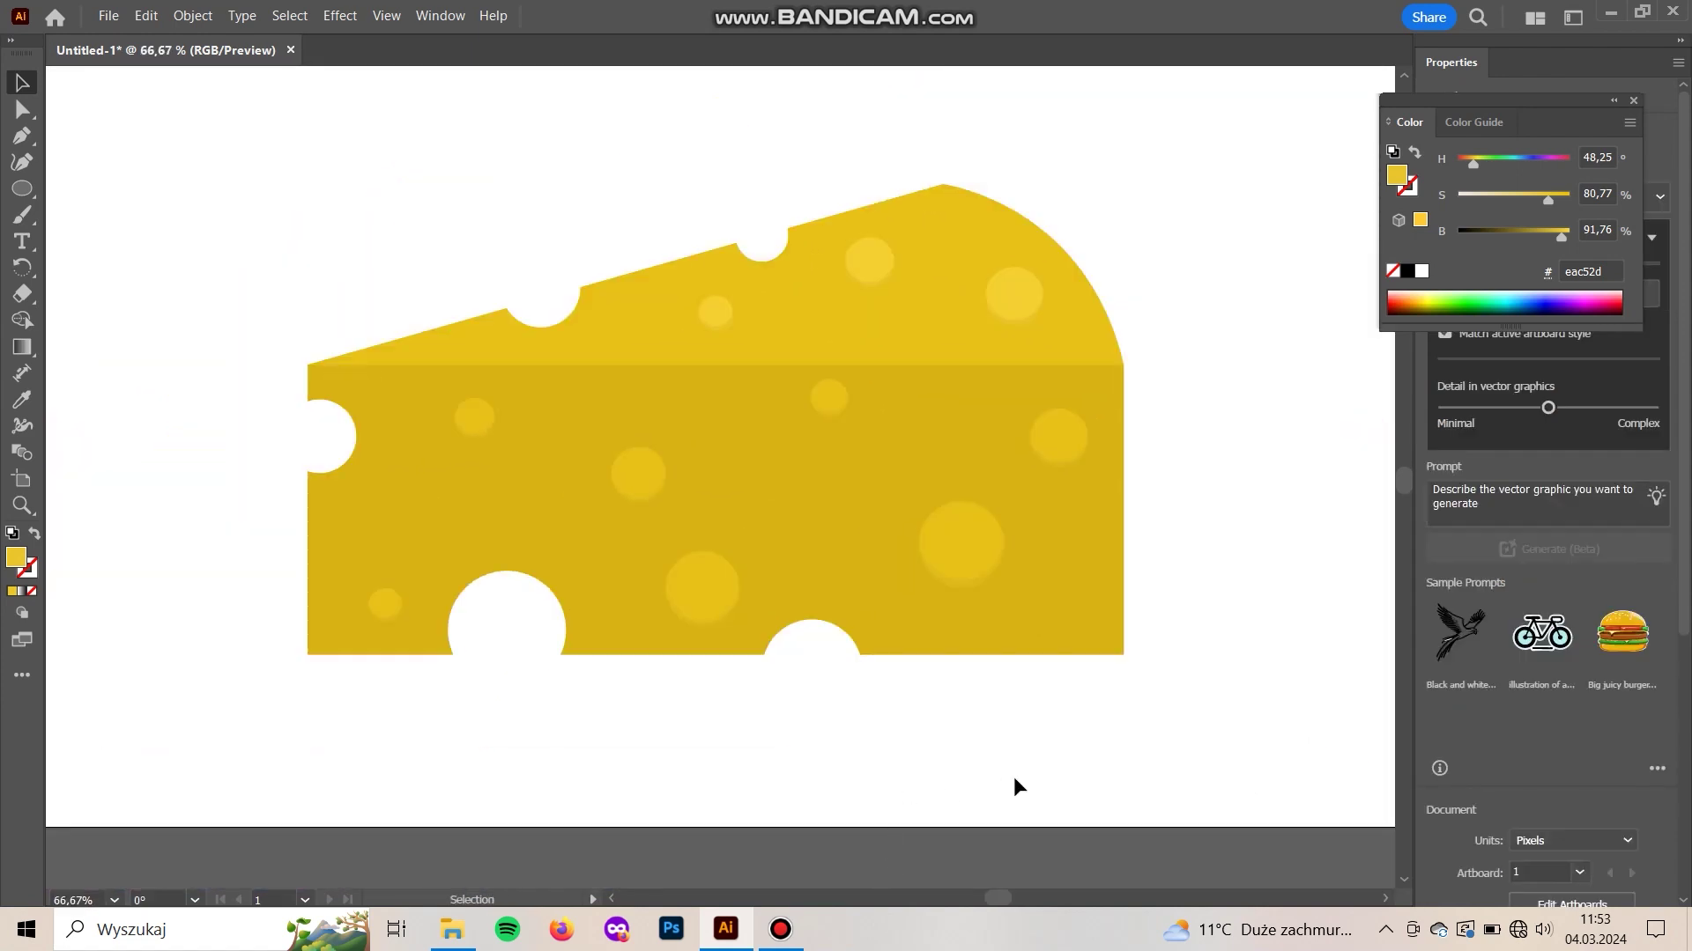
pyautogui.scroll(1, 1057, 790)
pyautogui.hotkey('ctrl', '-')
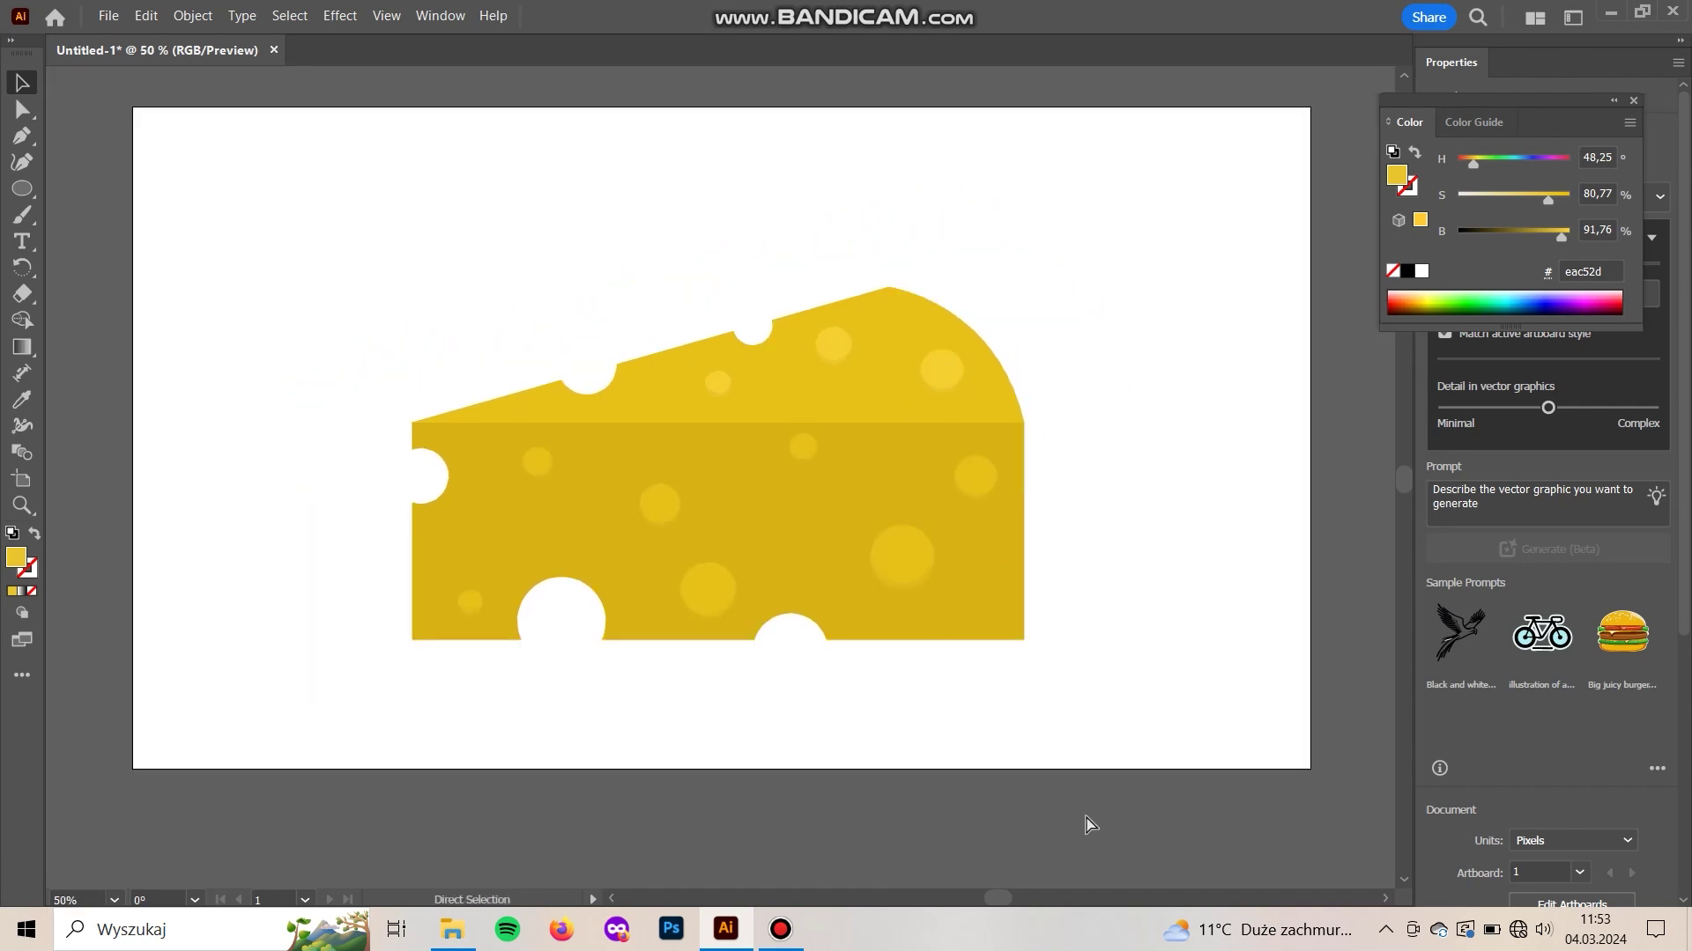
pyautogui.scroll(1, 1085, 801)
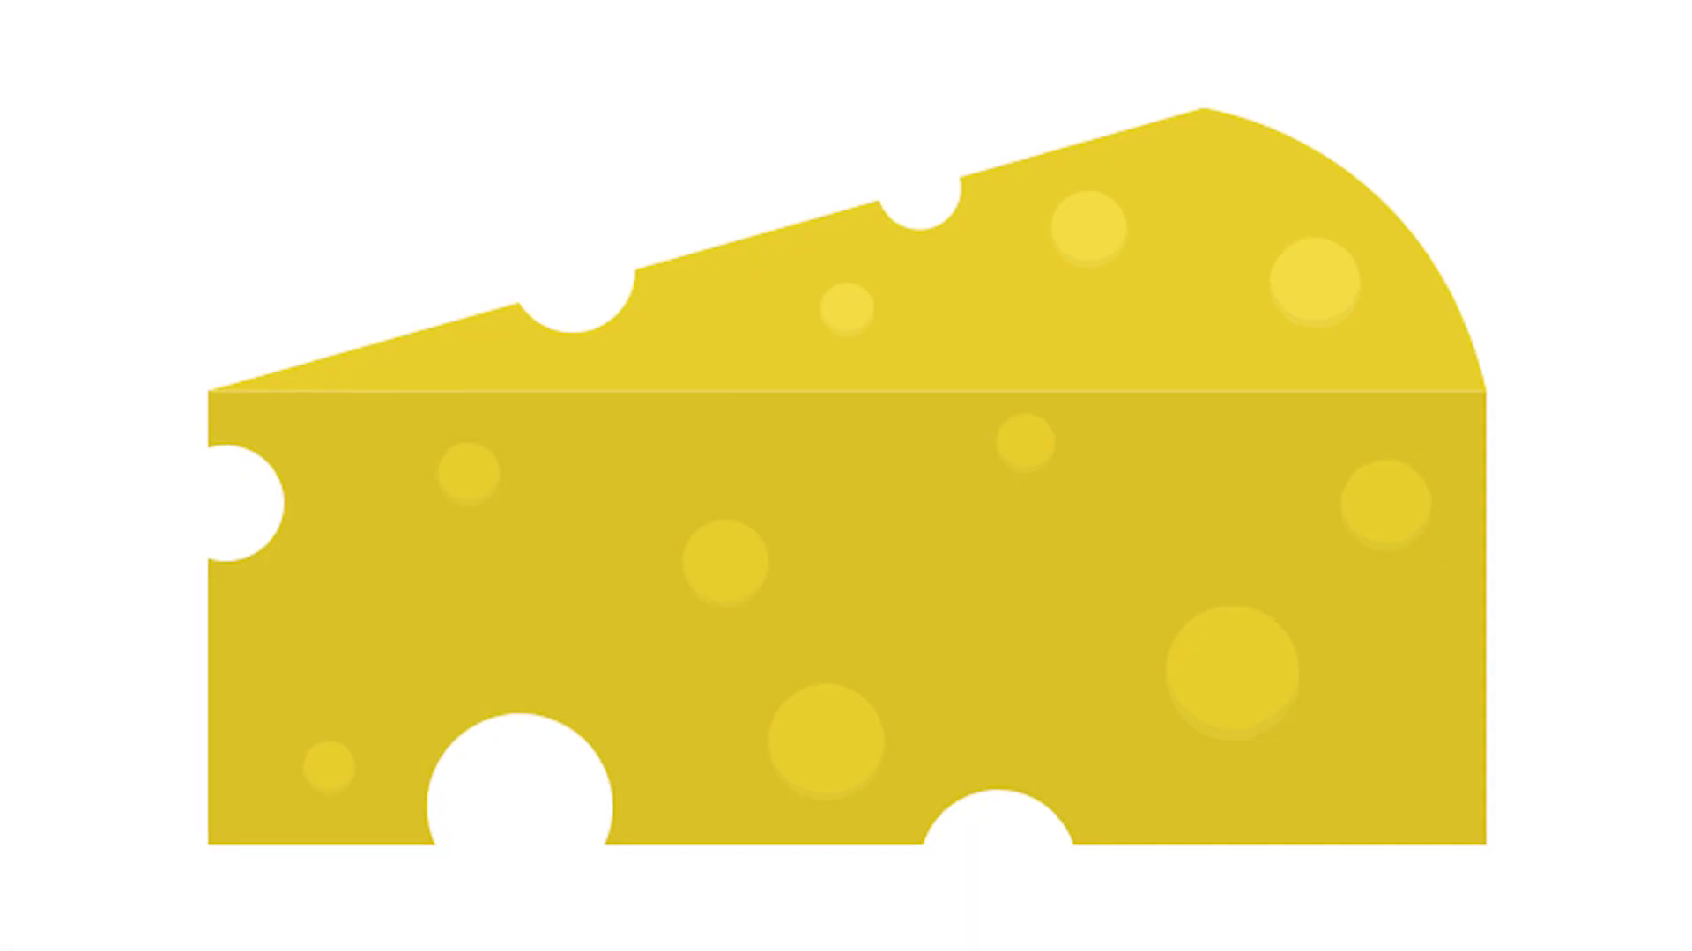